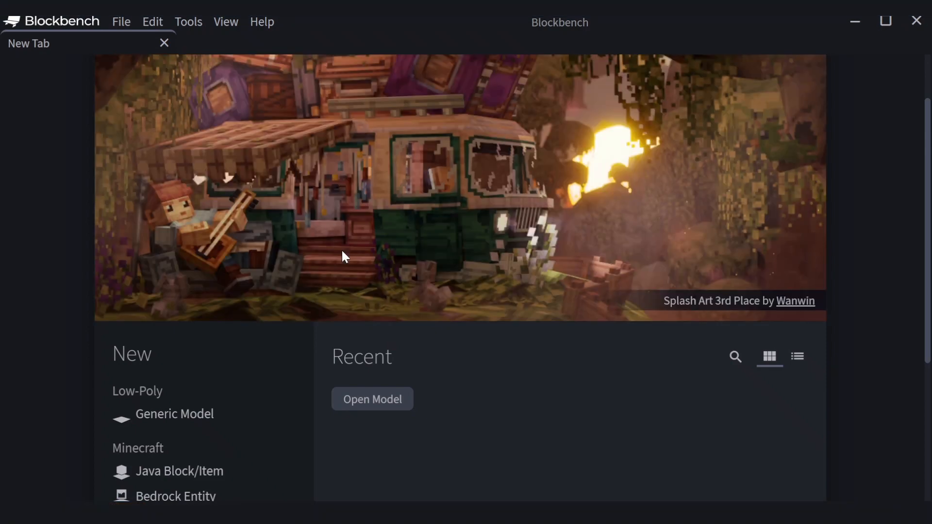
# - Create a new Generic Model project with the file name gear_tutorial
pyautogui.scroll(-3, 883, 268)
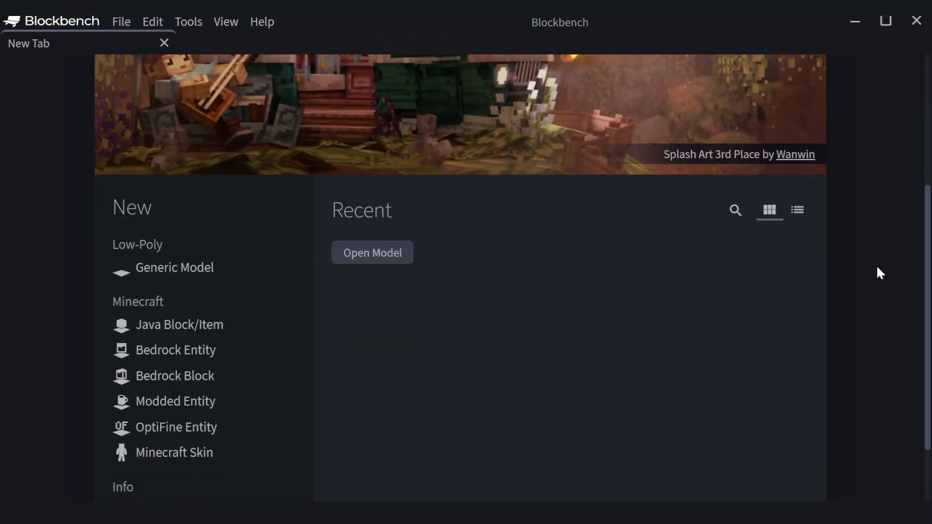
pyautogui.click(197, 266)
pyautogui.scroll(-1, 197, 267)
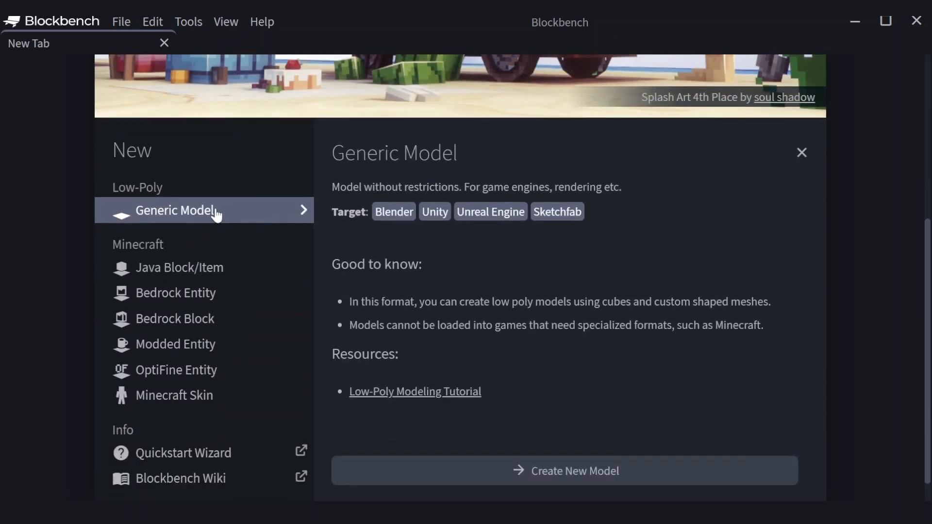
pyautogui.click(629, 474)
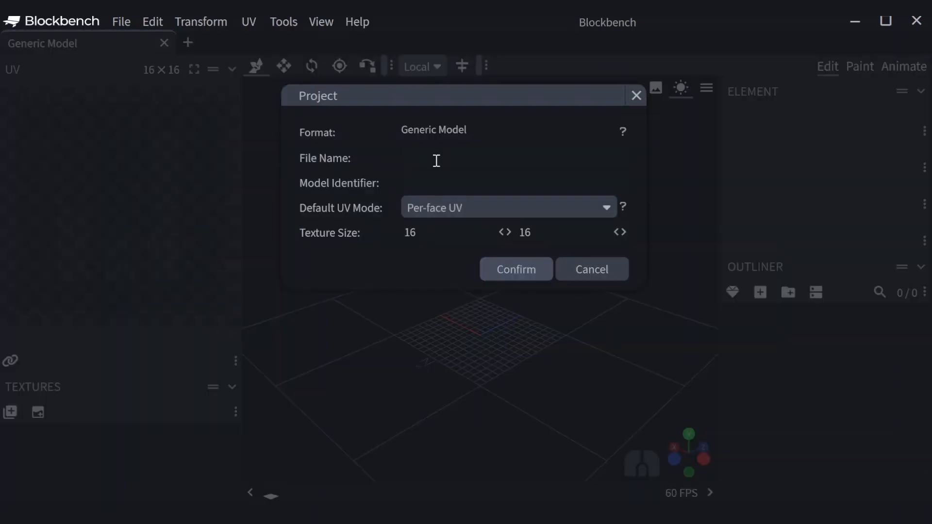
pyautogui.write('gear_tutorial')
pyautogui.click(529, 274)
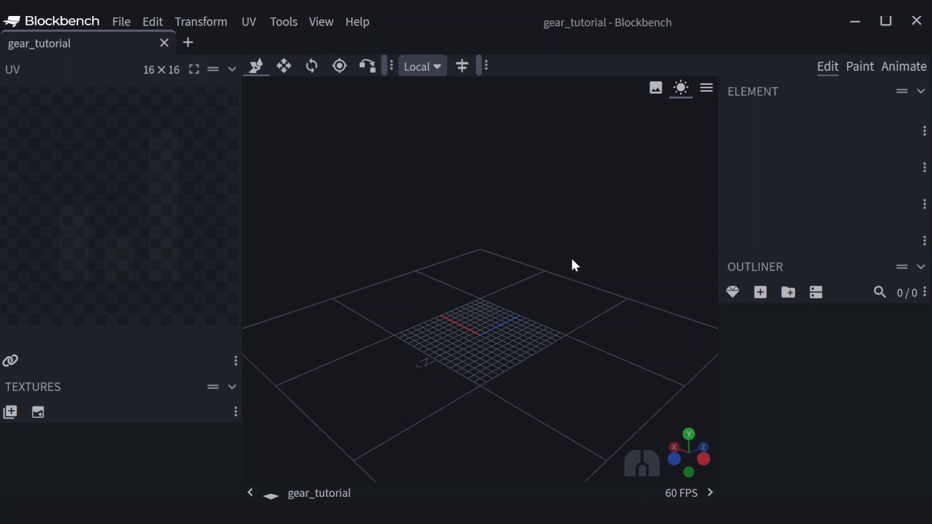
# - Examine the empty modelling grid from different angles, distances and positions
pyautogui.moveTo(483, 339); pyautogui.dragTo(429, 394)
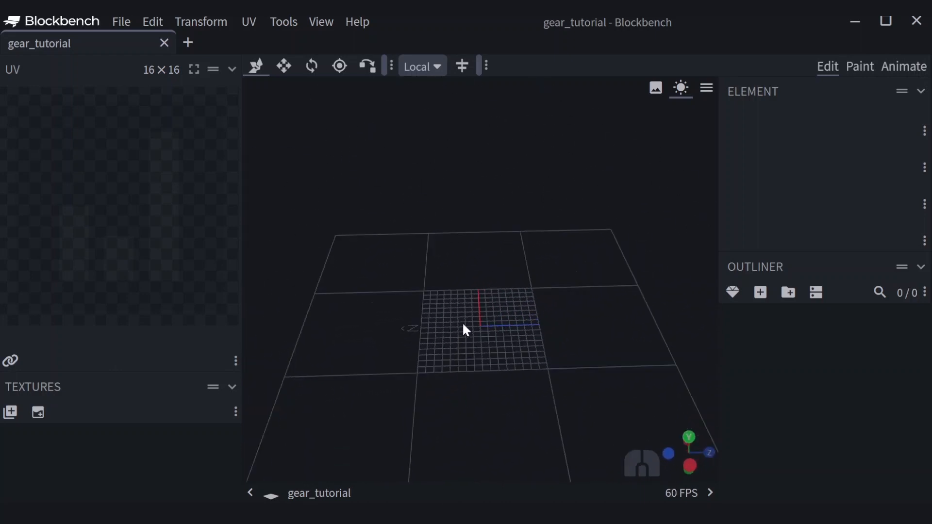
pyautogui.scroll(3, 487, 325)
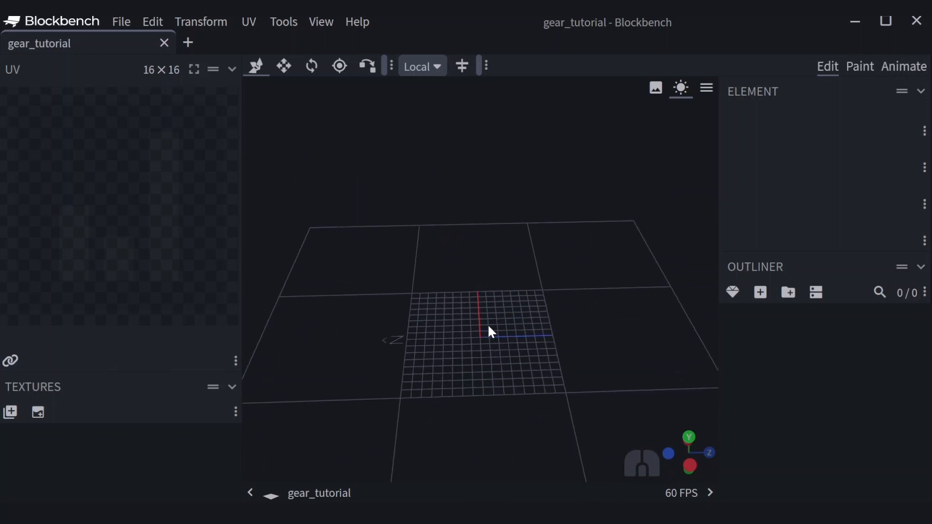
pyautogui.scroll(-2, 487, 324)
pyautogui.scroll(2, 488, 332)
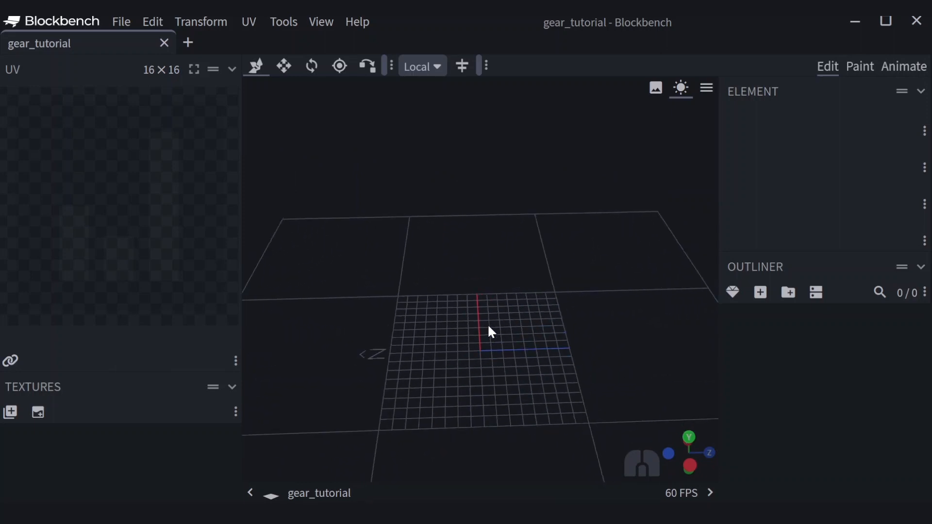
pyautogui.scroll(-2, 488, 330)
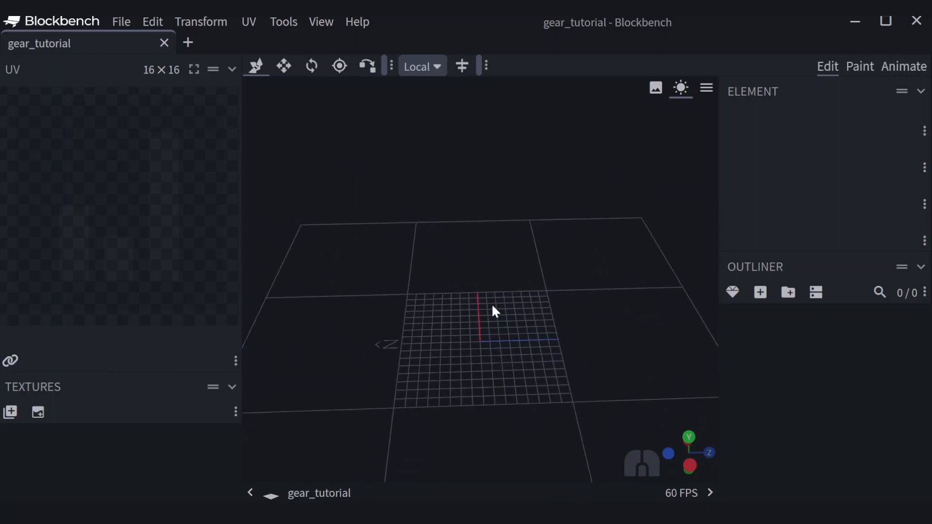
pyautogui.moveTo(476, 327); pyautogui.dragTo(447, 308, button='right')
pyautogui.moveTo(447, 308); pyautogui.dragTo(467, 351)
pyautogui.moveTo(469, 356); pyautogui.dragTo(491, 383, button='right')
pyautogui.moveTo(487, 374); pyautogui.dragTo(599, 292)
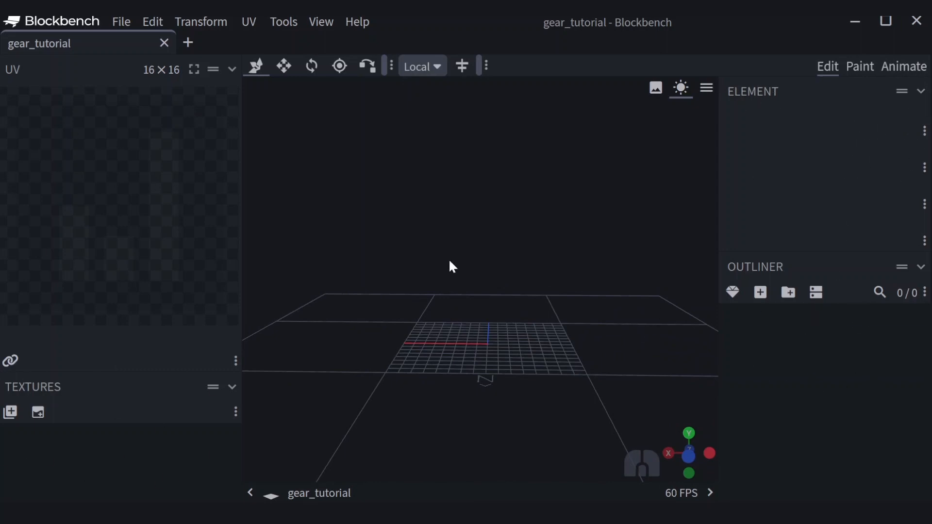
pyautogui.moveTo(545, 402); pyautogui.dragTo(528, 460)
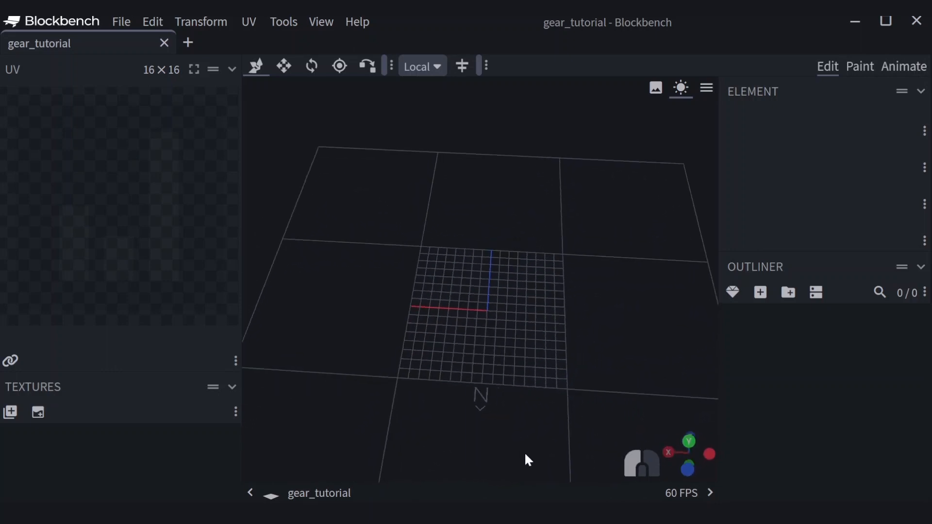
# - Add a tube mesh with diameter 16, height 8, 16 sides and thickness 8
pyautogui.click(737, 290)
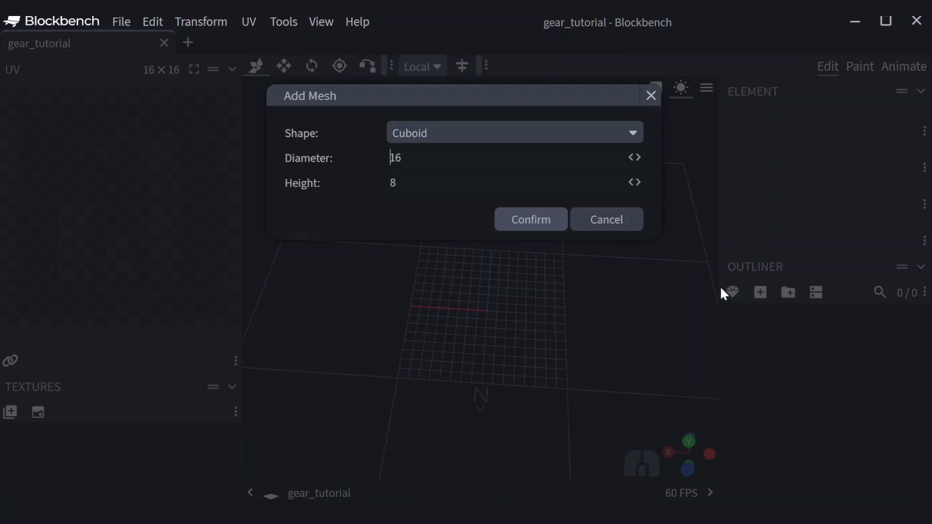
pyautogui.click(433, 124)
pyautogui.click(426, 264)
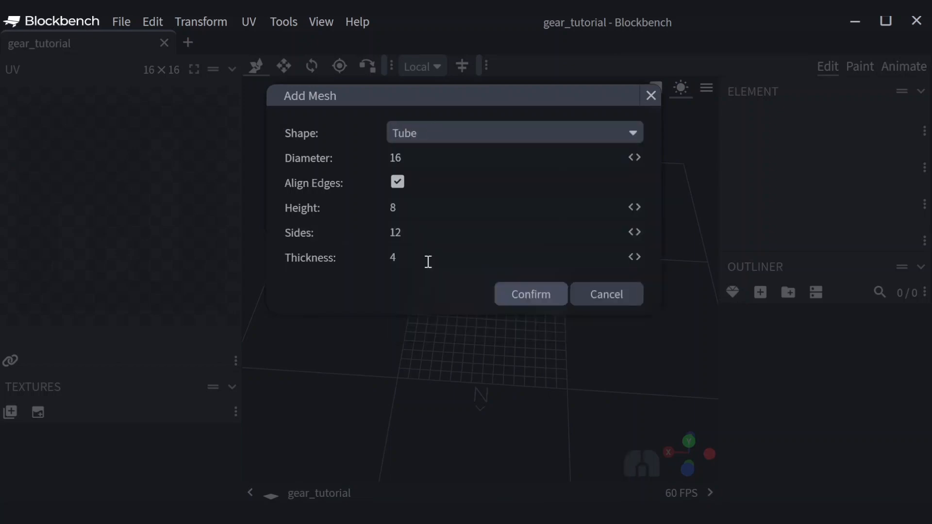
pyautogui.click(418, 216)
pyautogui.click(424, 234)
pyautogui.write('6')
pyautogui.click(531, 295)
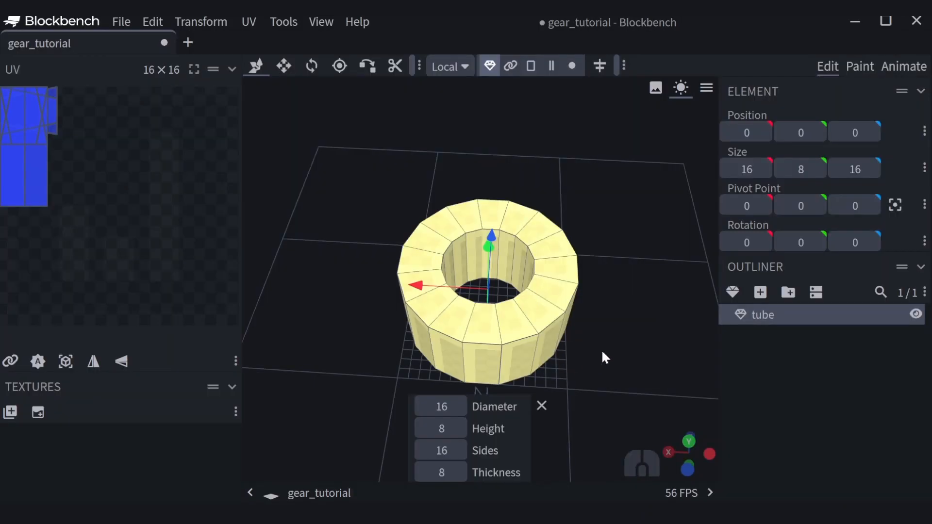
# - Try moving the tube sideways along the X axis and undo the move
pyautogui.moveTo(601, 350); pyautogui.dragTo(566, 342)
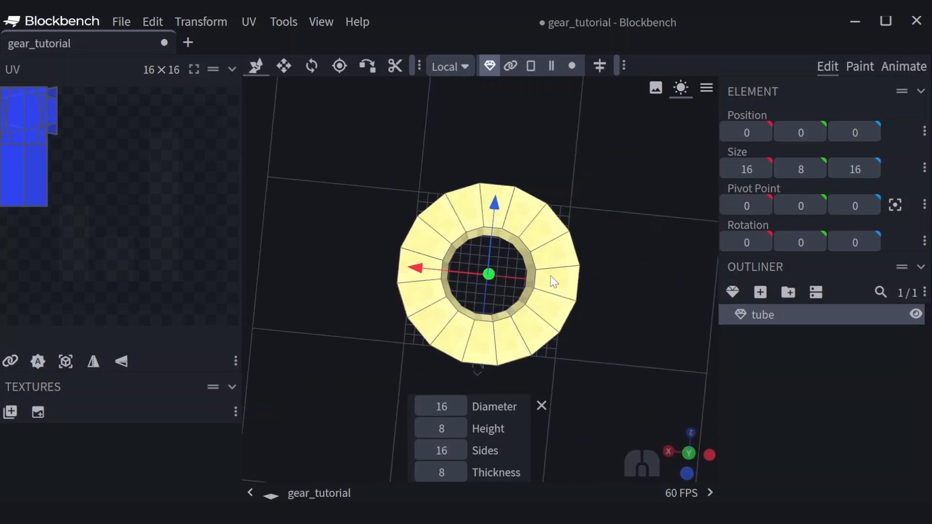
pyautogui.moveTo(568, 167)
pyautogui.mouseDown()
pyautogui.moveTo(610, 97)
pyautogui.moveTo(578, 177)
pyautogui.mouseUp()
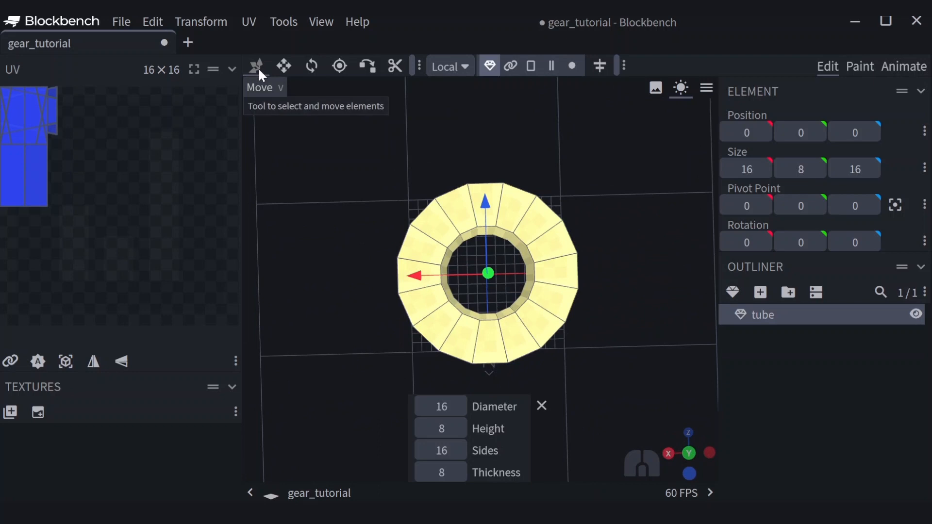
pyautogui.click(258, 68)
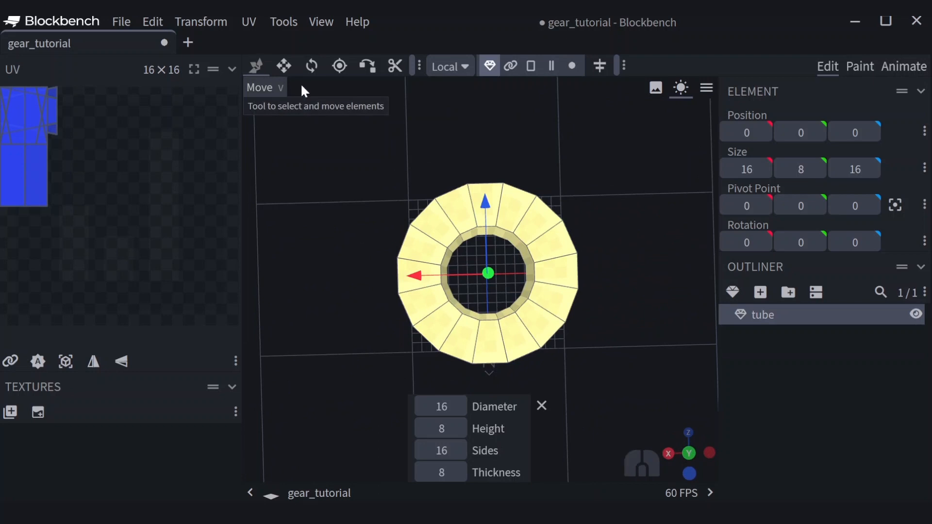
pyautogui.click(502, 208)
pyautogui.moveTo(489, 275); pyautogui.dragTo(341, 278)
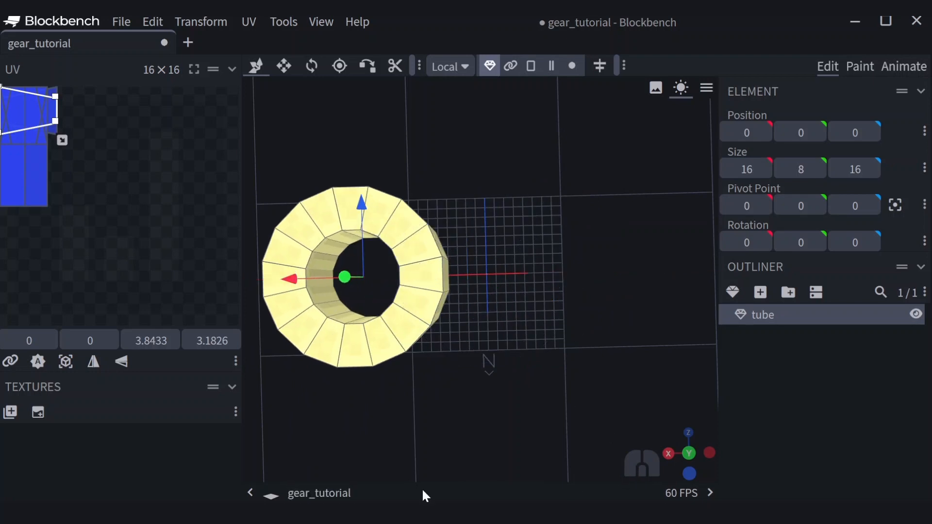
pyautogui.hotkey('ctrl', 'z')
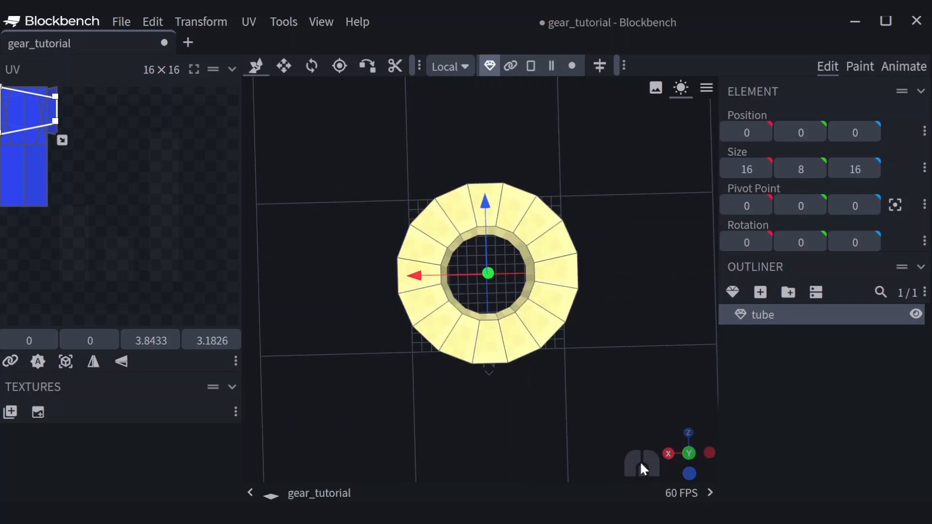
# - Look over the Resize, Rotate and Pivot tool handles on the tube from several angles
pyautogui.moveTo(629, 466); pyautogui.dragTo(660, 452)
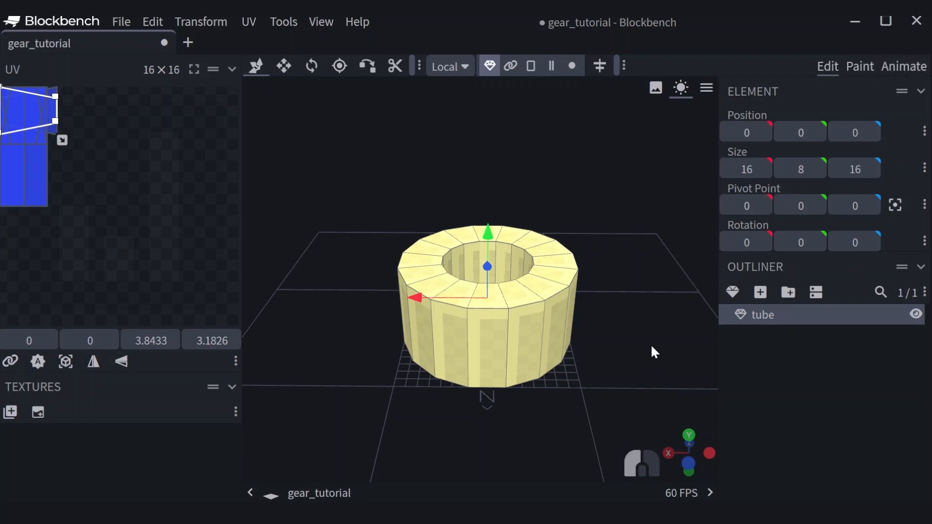
pyautogui.press('s')
pyautogui.moveTo(647, 322); pyautogui.dragTo(400, 202)
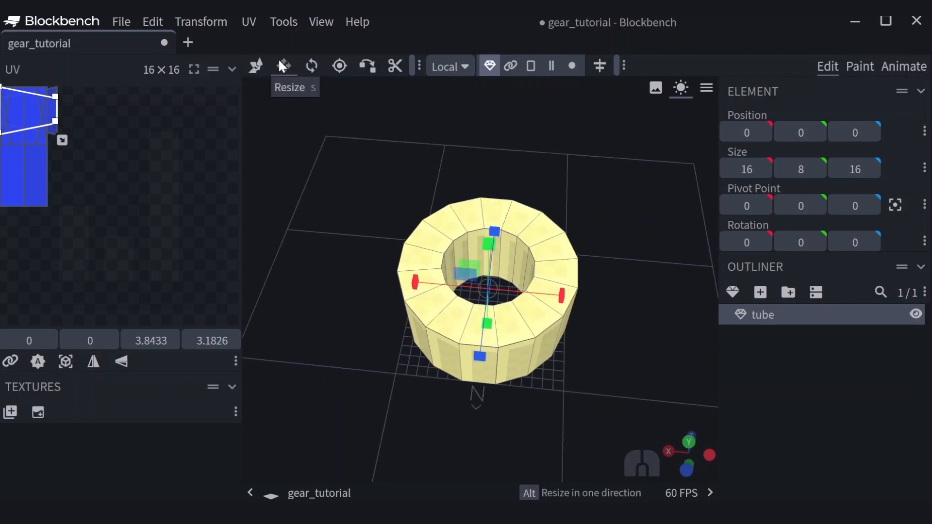
pyautogui.moveTo(616, 219); pyautogui.dragTo(632, 179)
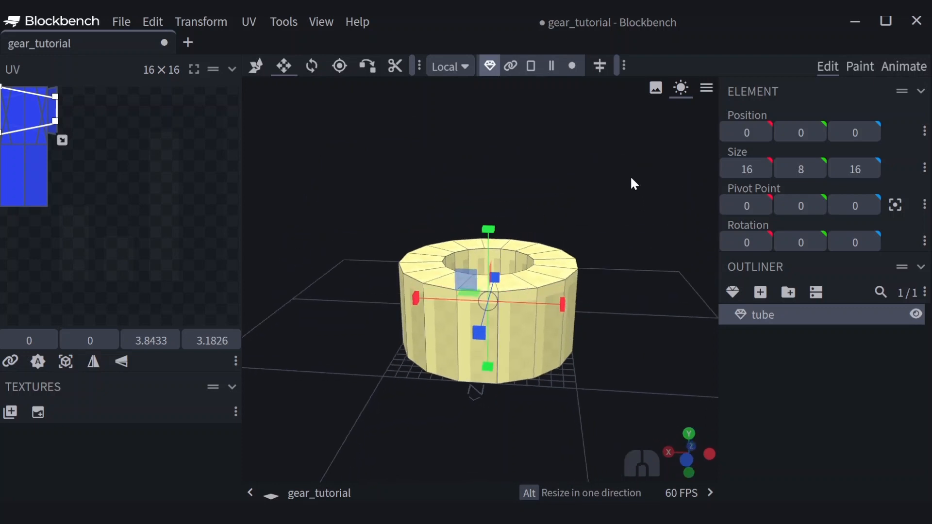
pyautogui.moveTo(569, 303)
pyautogui.mouseDown()
pyautogui.moveTo(637, 315)
pyautogui.moveTo(563, 307)
pyautogui.mouseUp()
pyautogui.click(311, 68)
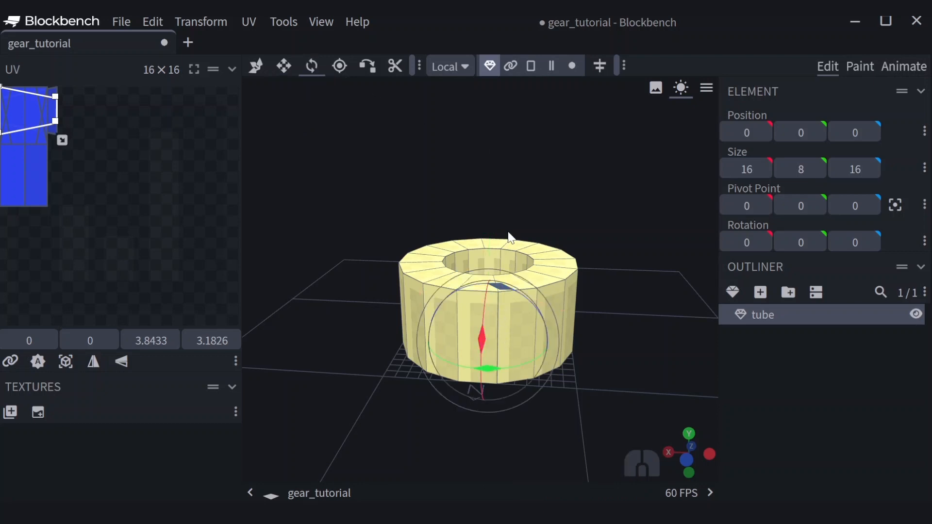
pyautogui.click(340, 64)
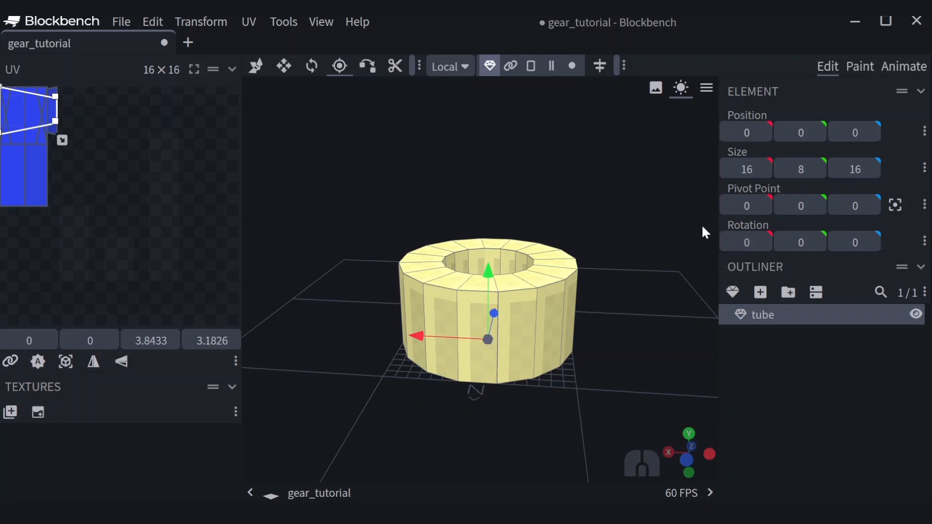
pyautogui.moveTo(705, 233); pyautogui.dragTo(662, 265)
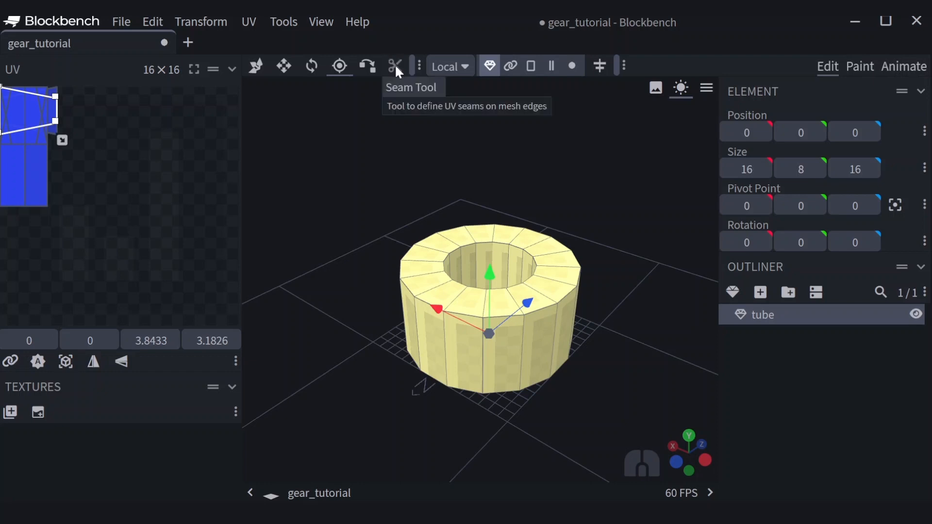
# - Rotate the tube -90 degrees about the X axis so that it lies on its side
pyautogui.moveTo(570, 164); pyautogui.dragTo(625, 159)
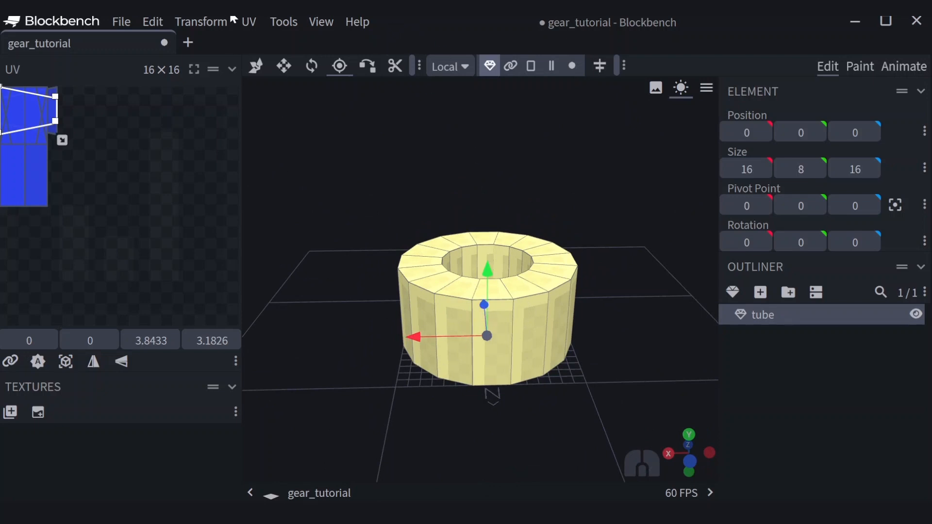
pyautogui.click(313, 66)
pyautogui.moveTo(507, 214)
pyautogui.mouseDown()
pyautogui.moveTo(447, 250)
pyautogui.moveTo(469, 279)
pyautogui.moveTo(343, 241)
pyautogui.moveTo(264, 271)
pyautogui.moveTo(286, 316)
pyautogui.moveTo(526, 204)
pyautogui.moveTo(612, 191)
pyautogui.mouseUp()
# - Try resizing the tube to 2 units along its local Y axis and undo the resize
pyautogui.click(284, 66)
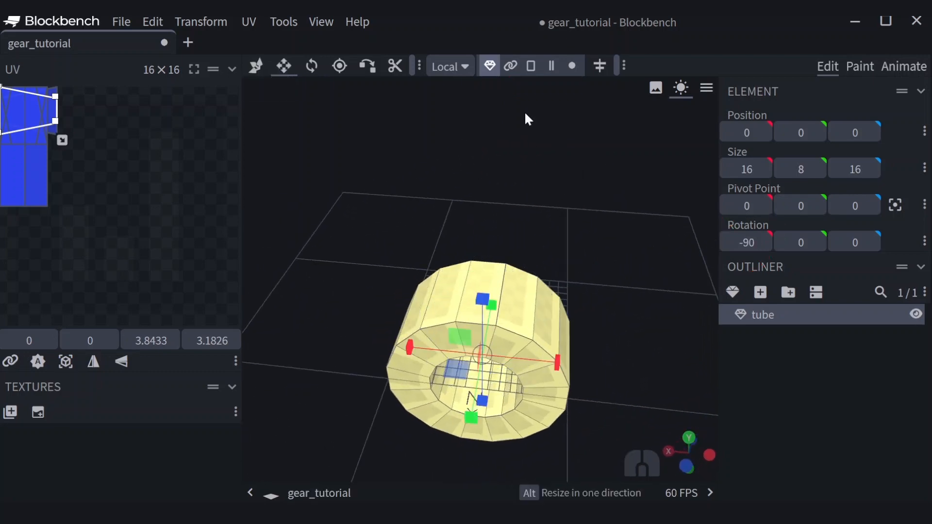
pyautogui.moveTo(524, 118); pyautogui.dragTo(616, 285)
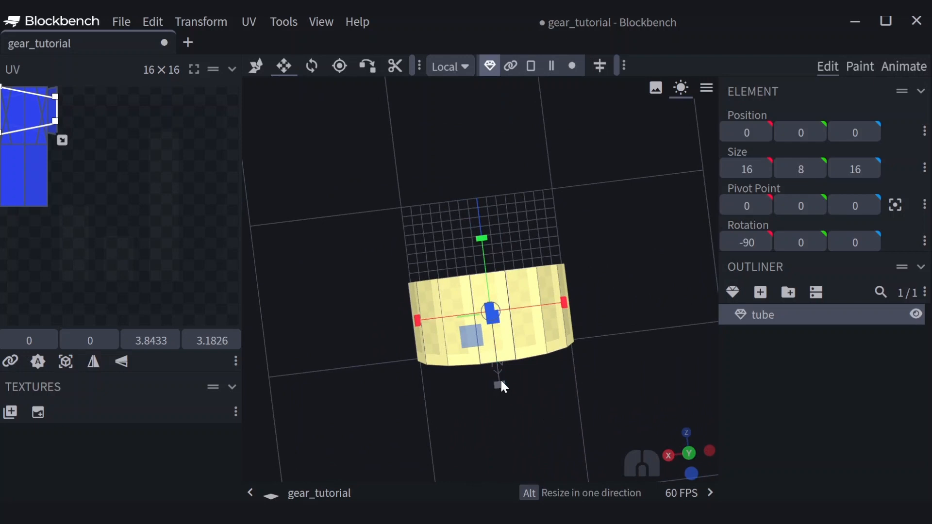
pyautogui.moveTo(502, 382); pyautogui.dragTo(493, 354)
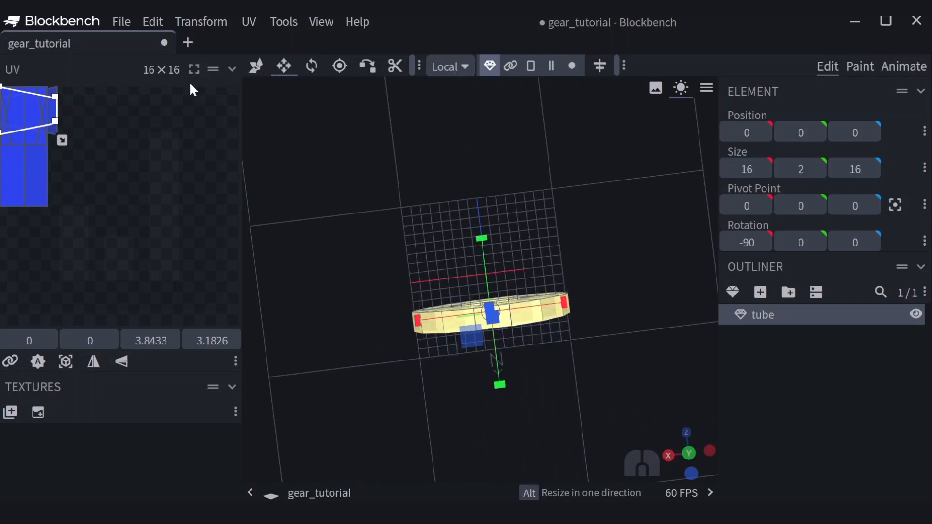
pyautogui.hotkey('ctrl', 'z')
# - Move the tube along its local Y axis to centre its length on the grid
pyautogui.click(256, 67)
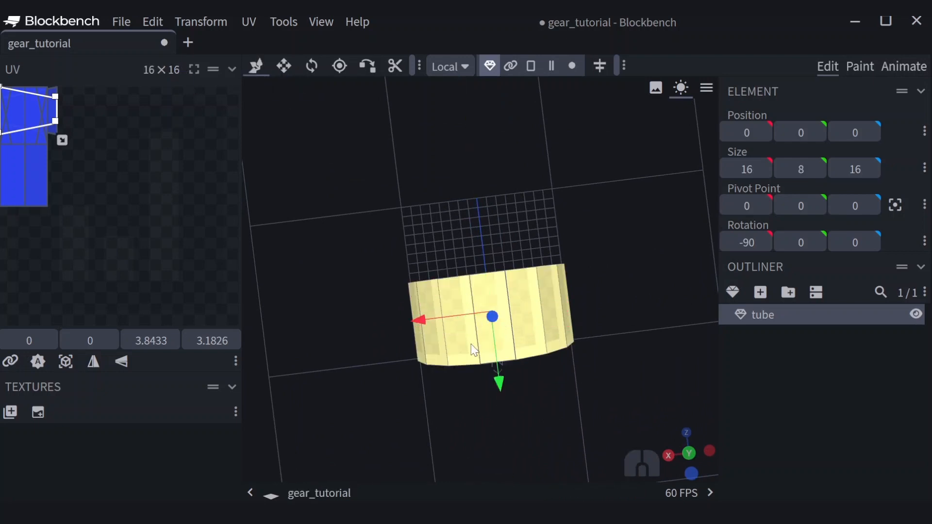
pyautogui.moveTo(500, 382); pyautogui.dragTo(489, 347)
pyautogui.moveTo(585, 398); pyautogui.dragTo(461, 337)
pyautogui.moveTo(544, 410); pyautogui.dragTo(578, 389)
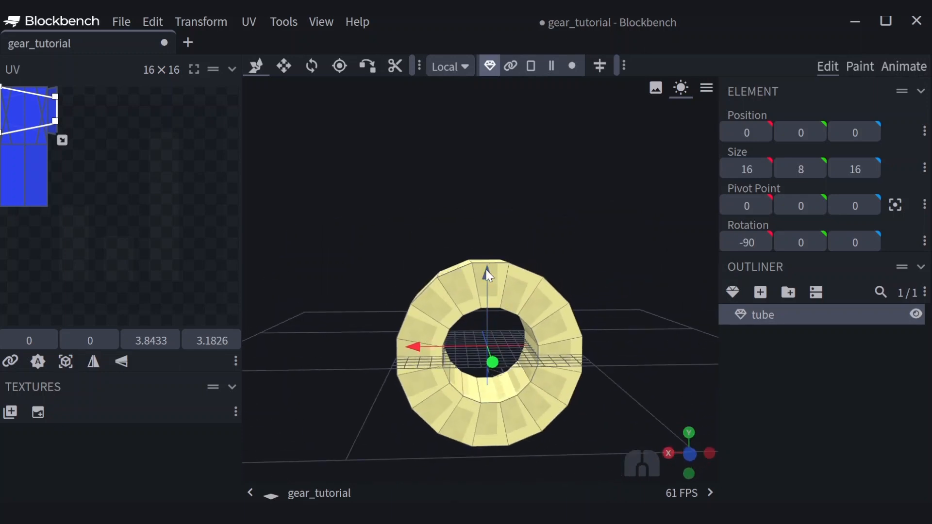
# - Switch the viewport to the view mode that colours the tube's outward faces green
pyautogui.moveTo(522, 241); pyautogui.dragTo(571, 291)
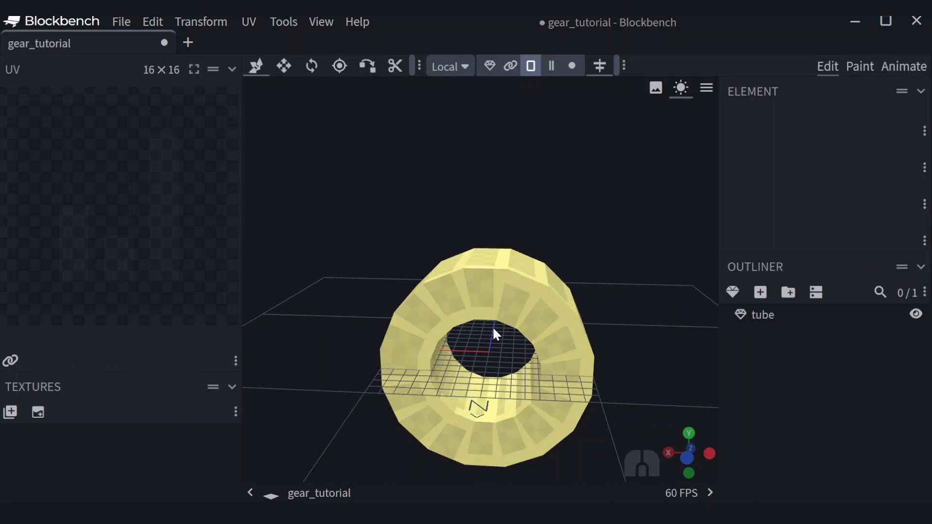
pyautogui.press('z')
pyautogui.press('z')
pyautogui.press('z')
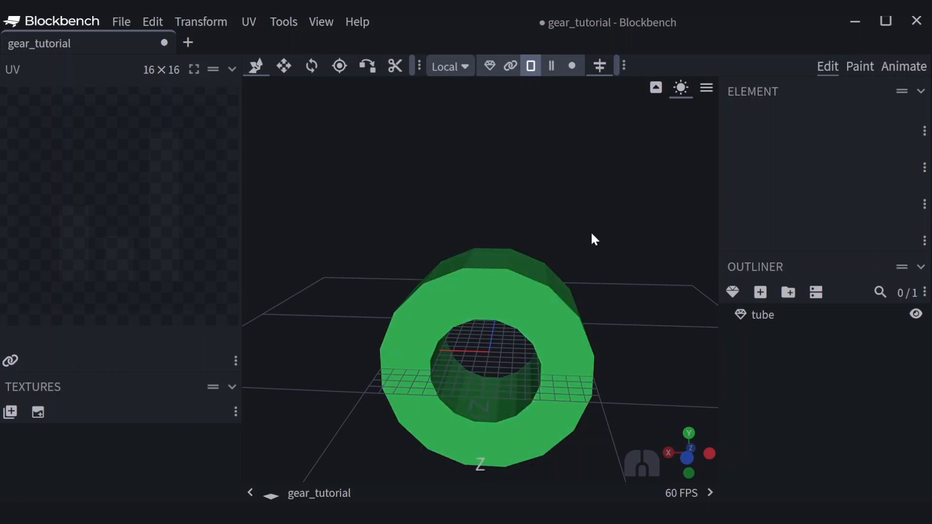
pyautogui.moveTo(529, 242); pyautogui.dragTo(532, 272)
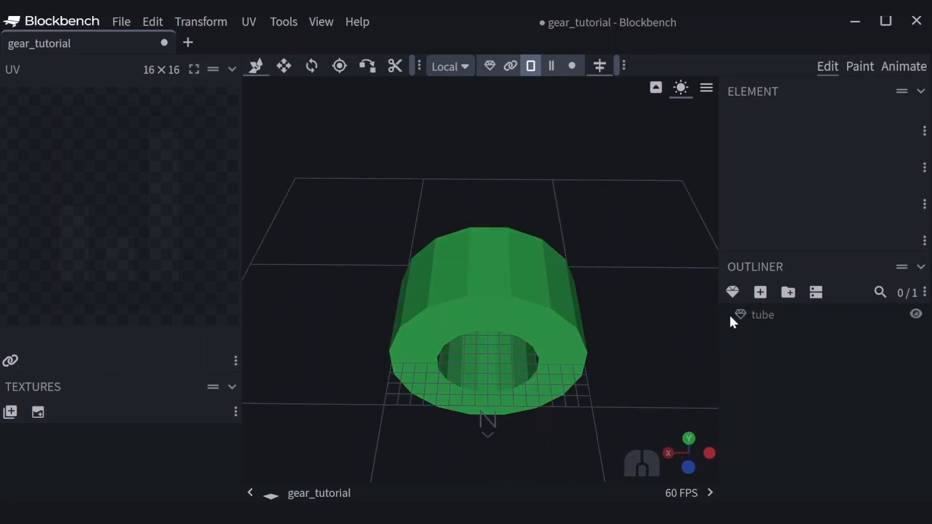
# - Add a cuboid mesh with a diameter of 16 and a height of 8
pyautogui.click(743, 293)
pyautogui.click(411, 131)
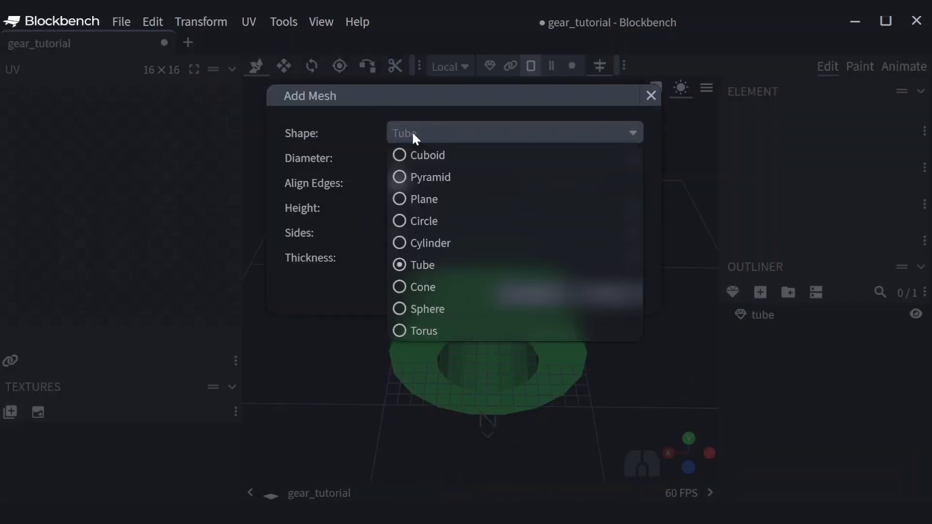
pyautogui.click(429, 156)
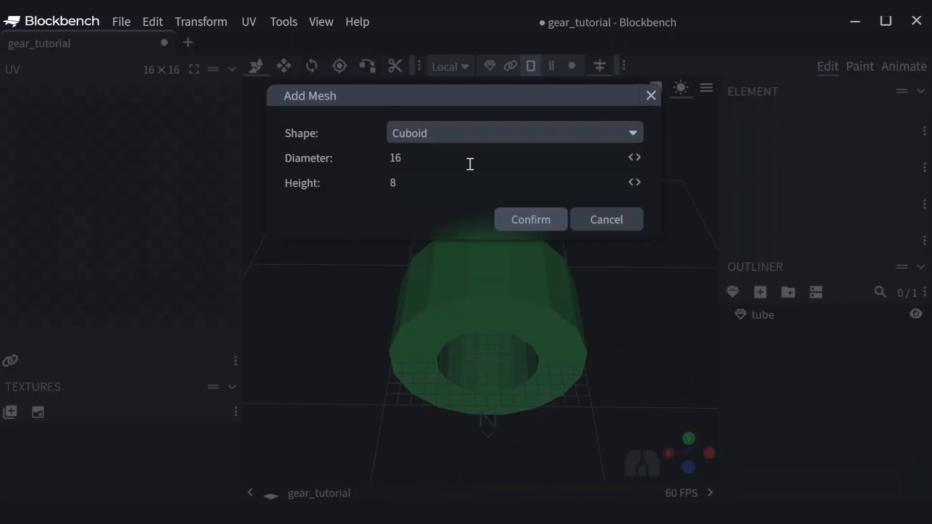
pyautogui.click(563, 216)
# - Resize the cuboid to 2 units along X and 6 units along Y
pyautogui.moveTo(630, 313); pyautogui.dragTo(549, 304)
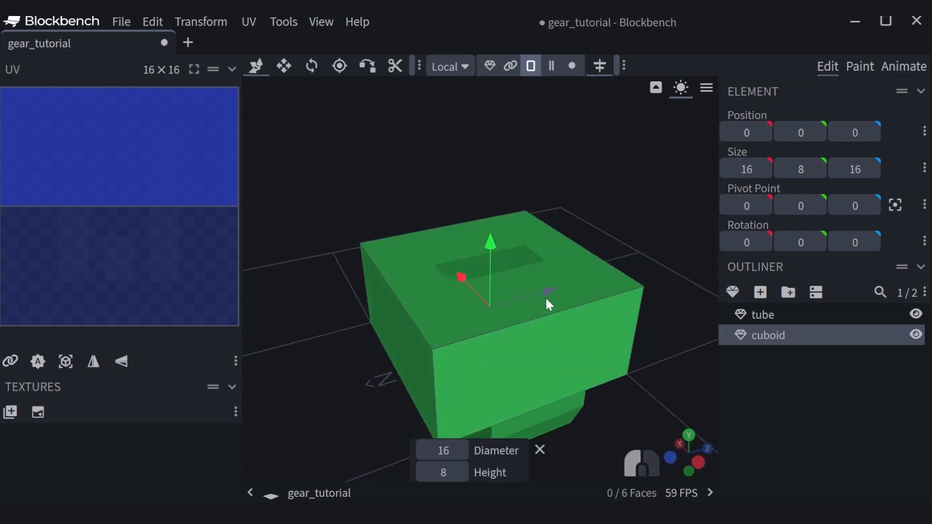
pyautogui.click(283, 65)
pyautogui.moveTo(531, 347); pyautogui.dragTo(489, 293)
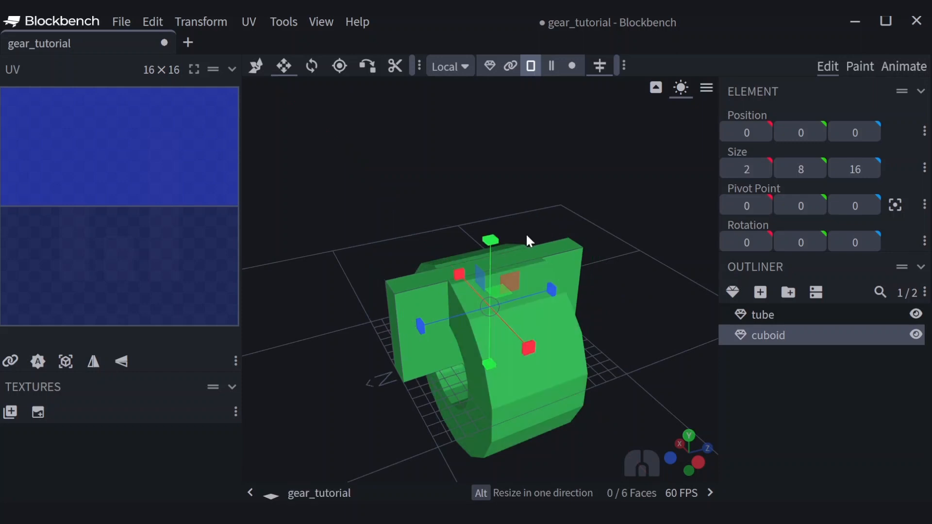
pyautogui.moveTo(582, 209); pyautogui.dragTo(642, 172)
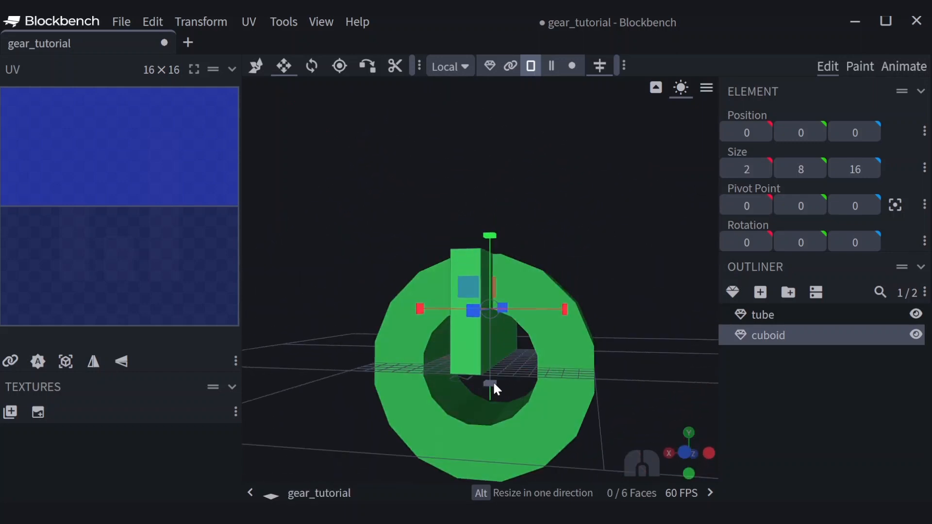
pyautogui.moveTo(493, 381); pyautogui.dragTo(499, 298)
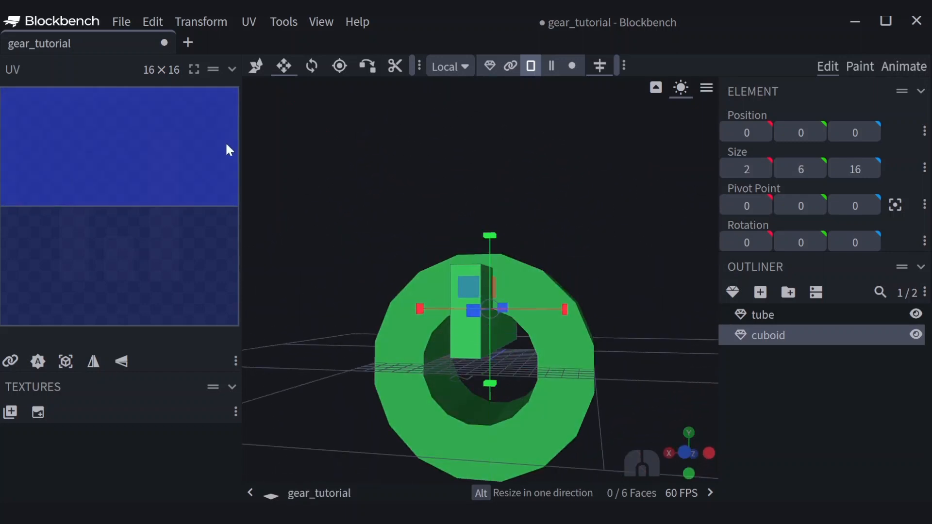
# - Move the cuboid up along its Y axis until it sits above the tube
pyautogui.click(256, 67)
pyautogui.moveTo(490, 238); pyautogui.dragTo(486, 144)
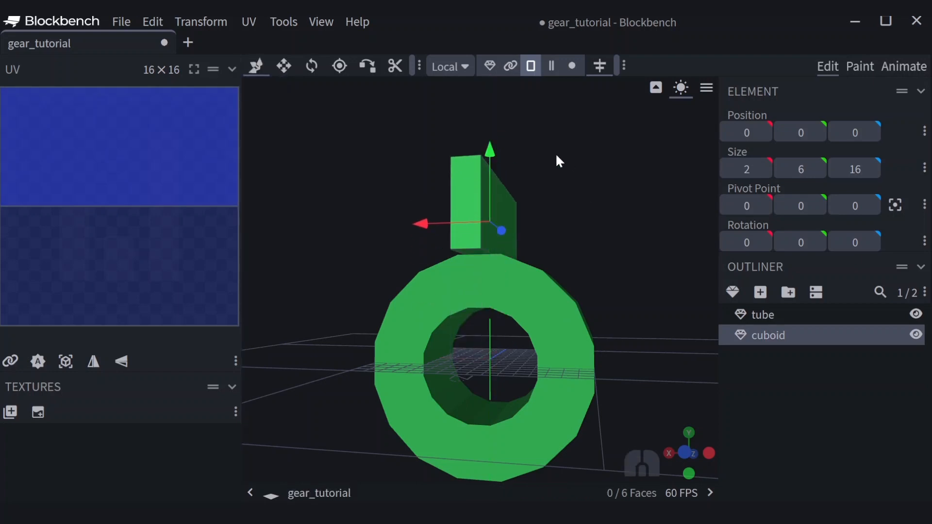
# - Resize the raised cuboid to 2 units along Y and 6 units along Z
pyautogui.moveTo(556, 152); pyautogui.dragTo(527, 171)
pyautogui.click(283, 68)
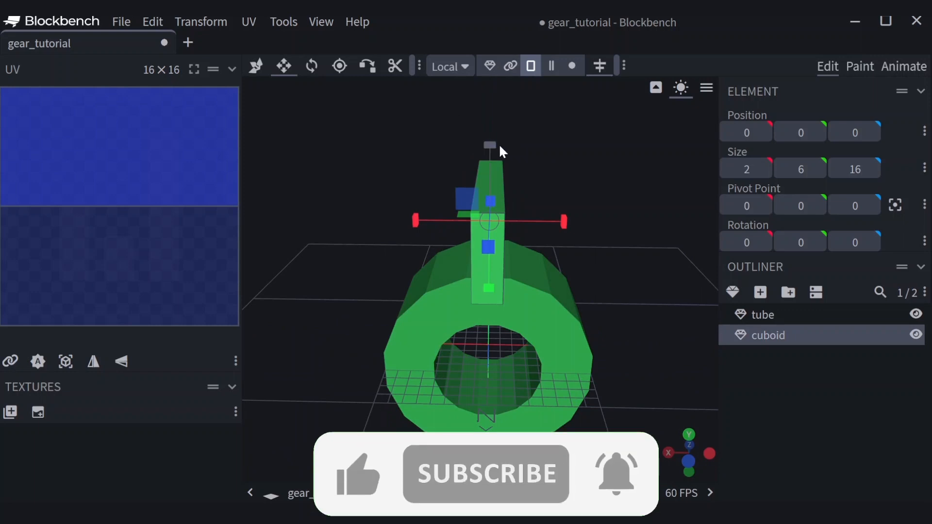
pyautogui.moveTo(489, 145); pyautogui.dragTo(492, 172)
pyautogui.moveTo(575, 194); pyautogui.dragTo(699, 216)
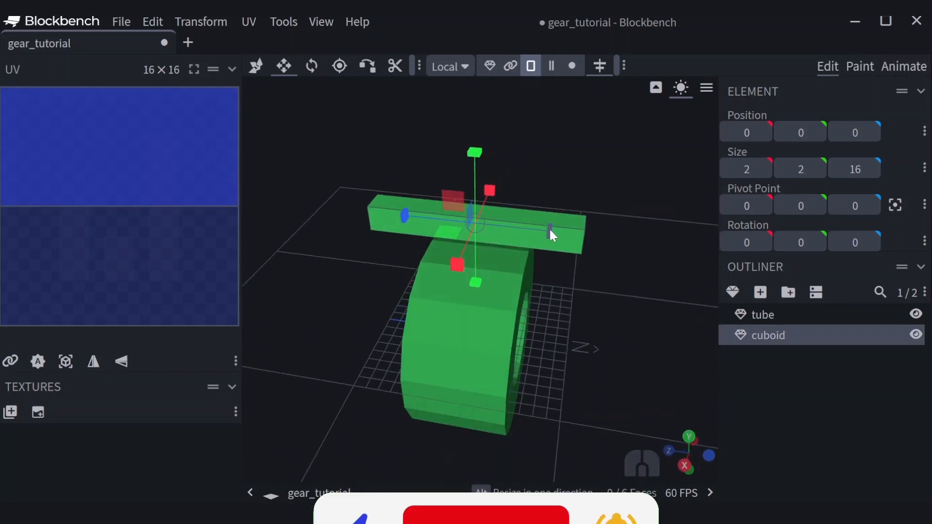
pyautogui.moveTo(549, 229); pyautogui.dragTo(491, 228)
# - Try object selection mode on the cuboid and face selection mode on the tube's faces
pyautogui.moveTo(558, 204); pyautogui.dragTo(335, 135)
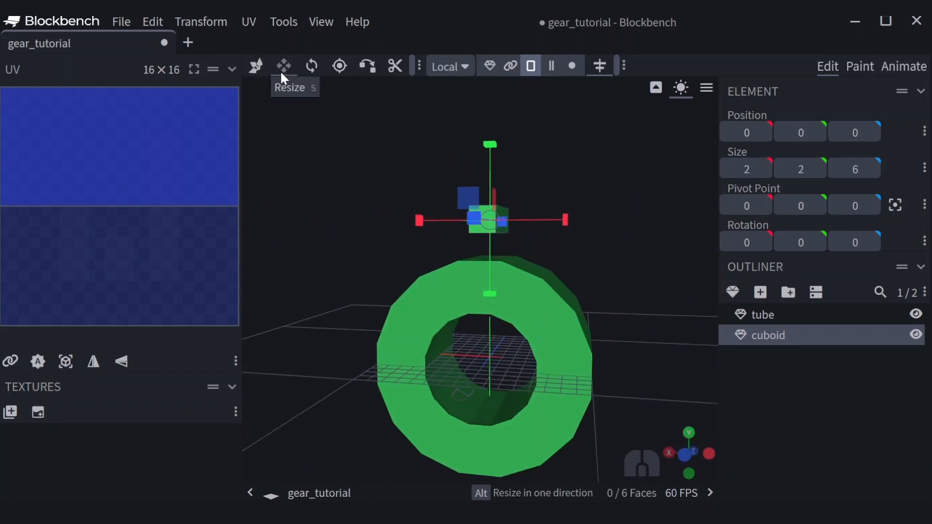
pyautogui.click(255, 67)
pyautogui.moveTo(571, 141); pyautogui.dragTo(531, 121)
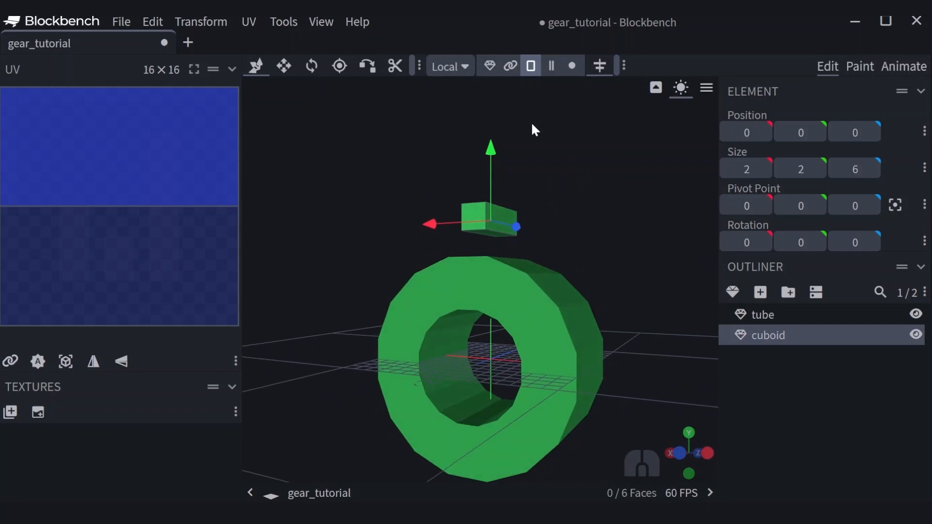
pyautogui.click(490, 65)
pyautogui.click(508, 246)
pyautogui.click(508, 229)
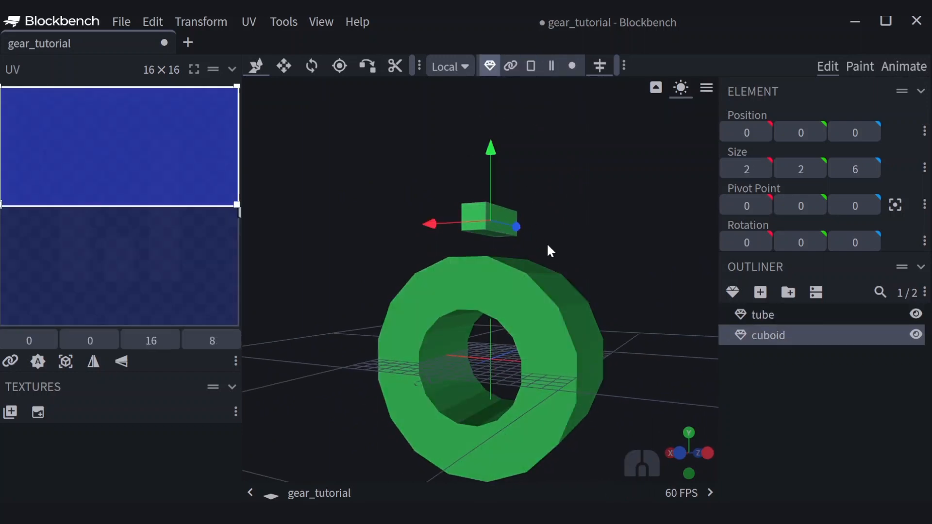
pyautogui.click(532, 67)
pyautogui.click(530, 307)
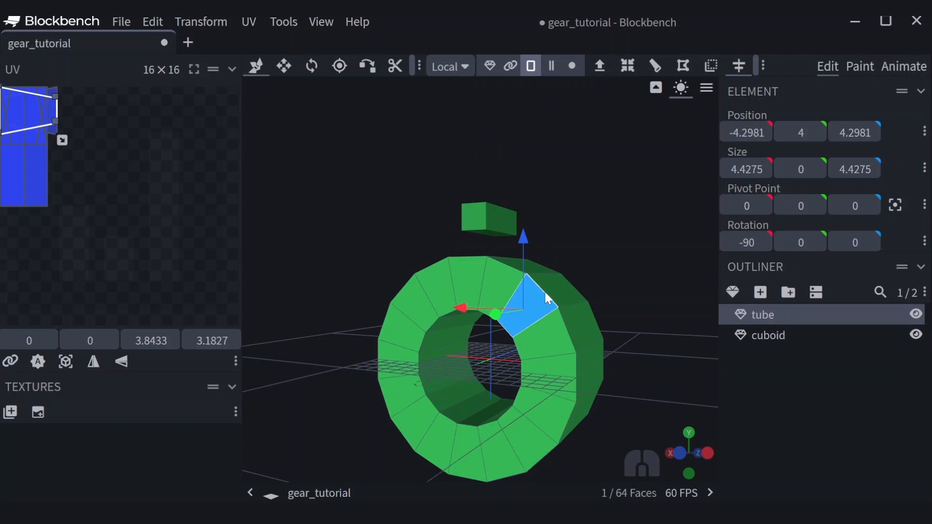
pyautogui.click(544, 290)
# - Try the edge, vertex and cluster selection modes on the cuboid
pyautogui.click(551, 65)
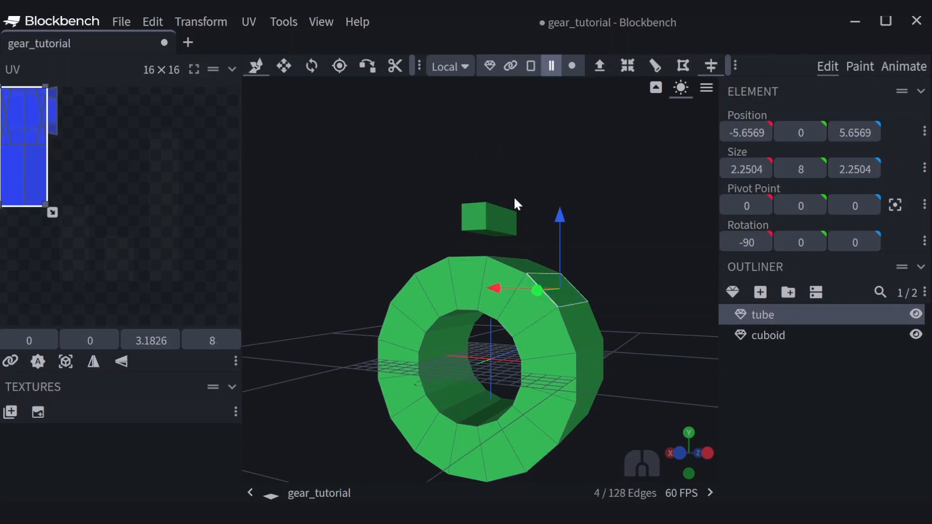
pyautogui.click(498, 229)
pyautogui.click(494, 231)
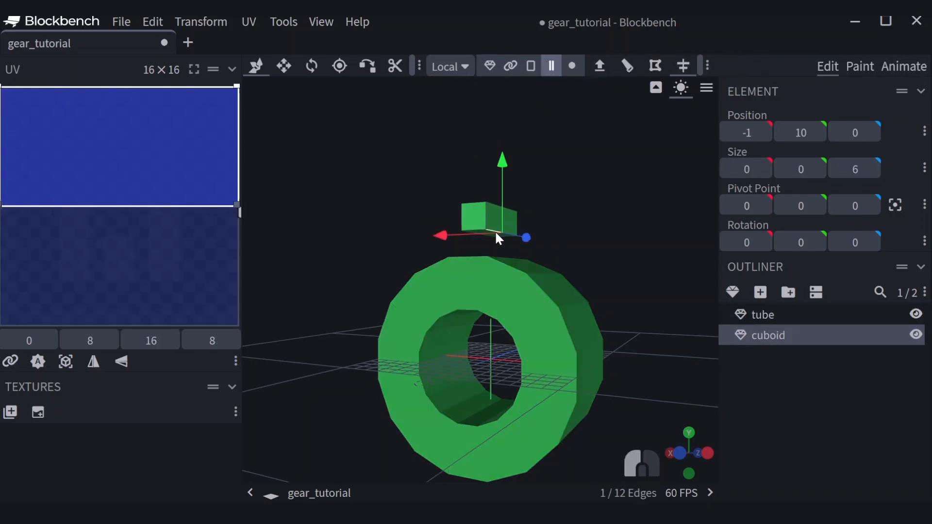
pyautogui.click(572, 67)
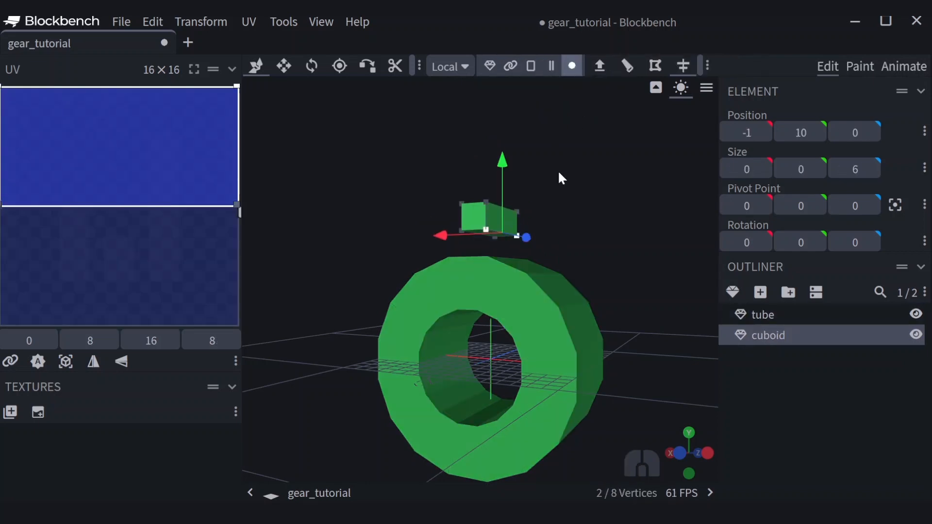
pyautogui.click(510, 65)
pyautogui.click(487, 228)
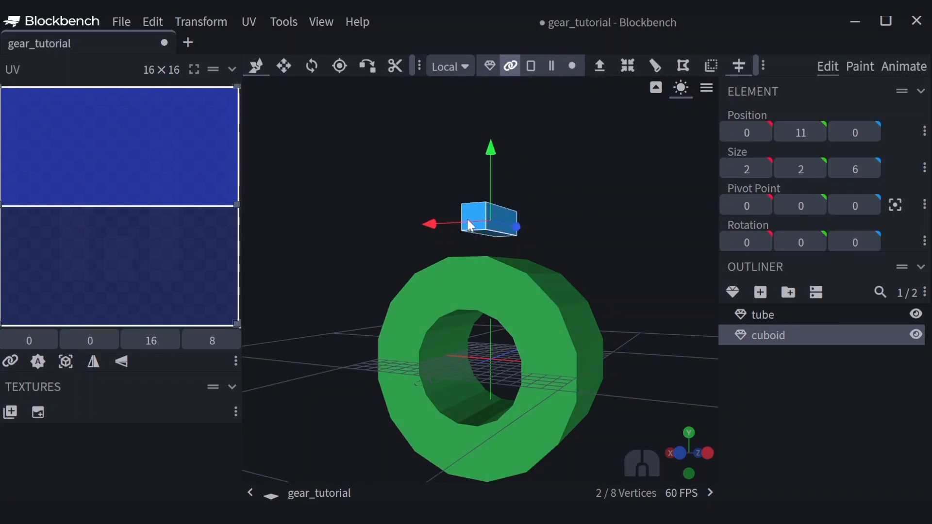
# - Delete the cuboid's underside face in face selection mode
pyautogui.click(531, 67)
pyautogui.moveTo(581, 235); pyautogui.dragTo(639, 267)
pyautogui.press('s')
pyautogui.click(582, 342)
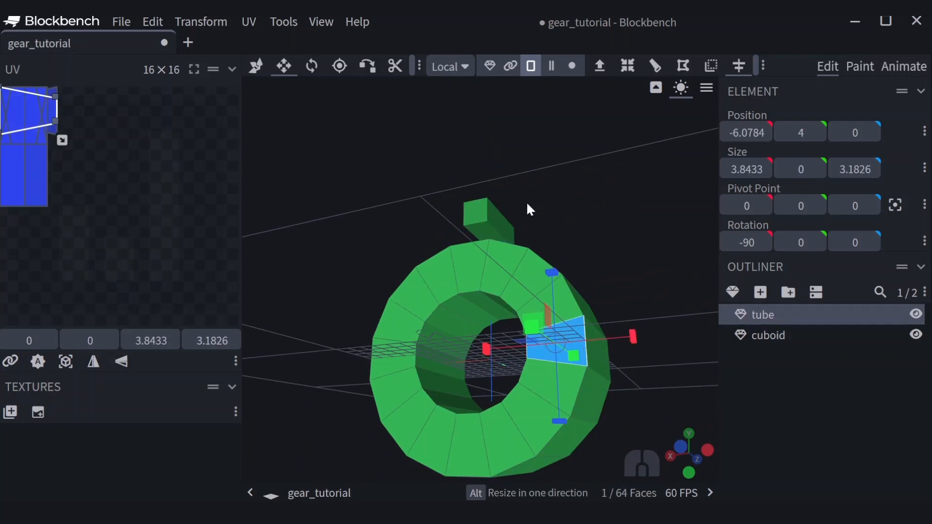
pyautogui.click(476, 238)
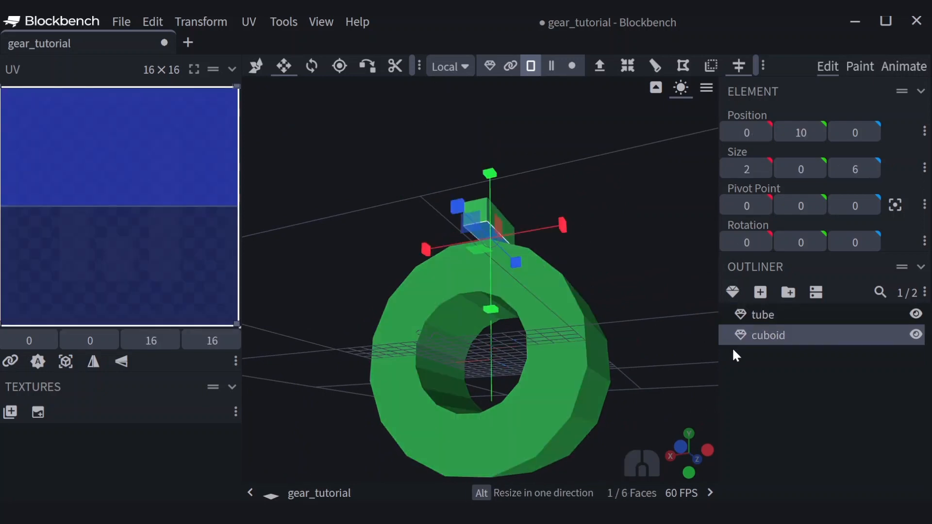
pyautogui.press('Delete')
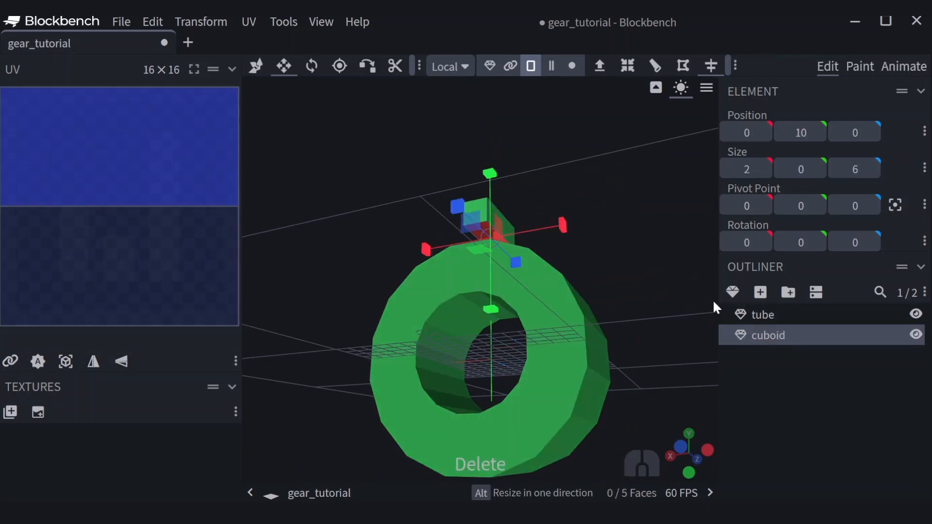
# - Move the whole cuboid down along Y in object selection mode so that it rests on top of the tube
pyautogui.moveTo(628, 217); pyautogui.dragTo(530, 124)
pyautogui.press('v')
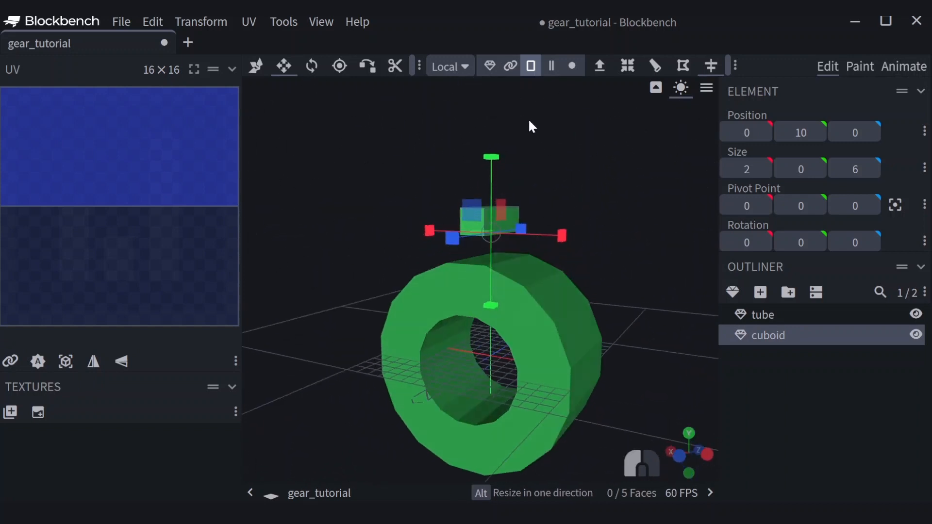
pyautogui.moveTo(539, 231); pyautogui.dragTo(587, 199)
pyautogui.moveTo(494, 159)
pyautogui.mouseDown()
pyautogui.moveTo(490, 180)
pyautogui.moveTo(495, 159)
pyautogui.mouseUp()
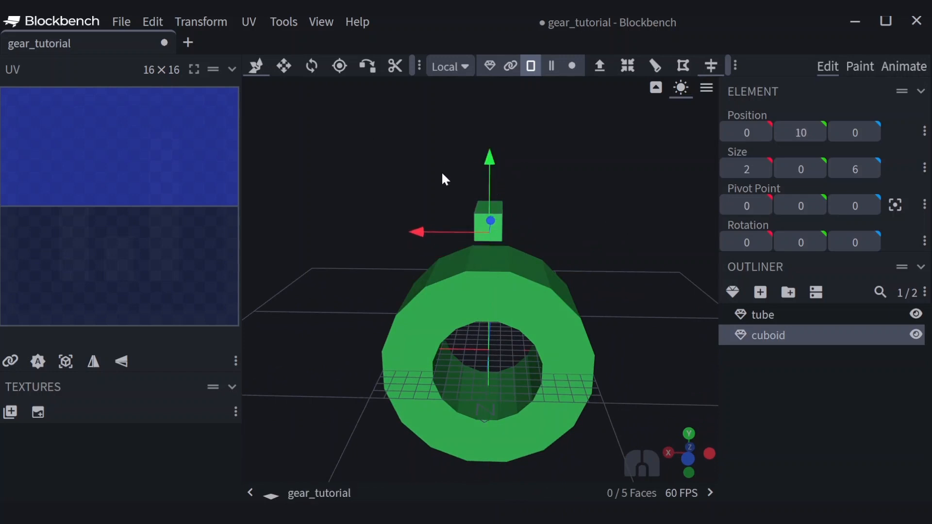
pyautogui.click(489, 65)
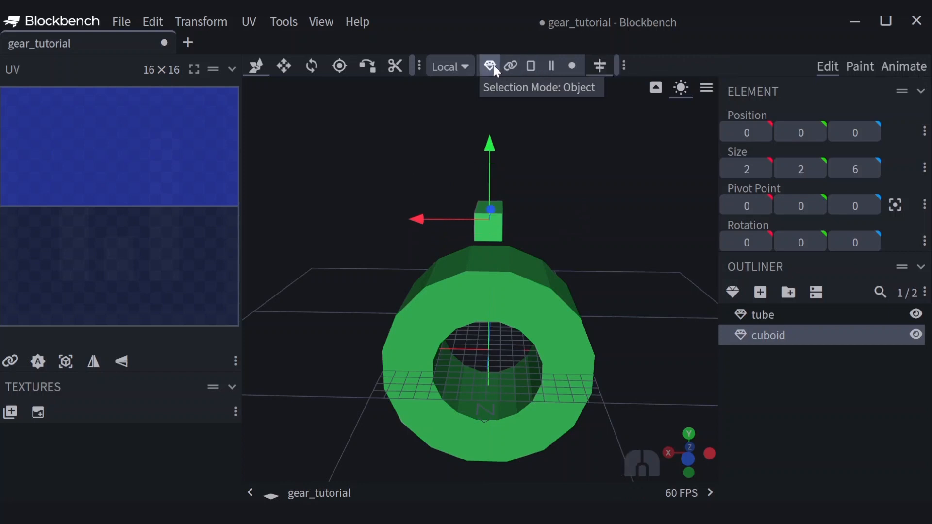
pyautogui.moveTo(486, 141); pyautogui.dragTo(490, 166)
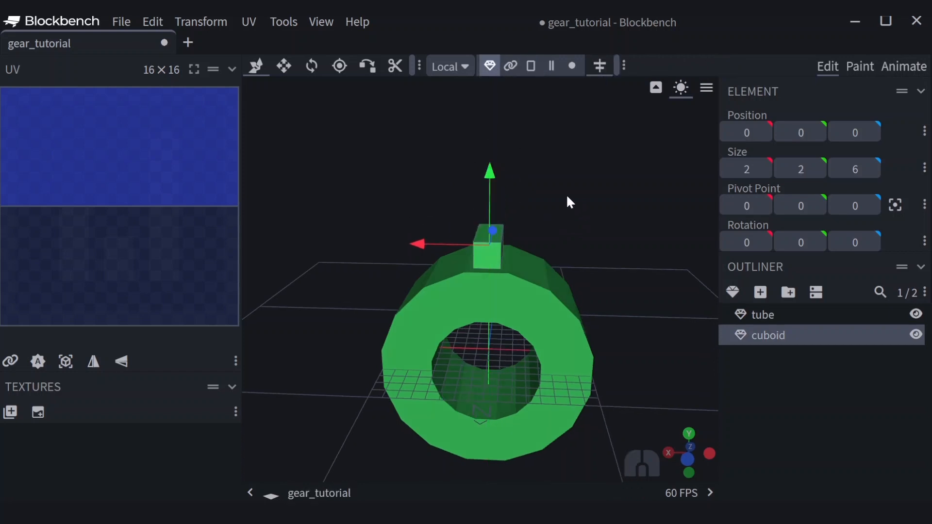
# - Taper the cuboid by setting the X position of its top long edge on the negative X side to -0.5
pyautogui.moveTo(569, 202); pyautogui.dragTo(557, 103)
pyautogui.click(551, 68)
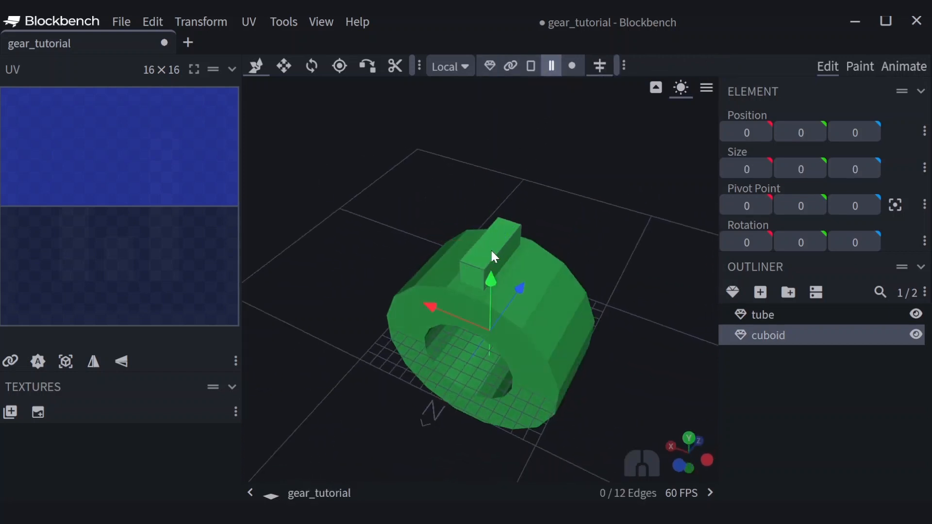
pyautogui.click(496, 249)
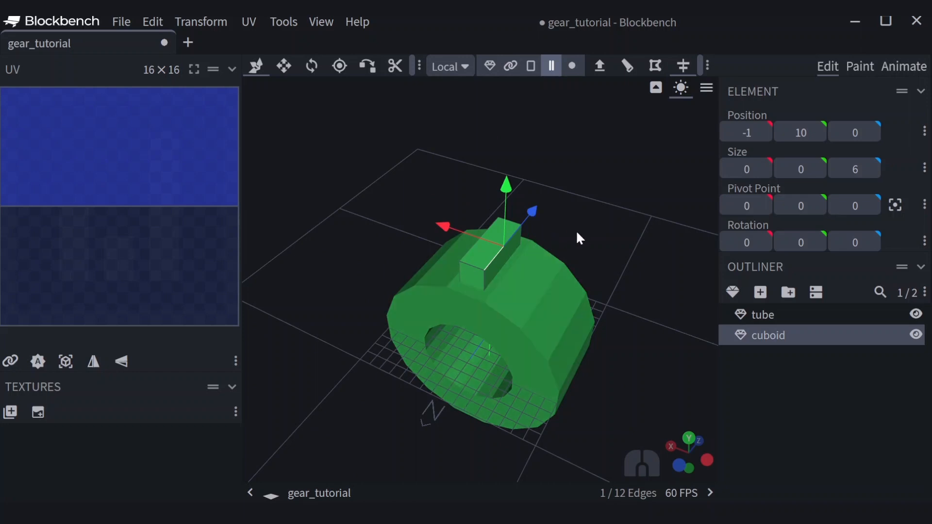
pyautogui.moveTo(579, 238); pyautogui.dragTo(503, 160)
pyautogui.moveTo(426, 235)
pyautogui.mouseDown()
pyautogui.moveTo(413, 233)
pyautogui.moveTo(421, 232)
pyautogui.mouseUp()
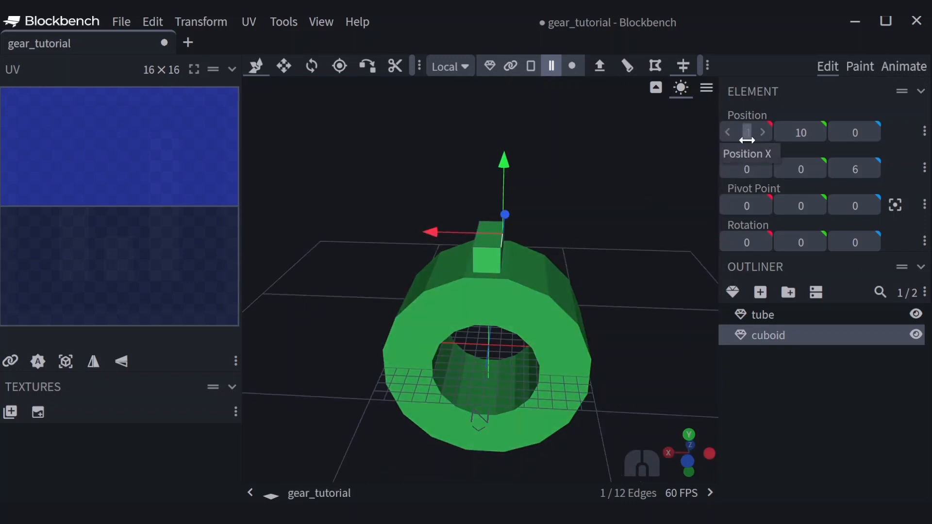
pyautogui.write('0.5')
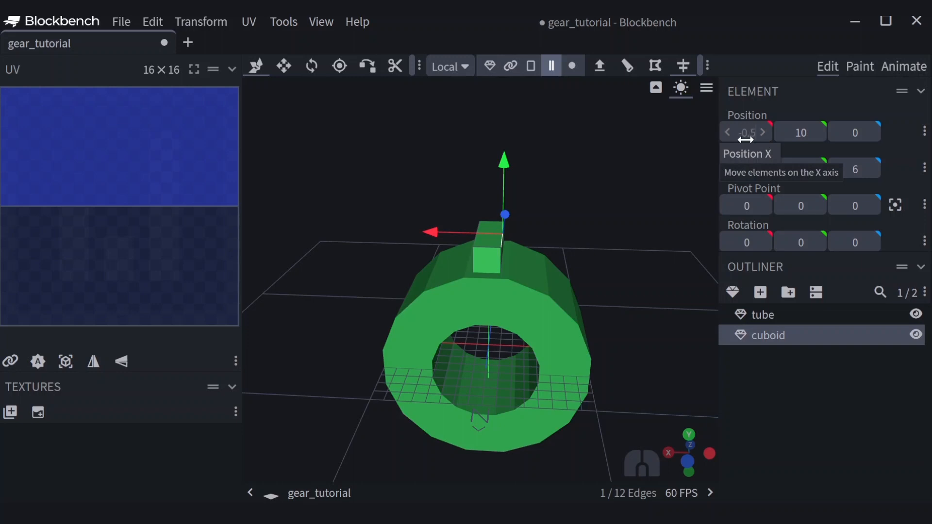
pyautogui.press('Return')
pyautogui.moveTo(649, 233); pyautogui.dragTo(626, 243)
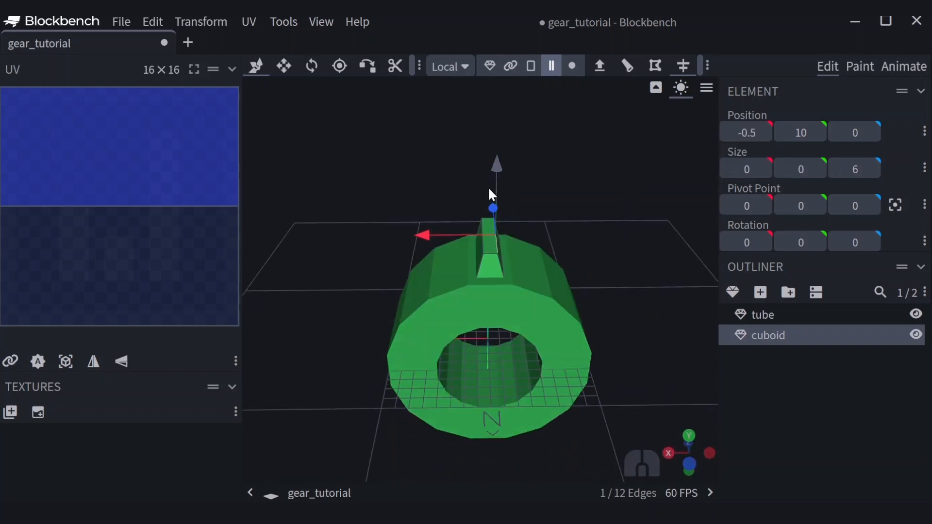
# - Raise the cuboid's top face to a Y position of 13 to lengthen the gear tooth
pyautogui.moveTo(560, 238); pyautogui.dragTo(518, 217)
pyautogui.click(513, 66)
pyautogui.click(527, 70)
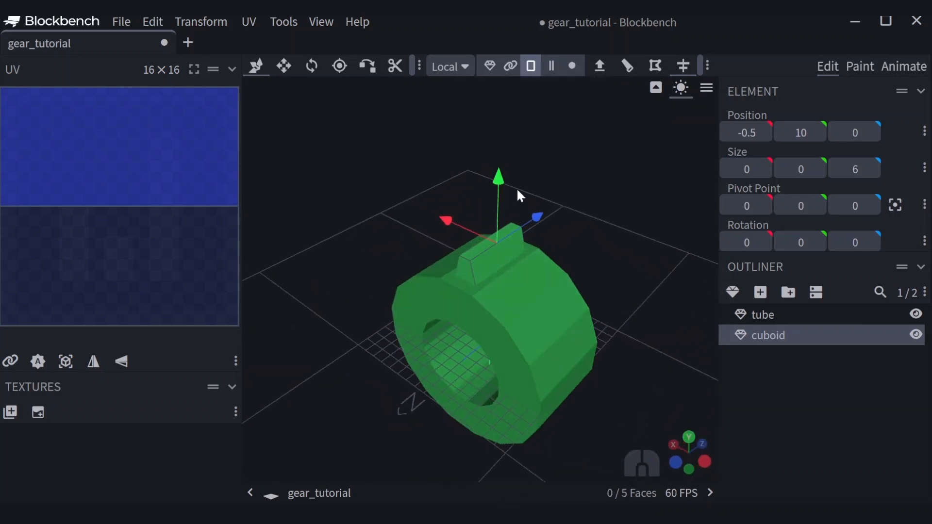
pyautogui.click(506, 227)
pyautogui.press('KP_1')
pyautogui.moveTo(510, 168); pyautogui.dragTo(493, 124)
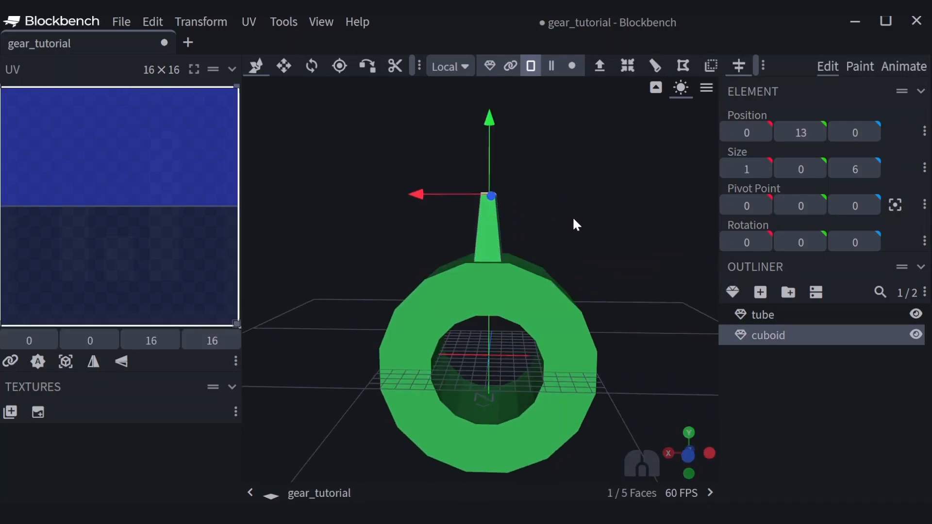
# - Set the Z position of the tooth's end face on the negative Z side to -3.5
pyautogui.moveTo(577, 245); pyautogui.dragTo(495, 275)
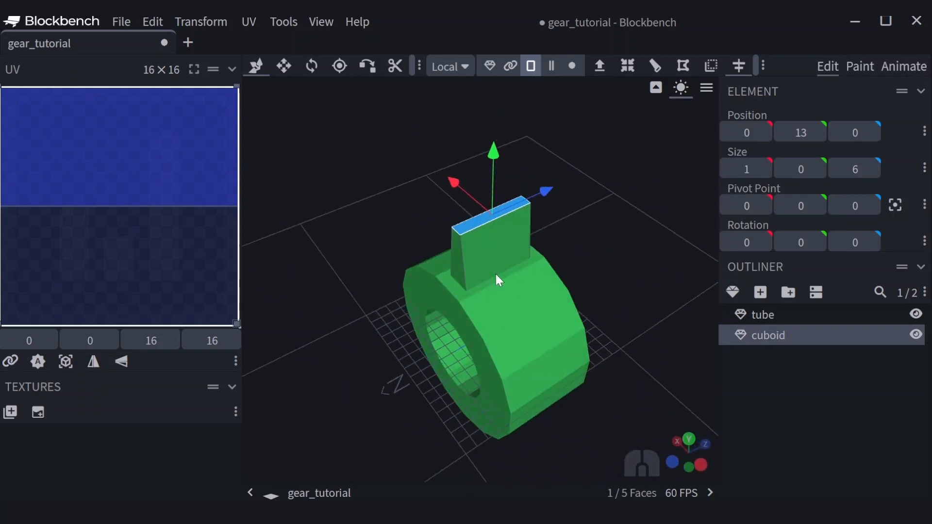
pyautogui.click(458, 269)
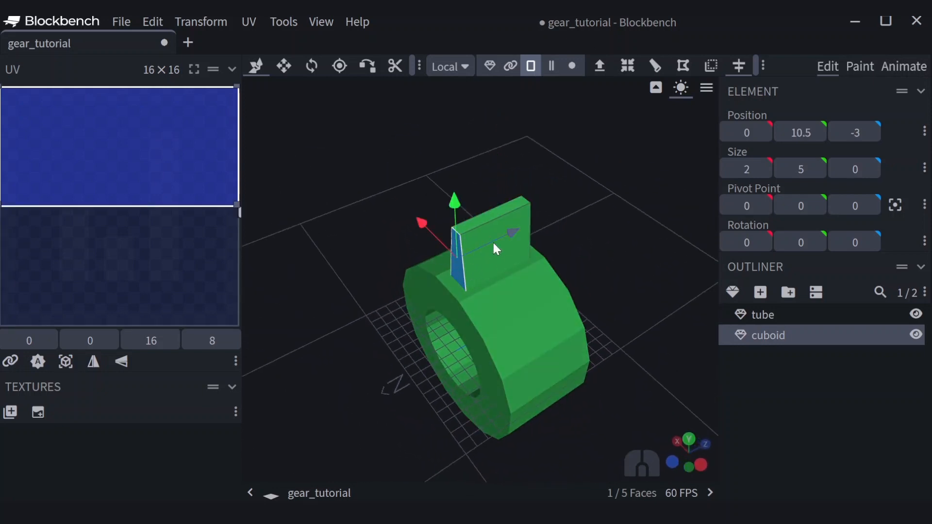
pyautogui.moveTo(493, 244); pyautogui.dragTo(514, 244)
pyautogui.click(868, 136)
pyautogui.write('.5')
pyautogui.press('Return')
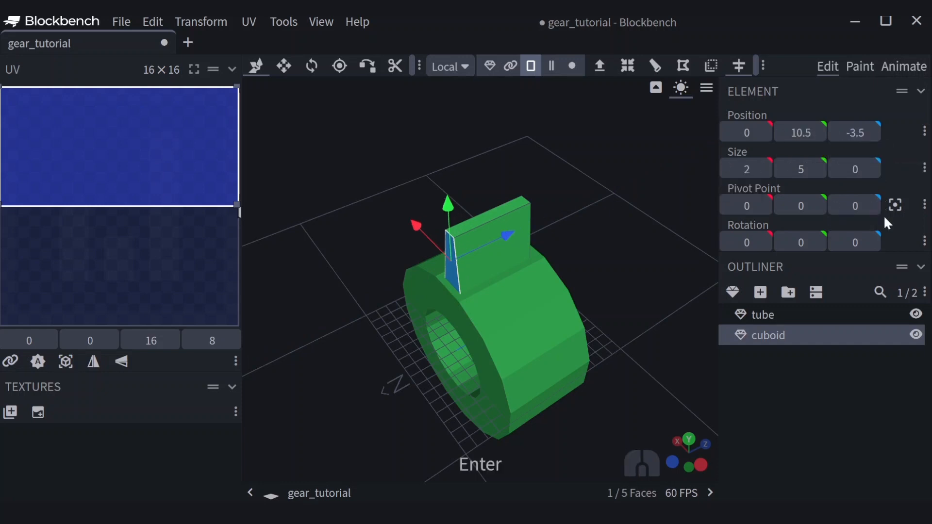
# - Set the Z position of the tooth's end face on the positive Z side to 3.5
pyautogui.moveTo(611, 282); pyautogui.dragTo(503, 243)
pyautogui.click(514, 258)
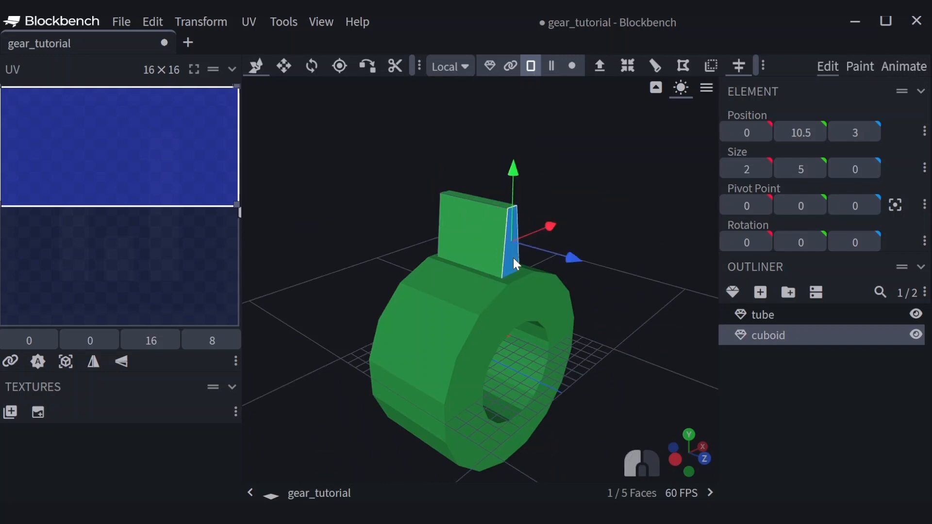
pyautogui.click(856, 133)
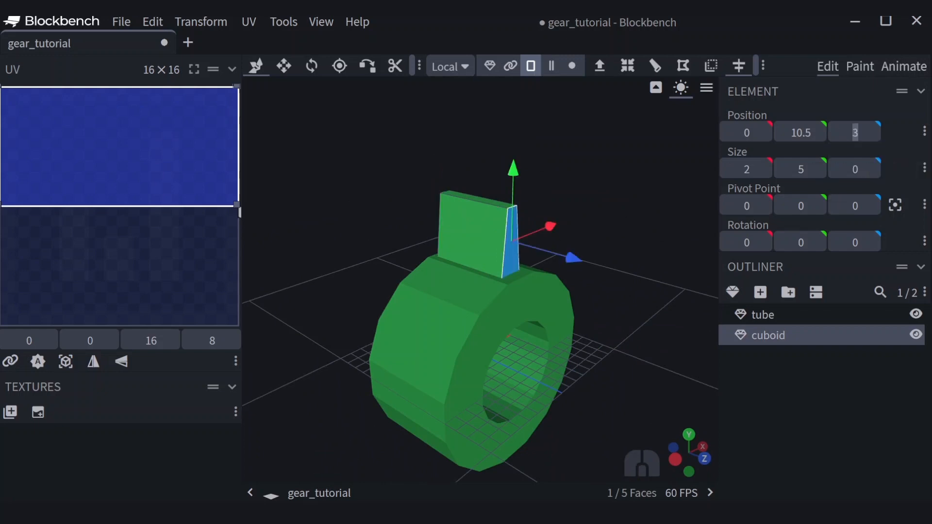
pyautogui.write('3.5')
pyautogui.press('Return')
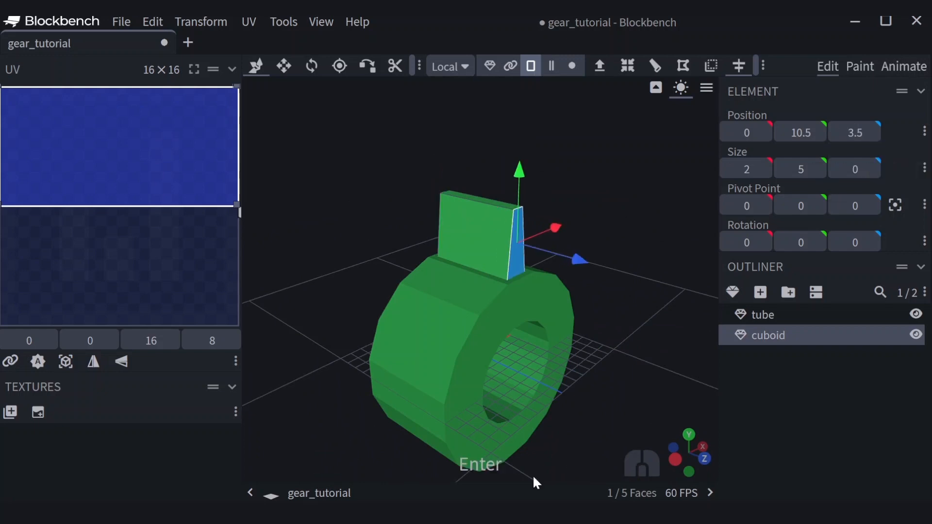
# - Select the whole cuboid tooth in object selection mode
pyautogui.moveTo(575, 403); pyautogui.dragTo(517, 418)
pyautogui.click(465, 385)
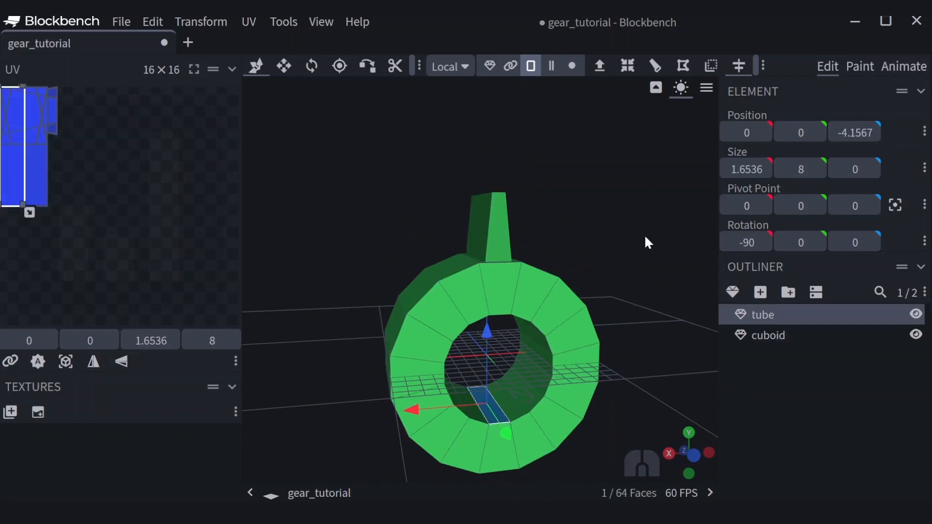
pyautogui.moveTo(645, 234); pyautogui.dragTo(566, 269)
pyautogui.click(501, 238)
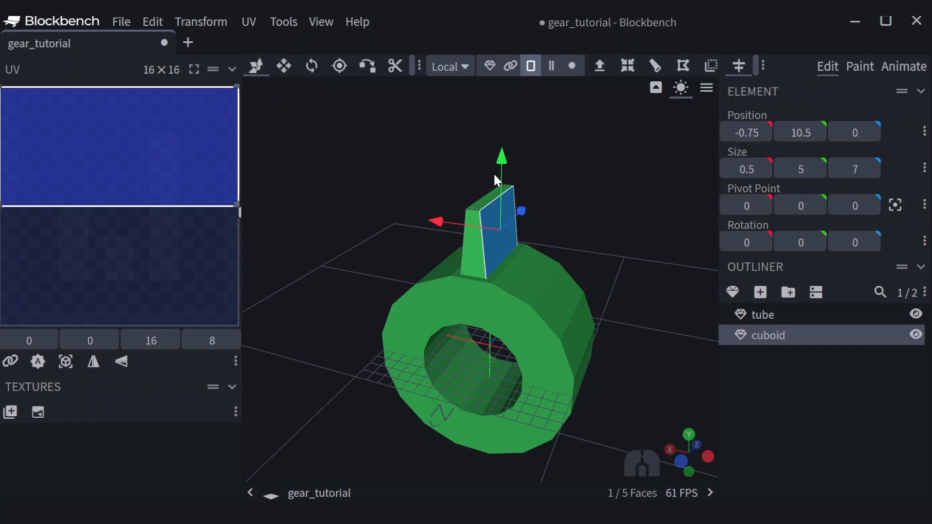
pyautogui.click(490, 66)
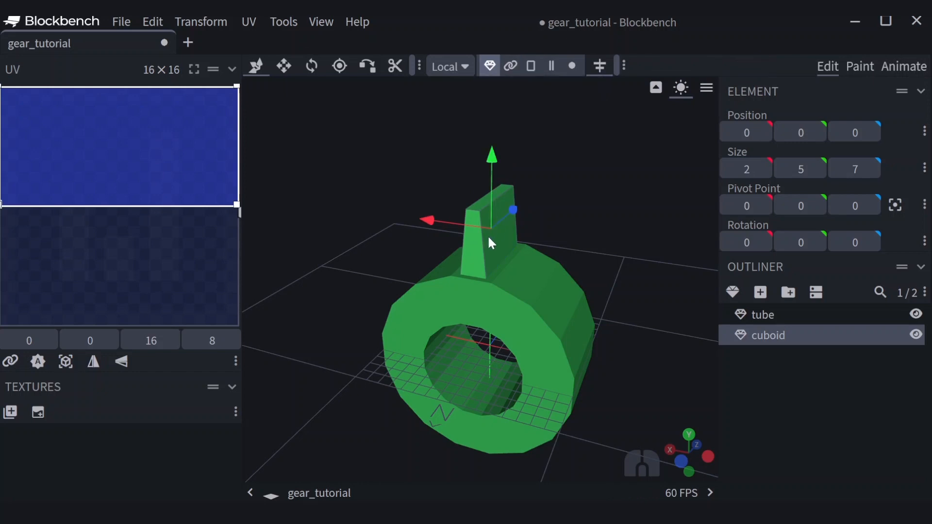
pyautogui.moveTo(479, 254); pyautogui.dragTo(521, 409)
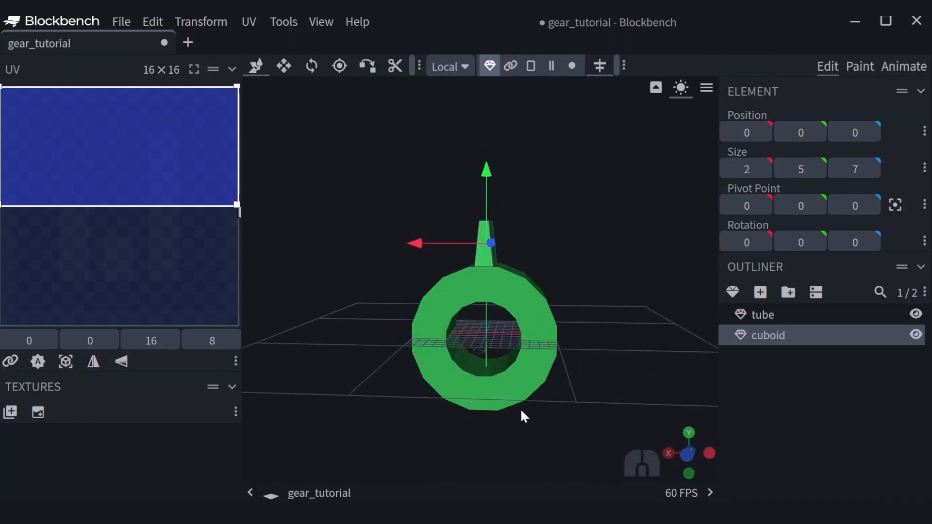
pyautogui.hotkey('ctrl', 'c')
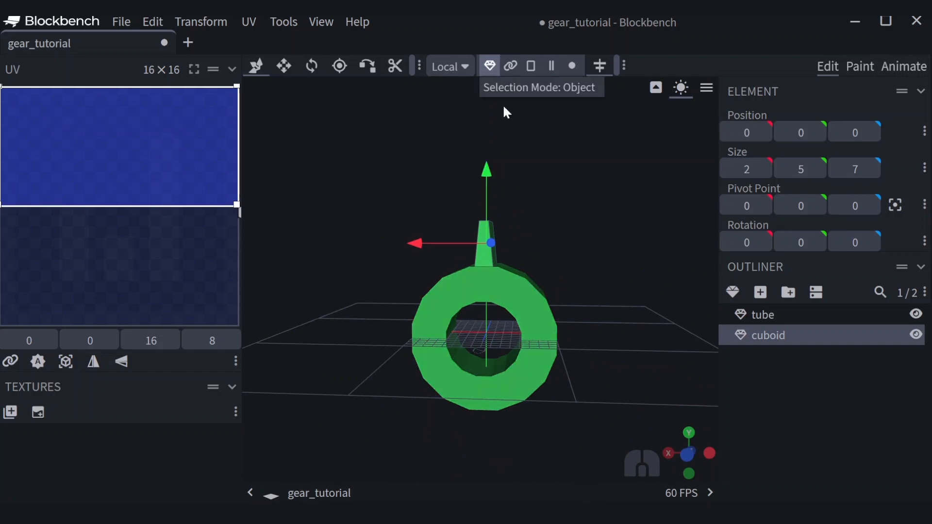
pyautogui.moveTo(557, 235); pyautogui.dragTo(494, 316)
pyautogui.click(491, 310)
pyautogui.click(491, 240)
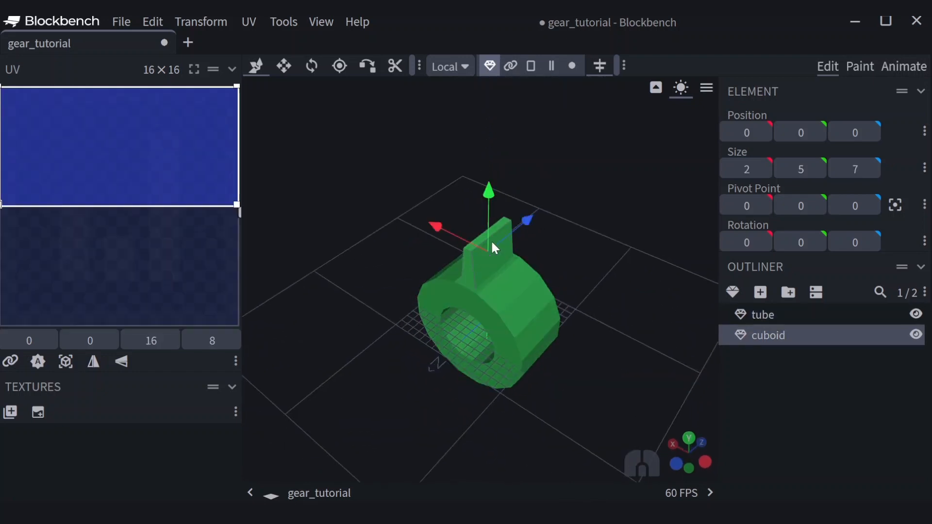
pyautogui.hotkey('ctrl', 'c')
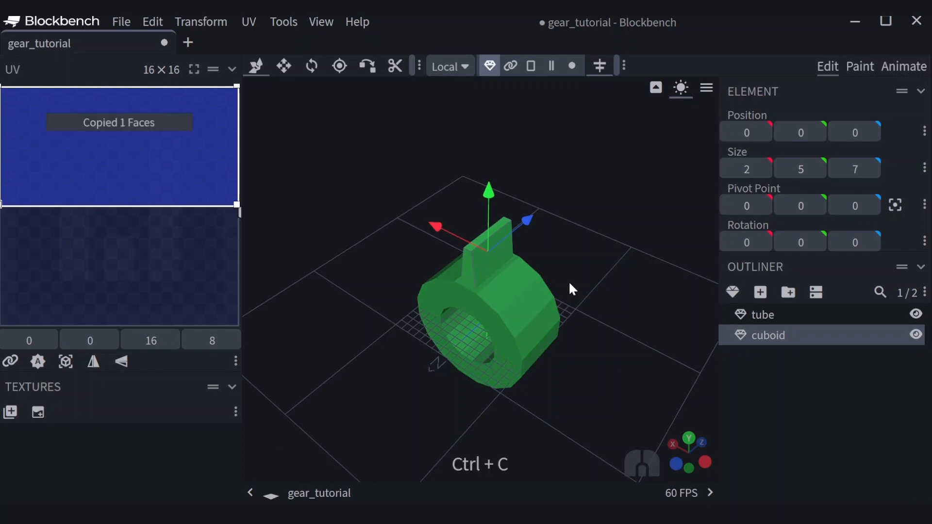
pyautogui.moveTo(569, 281); pyautogui.dragTo(584, 267)
pyautogui.hotkey('ctrl', 'v')
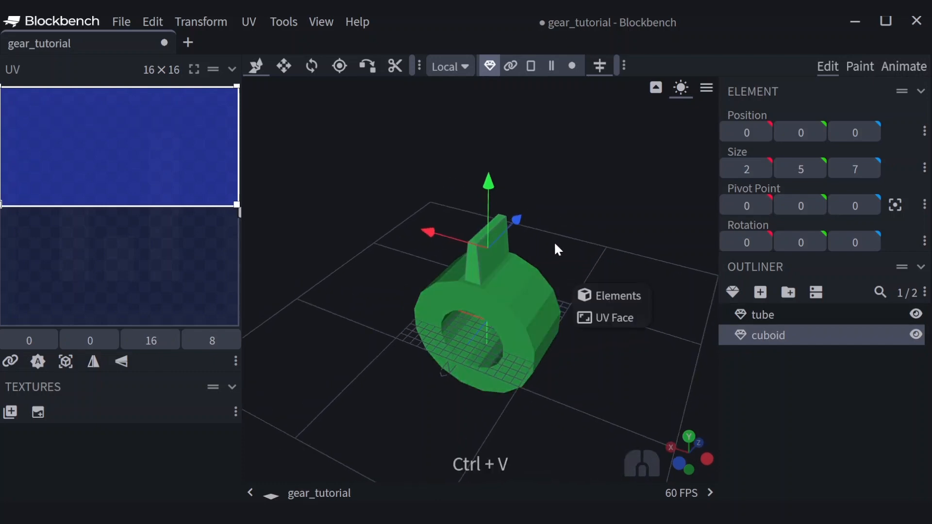
pyautogui.hotkey('ctrl', 'v')
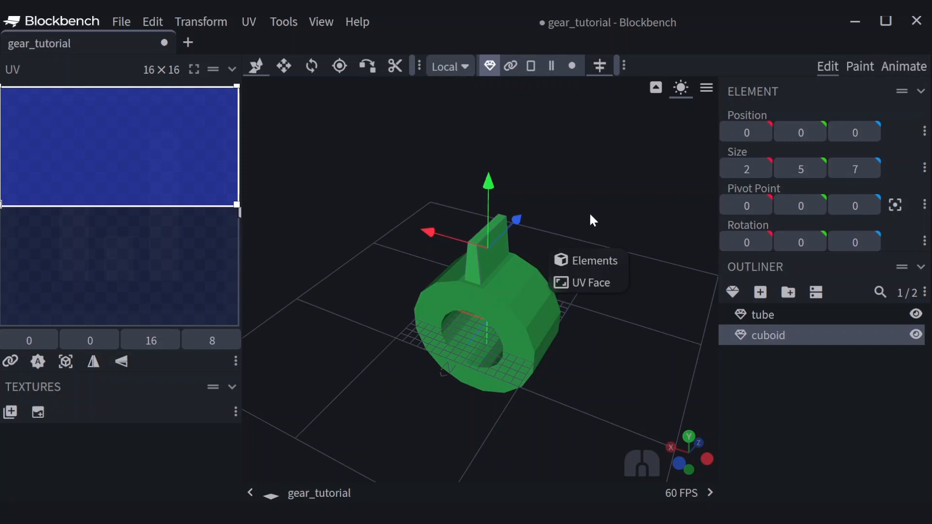
pyautogui.press('Escape')
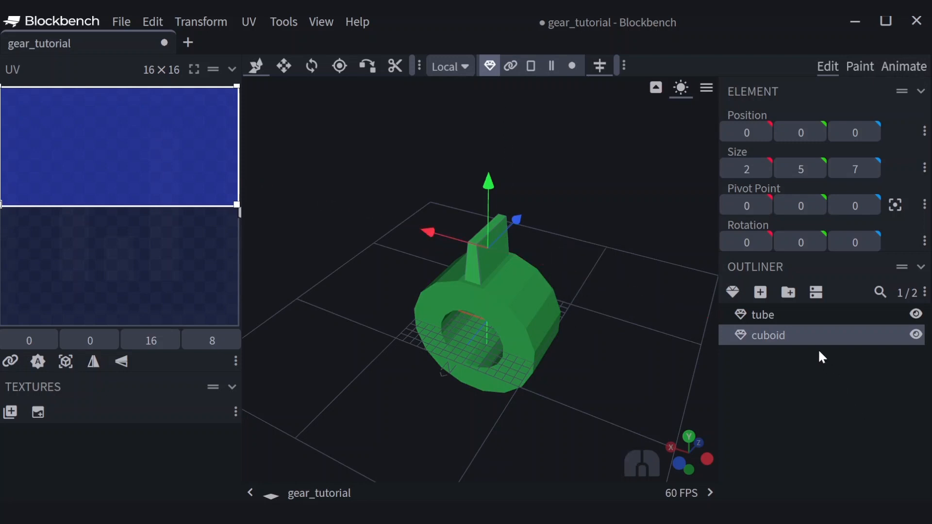
# - Duplicate the cuboid tooth mesh
pyautogui.rightClick(809, 336)
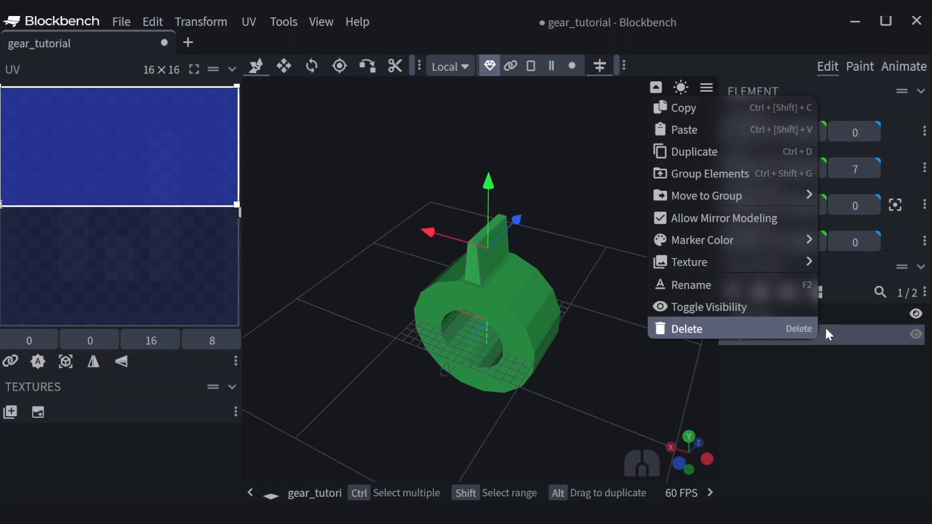
pyautogui.click(742, 150)
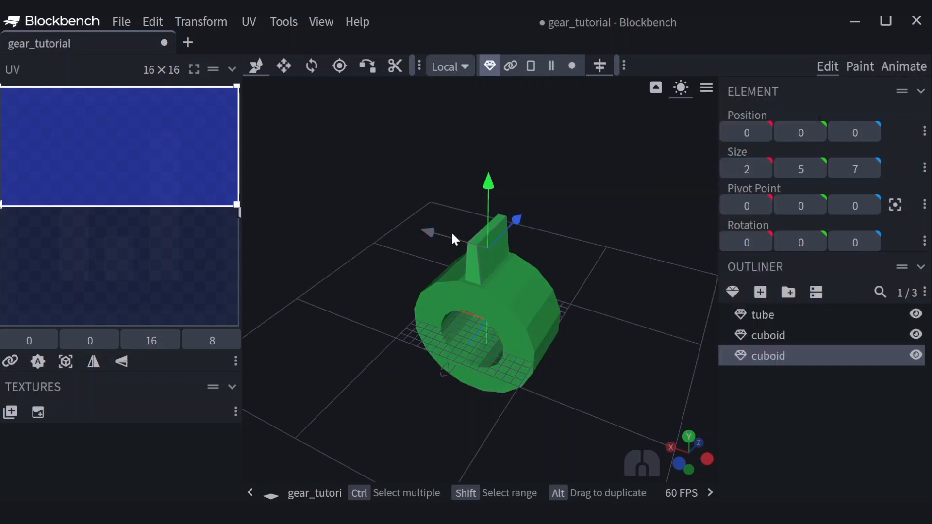
# - Try to move the duplicated tooth sideways along X and lower it along Y towards the tube's curved surface
pyautogui.moveTo(430, 232); pyautogui.dragTo(575, 281)
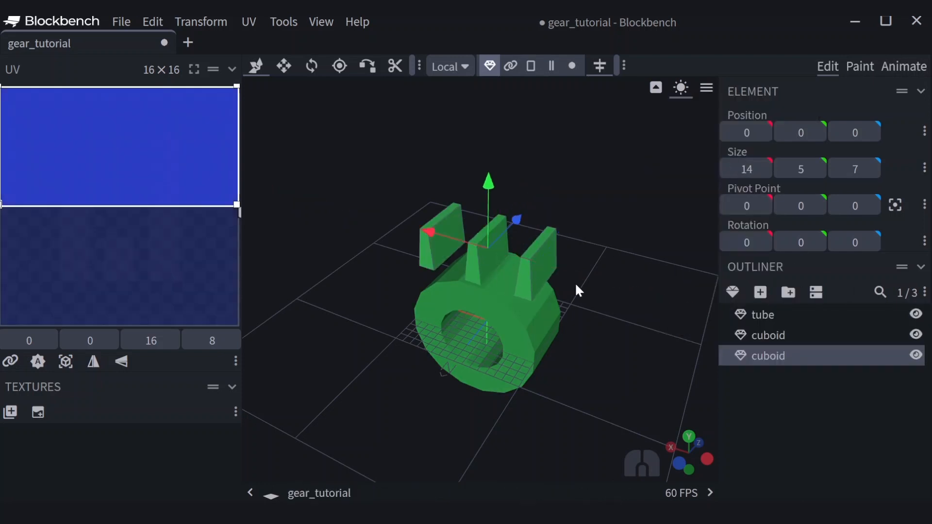
pyautogui.moveTo(663, 287); pyautogui.dragTo(576, 337)
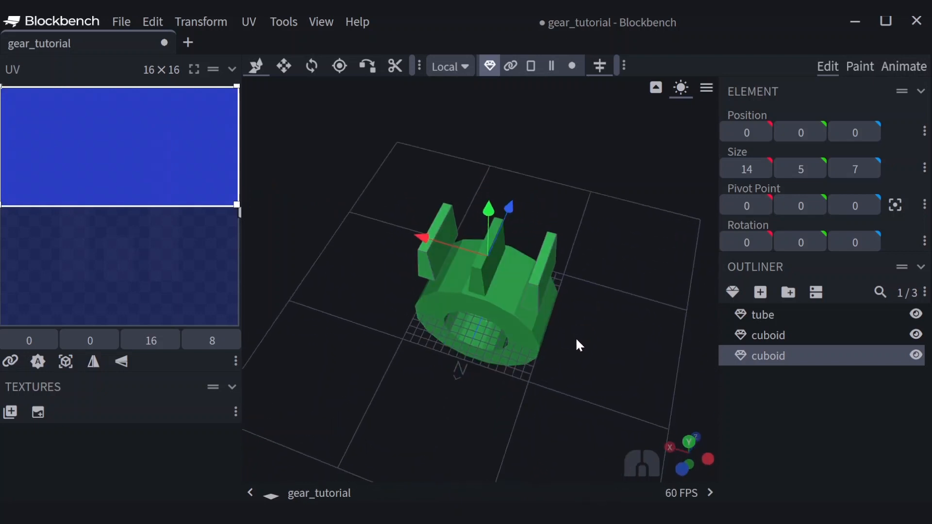
pyautogui.moveTo(583, 266); pyautogui.dragTo(581, 217)
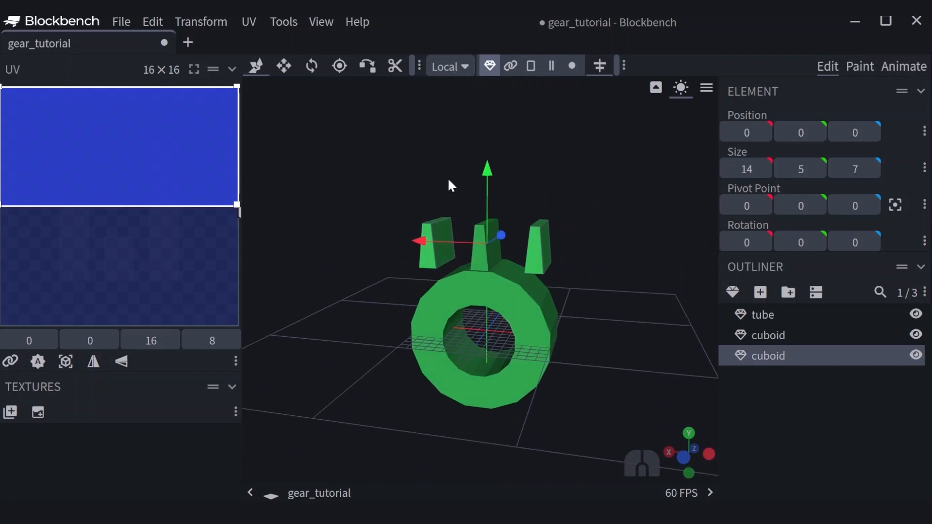
pyautogui.moveTo(495, 181); pyautogui.dragTo(489, 200)
pyautogui.moveTo(490, 138); pyautogui.dragTo(487, 120)
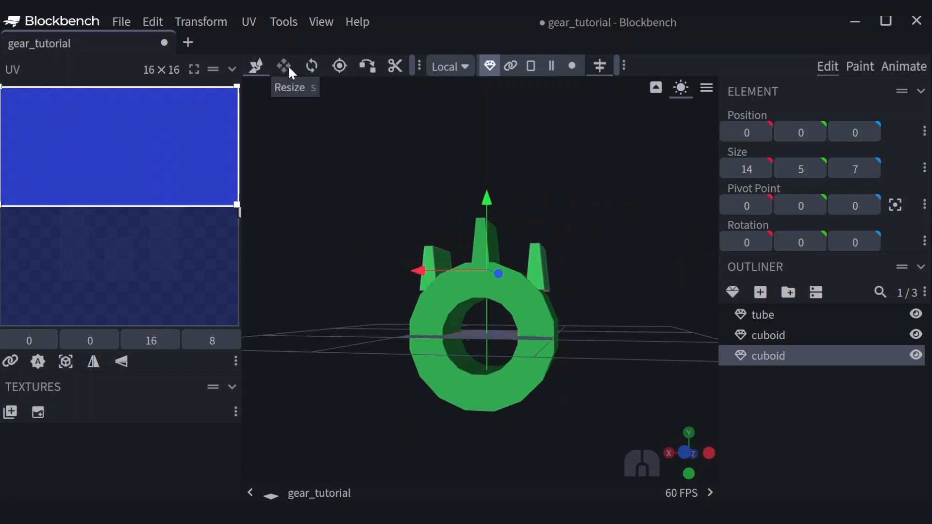
# - Try to rotate the offset duplicate tooth 17.5 degrees about the Z axis
pyautogui.click(312, 66)
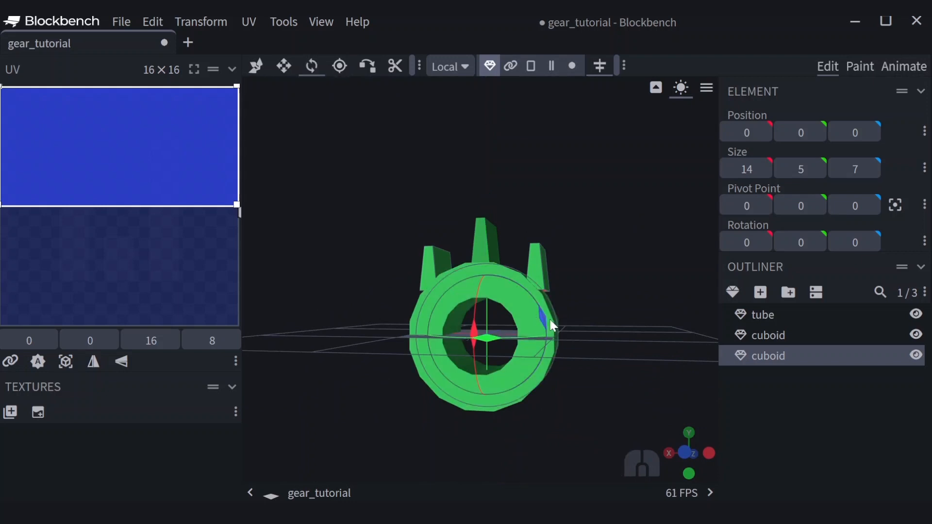
pyautogui.moveTo(537, 308); pyautogui.dragTo(541, 329)
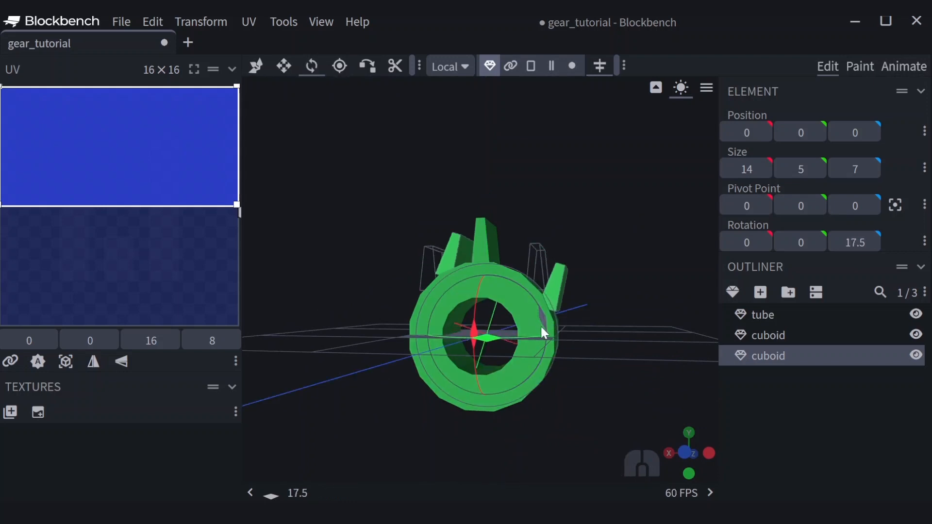
pyautogui.hotkey('ctrl', 'd')
# - Undo the rotation and both moves of the duplicated tooth
pyautogui.hotkey('ctrl', 'z')
pyautogui.hotkey('ctrl', 'z')
pyautogui.hotkey('ctrl', 'z')
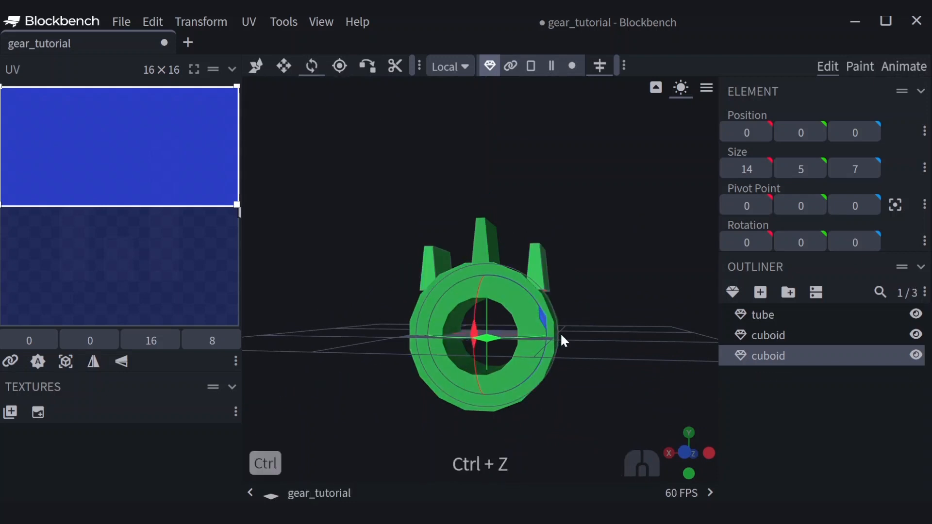
pyautogui.click(778, 335)
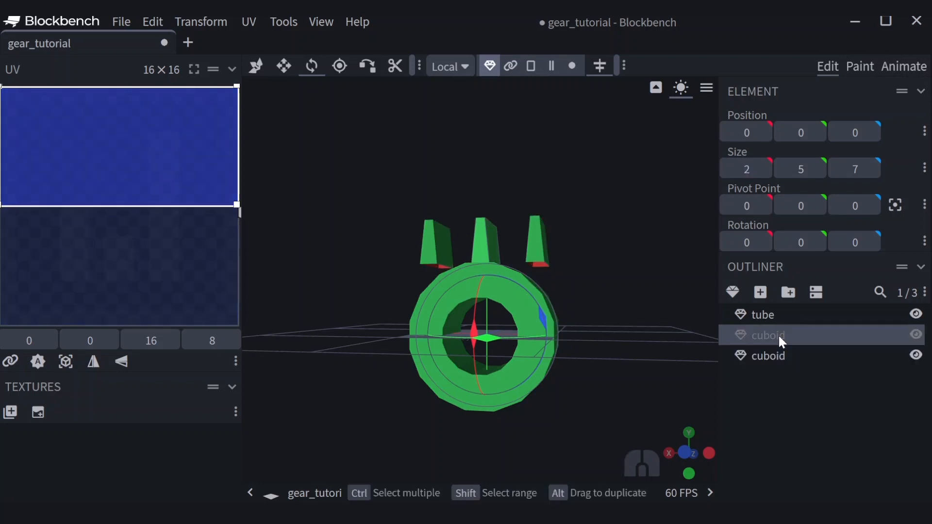
pyautogui.click(782, 360)
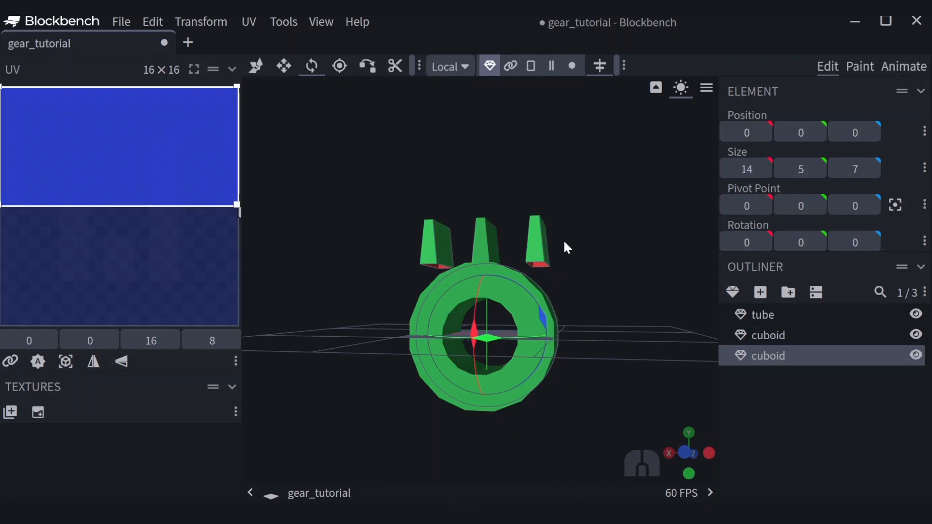
pyautogui.moveTo(604, 275)
pyautogui.mouseDown()
pyautogui.moveTo(608, 307)
pyautogui.moveTo(604, 282)
pyautogui.mouseUp()
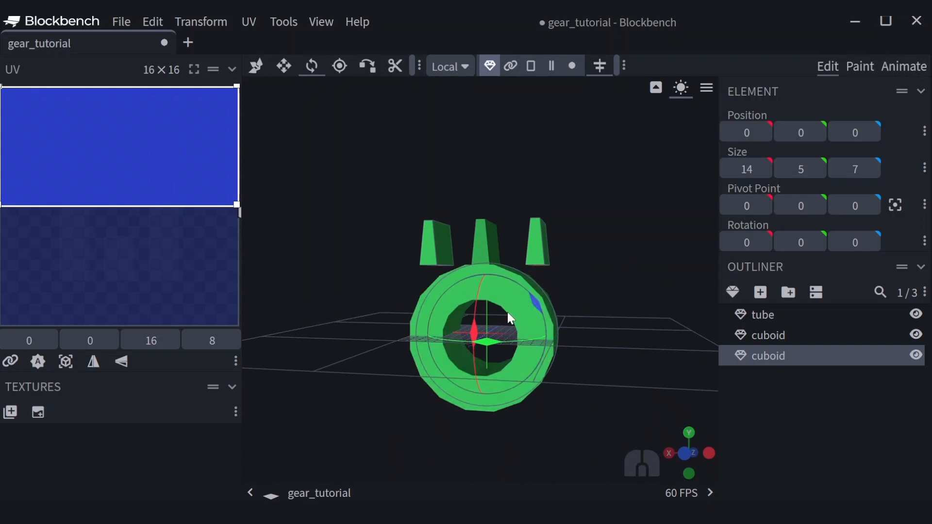
pyautogui.click(285, 69)
pyautogui.hotkey('ctrl', 'z')
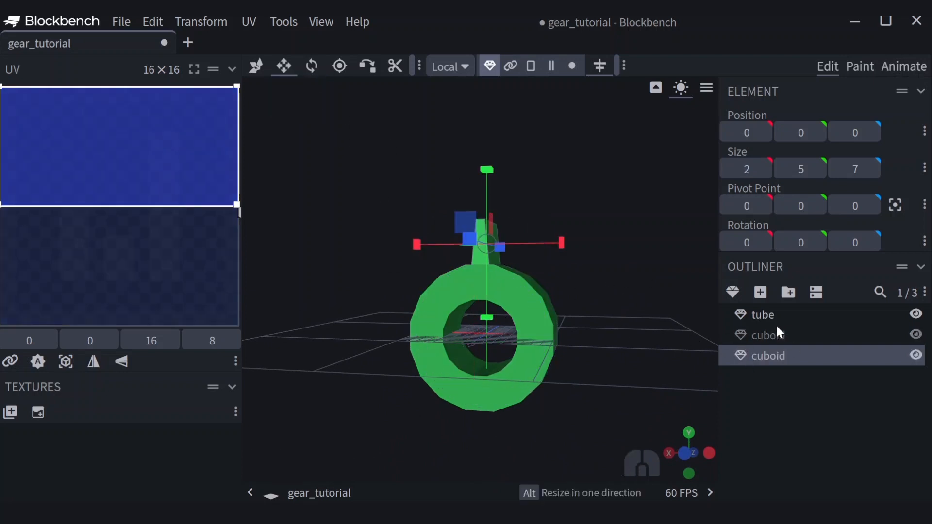
# - Rotate the duplicated tooth about the Z axis to 45 degrees, with its mirrored copy on the opposite side
pyautogui.click(311, 67)
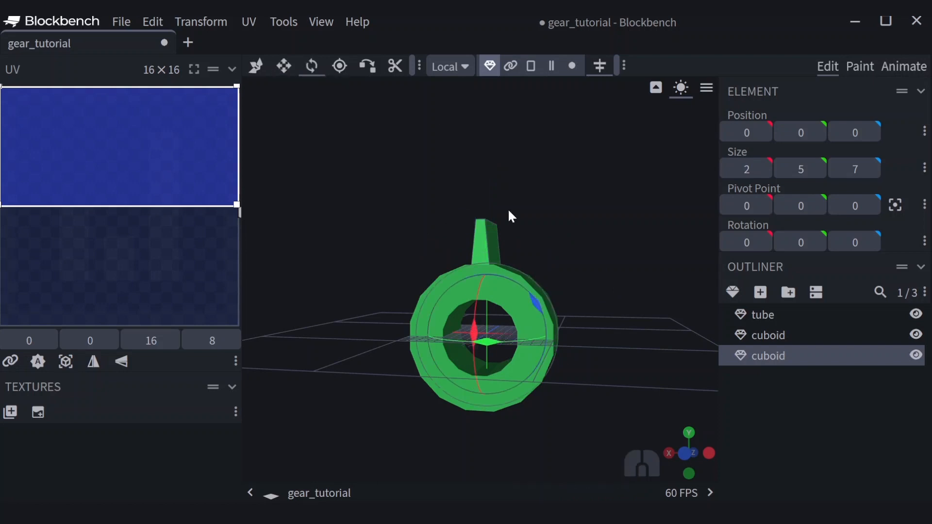
pyautogui.moveTo(529, 295); pyautogui.dragTo(545, 340)
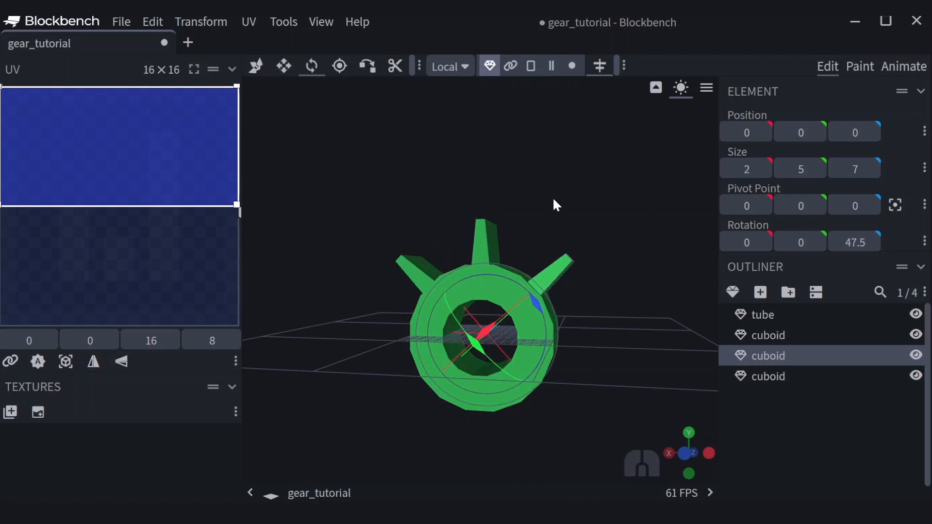
pyautogui.moveTo(556, 205); pyautogui.dragTo(427, 237)
pyautogui.scroll(6, 457, 374)
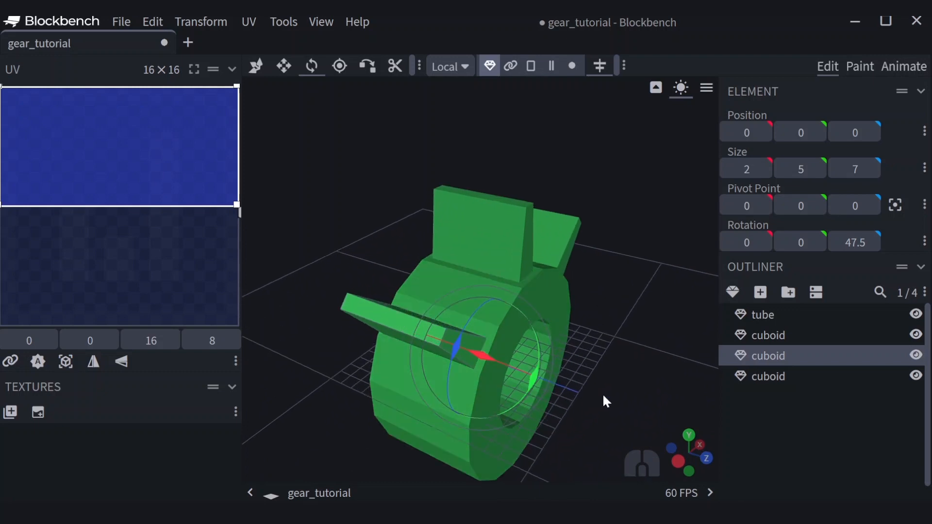
pyautogui.moveTo(604, 402); pyautogui.dragTo(545, 359)
pyautogui.moveTo(426, 344); pyautogui.dragTo(427, 338)
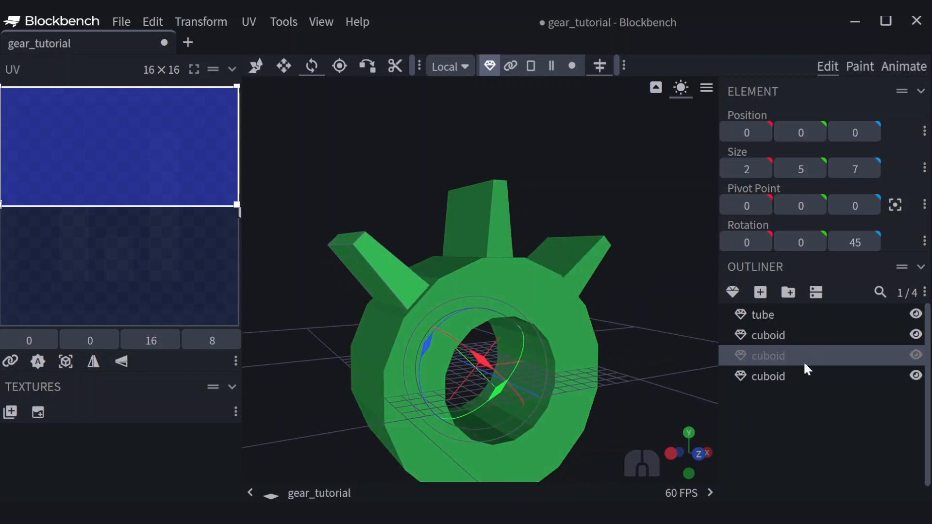
# - Duplicate the tooth that is rotated 45 degrees
pyautogui.hotkey('ctrl', 'd')
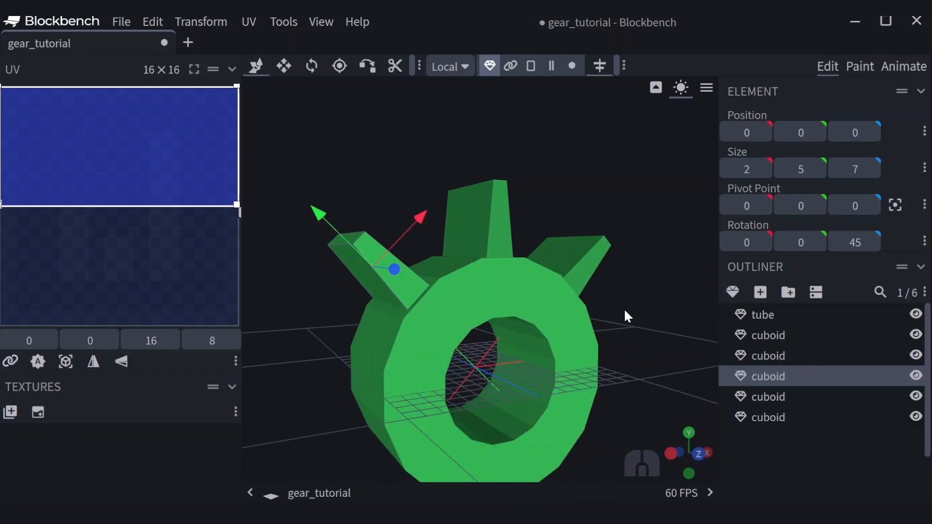
pyautogui.moveTo(610, 376); pyautogui.dragTo(590, 374)
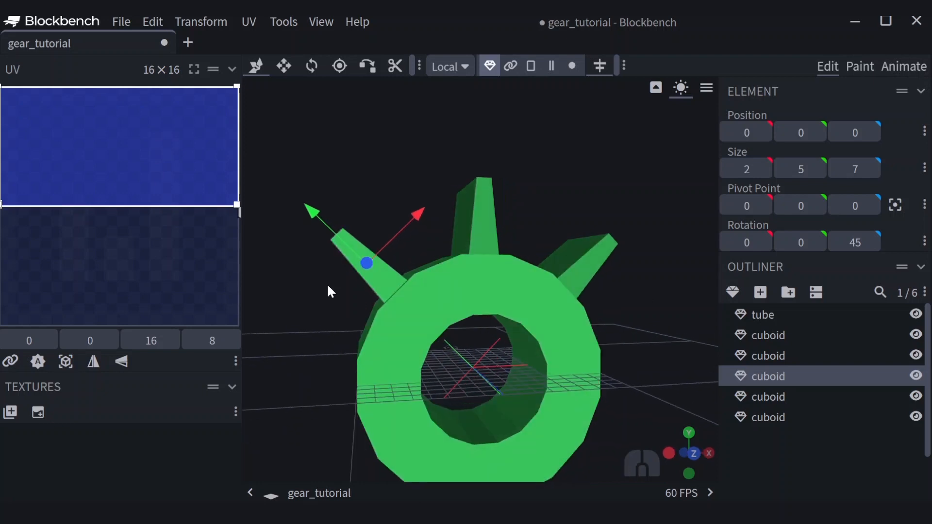
pyautogui.moveTo(618, 346); pyautogui.dragTo(597, 343)
# - Try to rotate the duplicated tooth around the tube, and undo both rotations
pyautogui.click(312, 67)
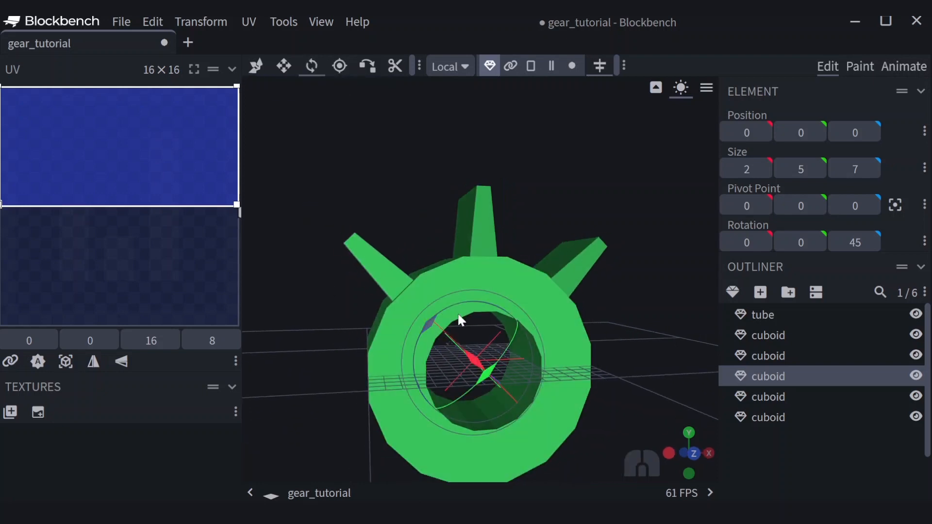
pyautogui.moveTo(433, 319); pyautogui.dragTo(433, 320)
pyautogui.moveTo(434, 325)
pyautogui.mouseDown()
pyautogui.moveTo(418, 354)
pyautogui.moveTo(420, 335)
pyautogui.mouseUp()
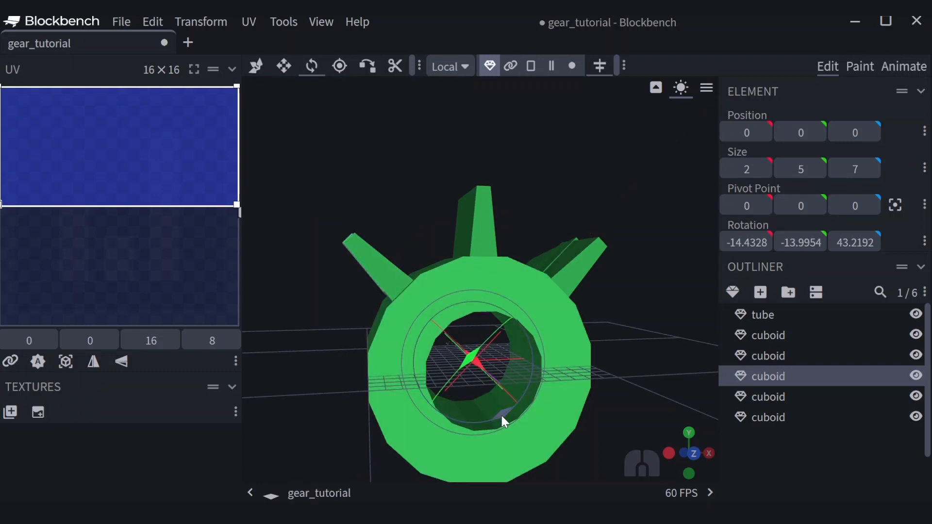
pyautogui.moveTo(502, 416); pyautogui.dragTo(534, 371)
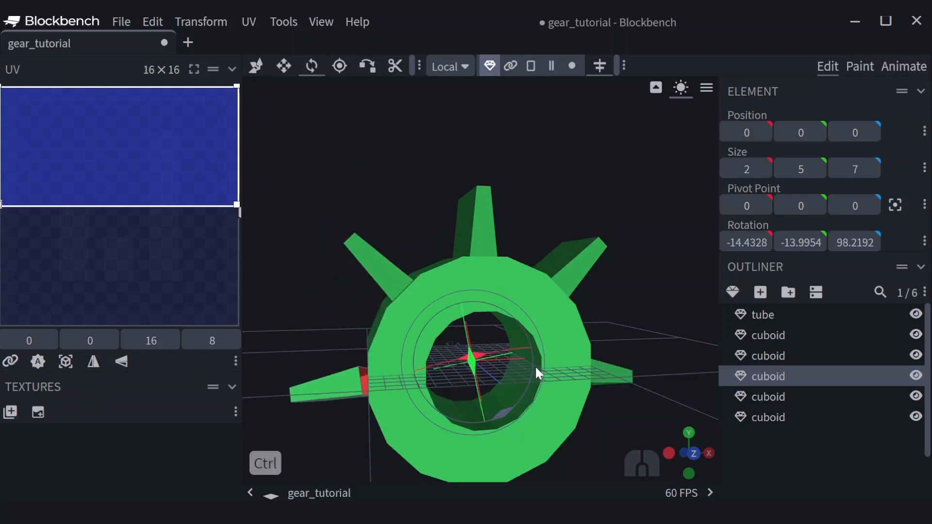
pyautogui.hotkey('ctrl', 'z')
pyautogui.hotkey('ctrl', 'z')
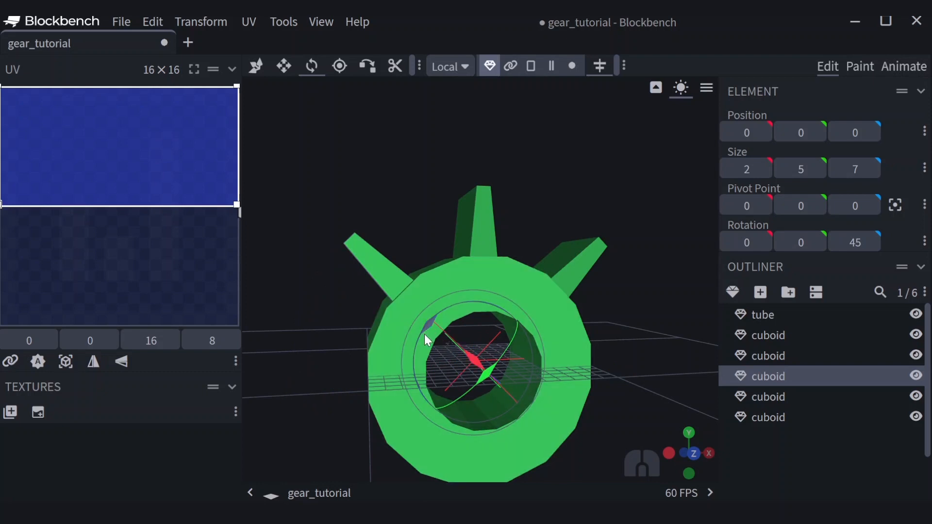
# - Rotate the duplicated tooth about the Z axis to 92.5 degrees, with its mirrored copy on the opposite side
pyautogui.moveTo(424, 335); pyautogui.dragTo(415, 383)
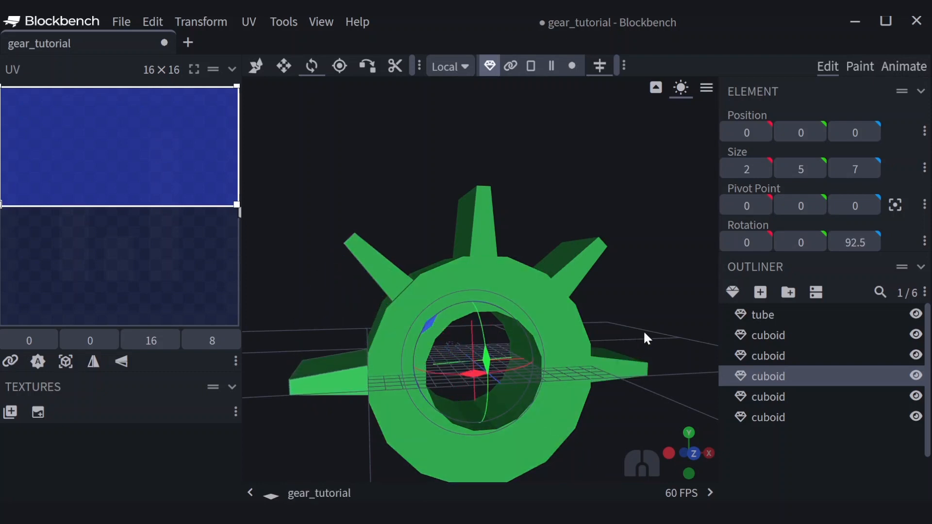
pyautogui.moveTo(661, 307); pyautogui.dragTo(656, 277)
# - Duplicate the 92.5-degree tooth and rotate the copy about the Z axis to 135 degrees
pyautogui.hotkey('ctrl', 'd')
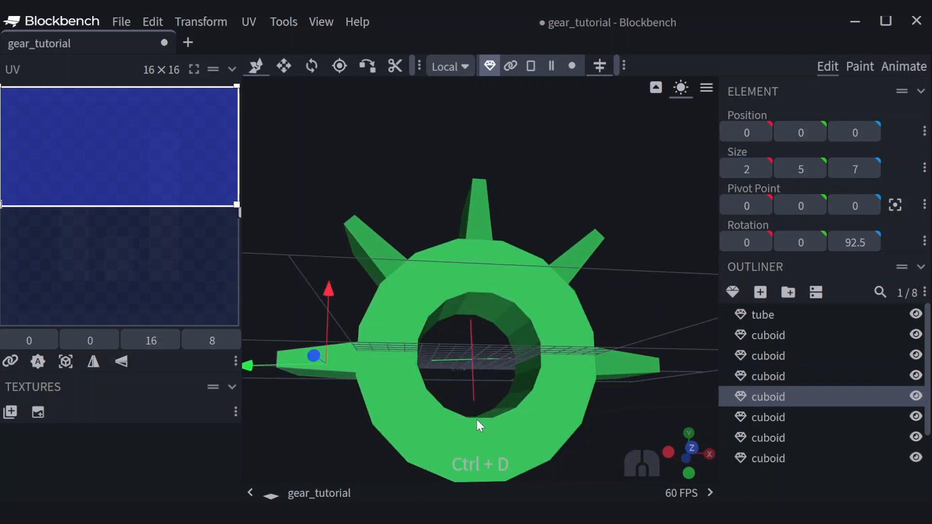
pyautogui.click(312, 66)
pyautogui.moveTo(425, 400); pyautogui.dragTo(459, 439)
pyautogui.moveTo(600, 268)
pyautogui.mouseDown()
pyautogui.moveTo(616, 277)
pyautogui.moveTo(609, 289)
pyautogui.moveTo(604, 278)
pyautogui.mouseUp()
# - Try to duplicate the 135-degree tooth with mirror modeling on, and undo the duplication
pyautogui.hotkey('ctrl', 'd')
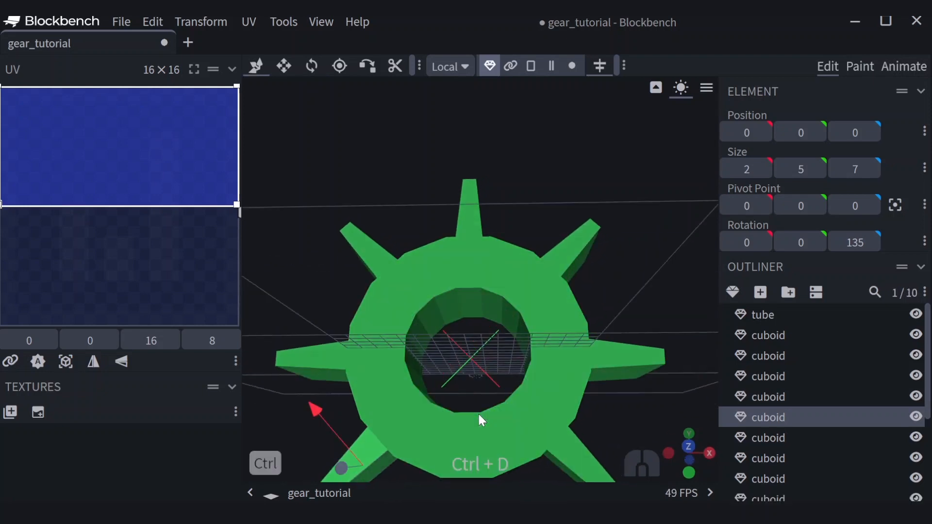
pyautogui.hotkey('ctrl', 'z')
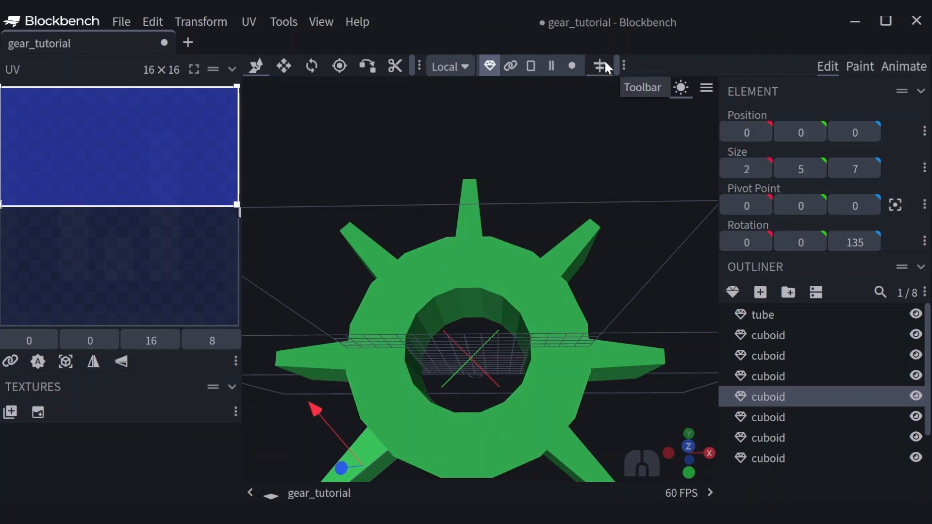
# - Duplicate the 135-degree tooth without mirror modeling and rotate the copy about the Z axis to -180 degrees
pyautogui.scroll(-3, 515, 445)
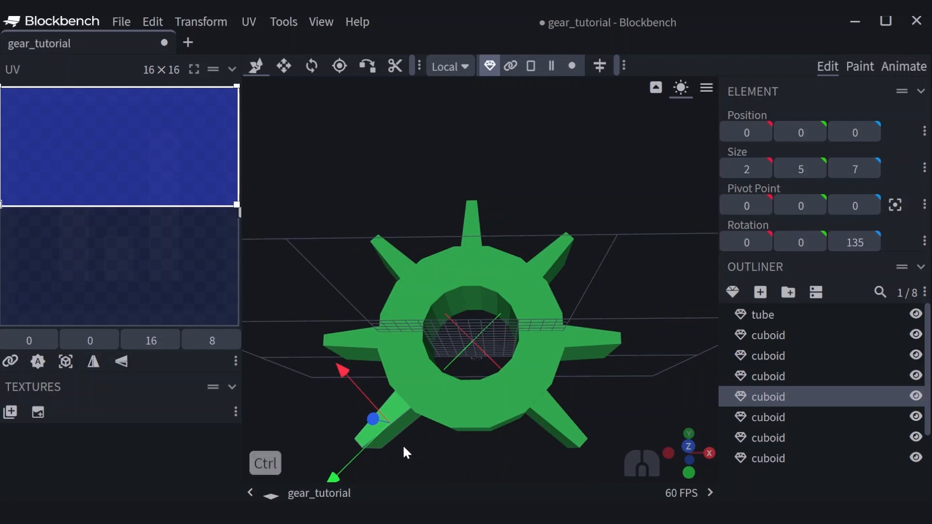
pyautogui.hotkey('ctrl', 'd')
pyautogui.click(312, 66)
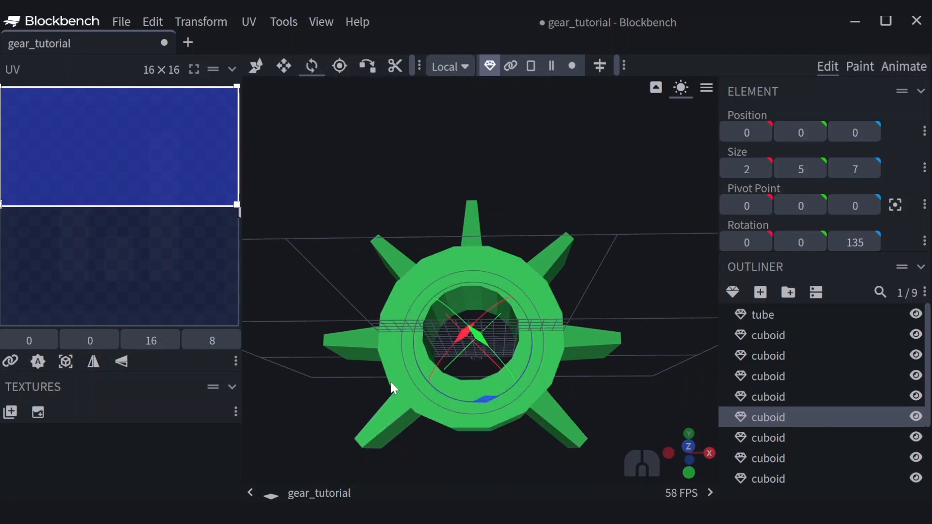
pyautogui.moveTo(484, 400); pyautogui.dragTo(570, 406)
# - Cycle through the viewport's view modes until the gear is displayed in textured view
pyautogui.moveTo(582, 193)
pyautogui.mouseDown()
pyautogui.moveTo(570, 213)
pyautogui.moveTo(494, 209)
pyautogui.moveTo(570, 175)
pyautogui.moveTo(614, 168)
pyautogui.moveTo(536, 198)
pyautogui.moveTo(591, 189)
pyautogui.moveTo(608, 162)
pyautogui.moveTo(578, 178)
pyautogui.moveTo(514, 185)
pyautogui.moveTo(495, 223)
pyautogui.moveTo(518, 187)
pyautogui.moveTo(593, 158)
pyautogui.moveTo(628, 215)
pyautogui.mouseUp()
pyautogui.press('z')
pyautogui.press('z')
pyautogui.press('z')
pyautogui.press('z')
pyautogui.press('z')
pyautogui.press('z')
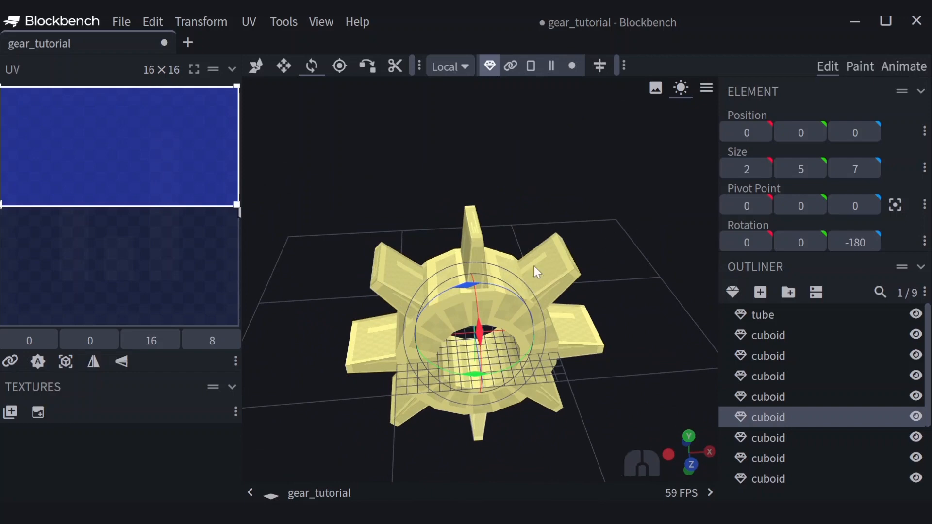
# - Try to snap a lower corner of the upright tooth to a vertex of the tube with Vertex Snap
pyautogui.scroll(5, 485, 282)
pyautogui.scroll(2, 480, 287)
pyautogui.click(499, 243)
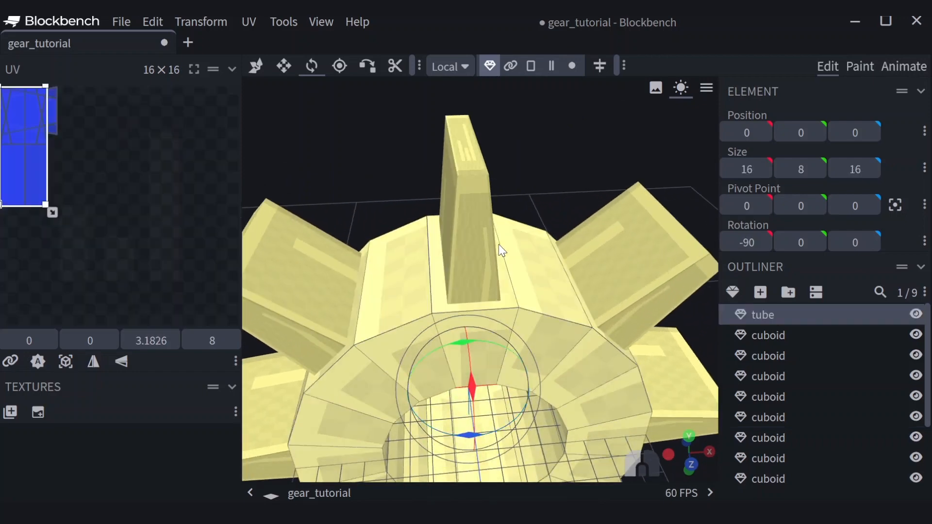
pyautogui.click(479, 240)
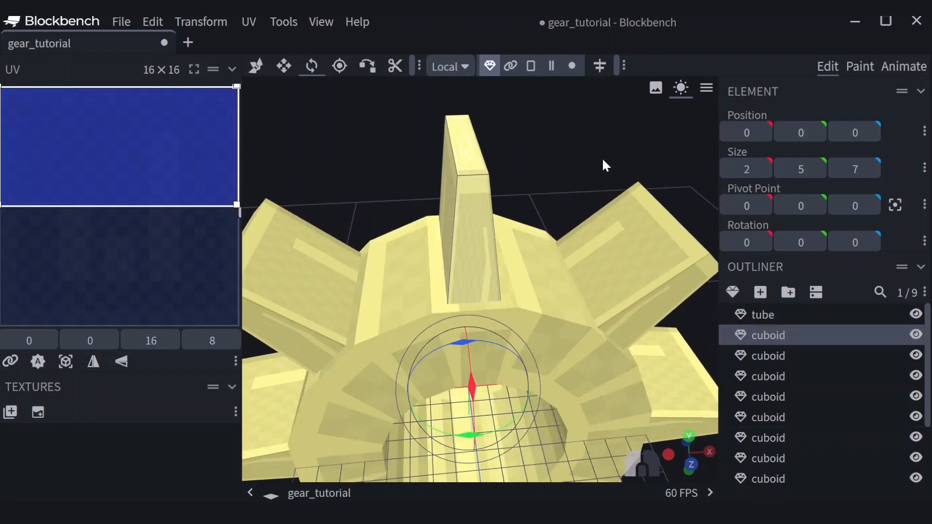
pyautogui.click(368, 65)
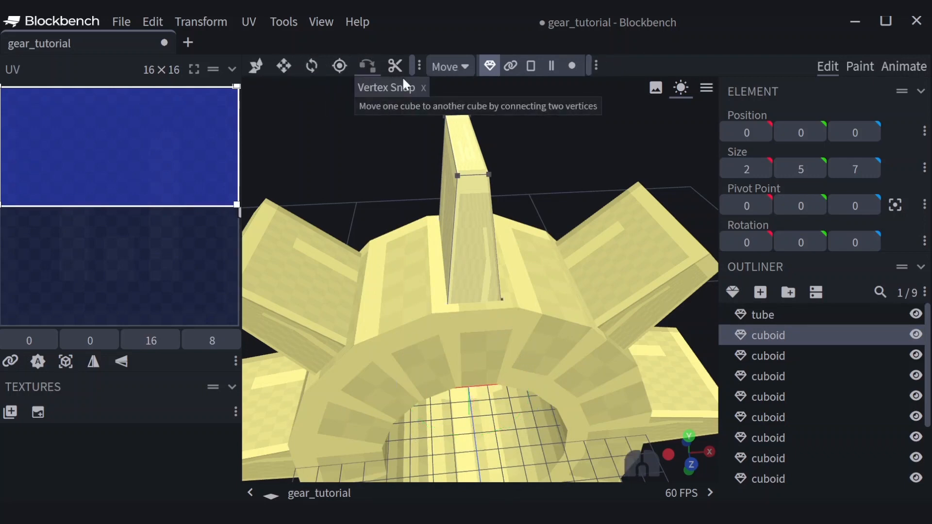
pyautogui.moveTo(602, 176); pyautogui.dragTo(562, 156)
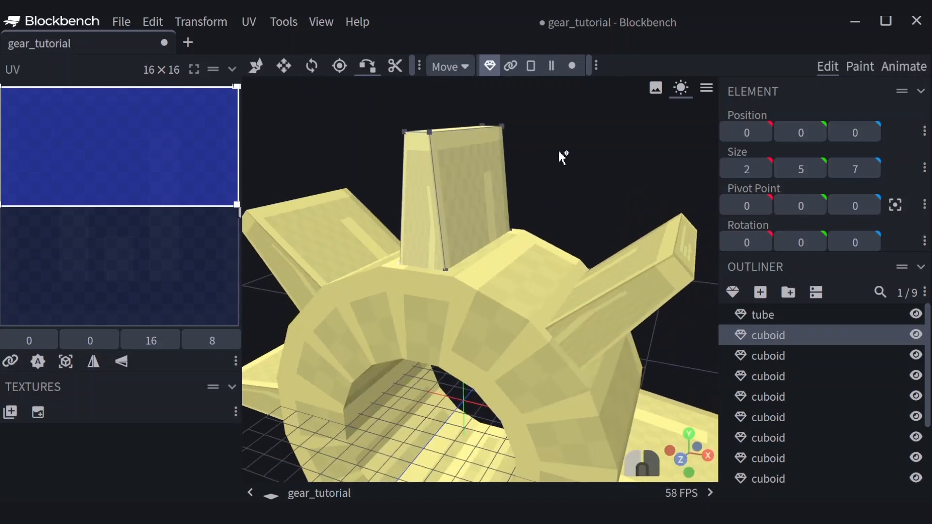
pyautogui.click(782, 314)
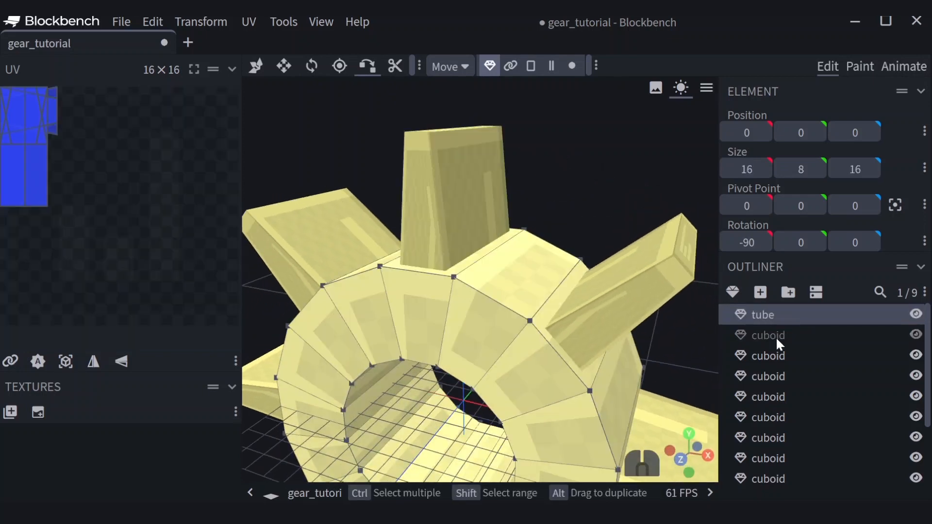
pyautogui.click(776, 336)
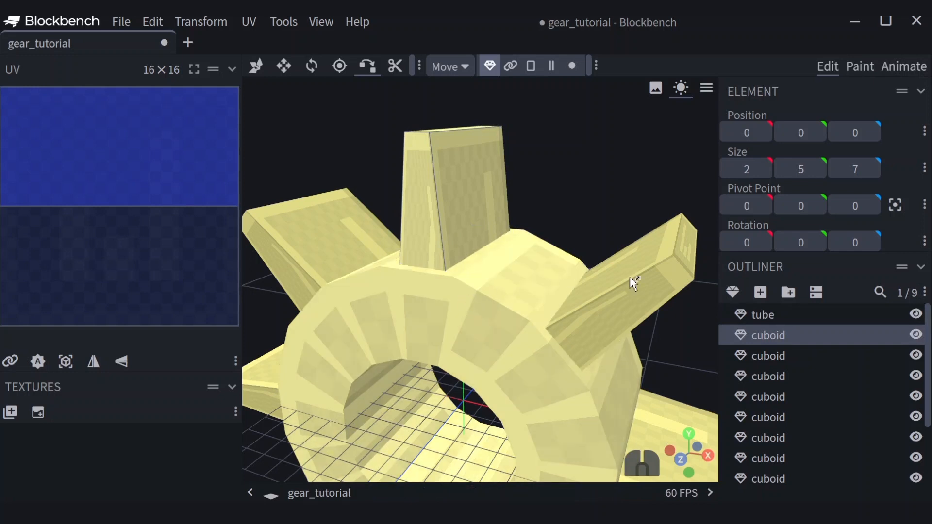
pyautogui.click(784, 312)
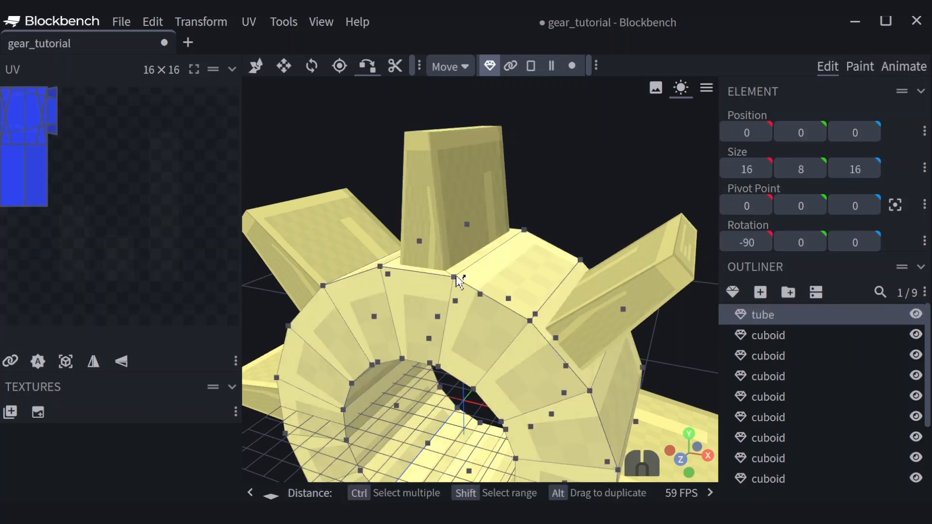
pyautogui.moveTo(579, 262); pyautogui.dragTo(666, 179)
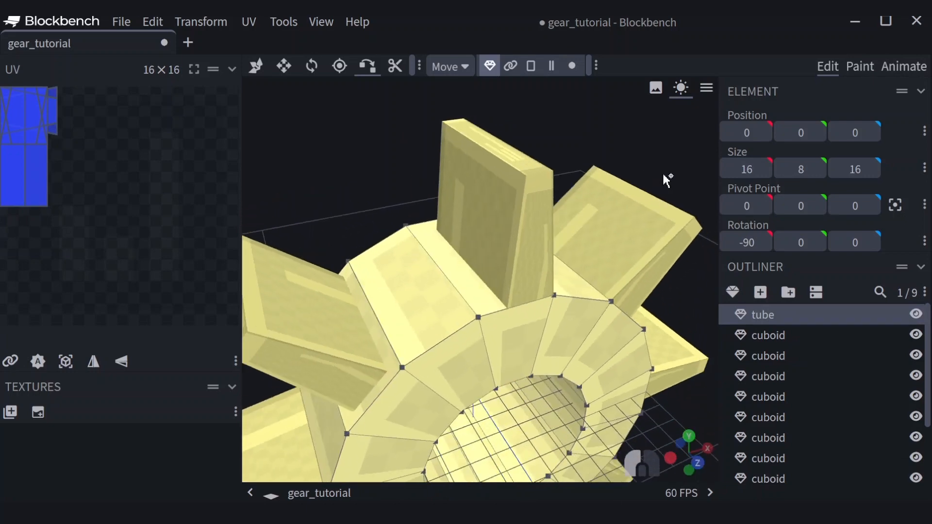
# - Undo the vertex snap of the upright tooth and return to the Move tool
pyautogui.press('ctrl')
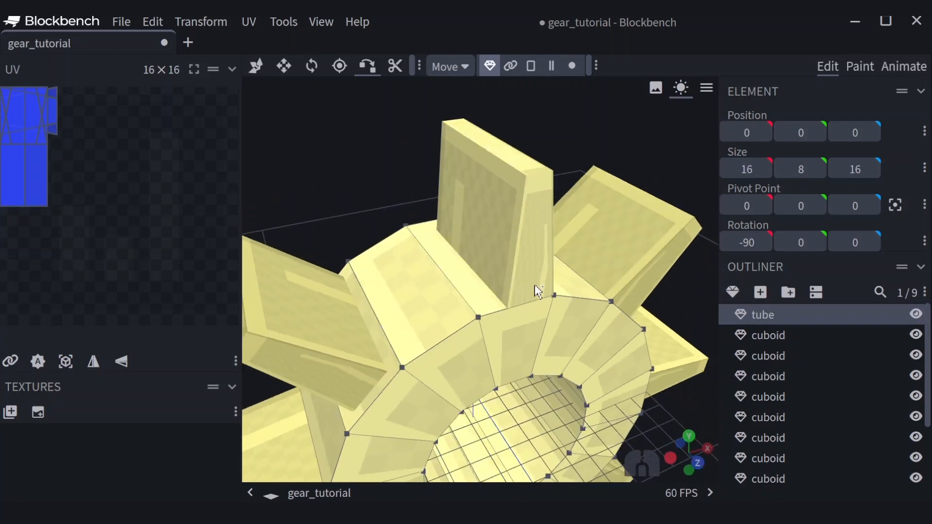
pyautogui.hotkey('ctrl', 'z')
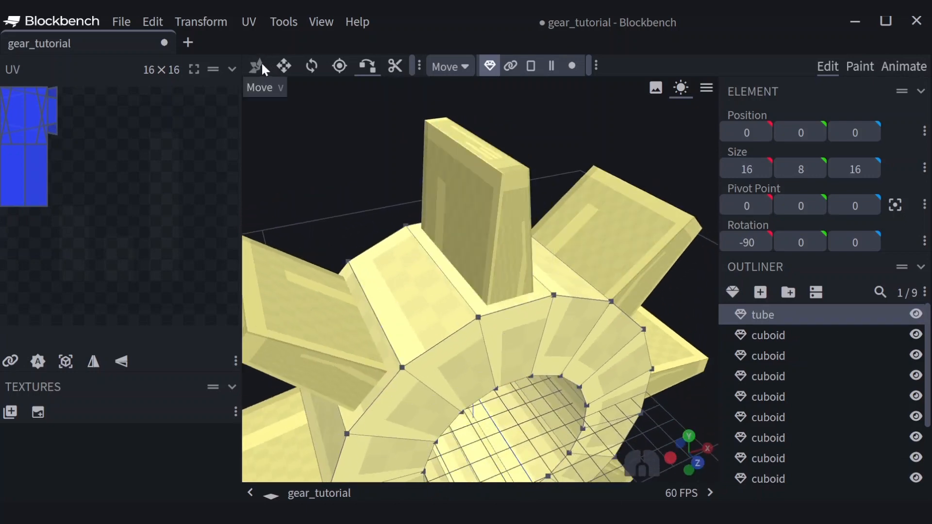
pyautogui.click(260, 64)
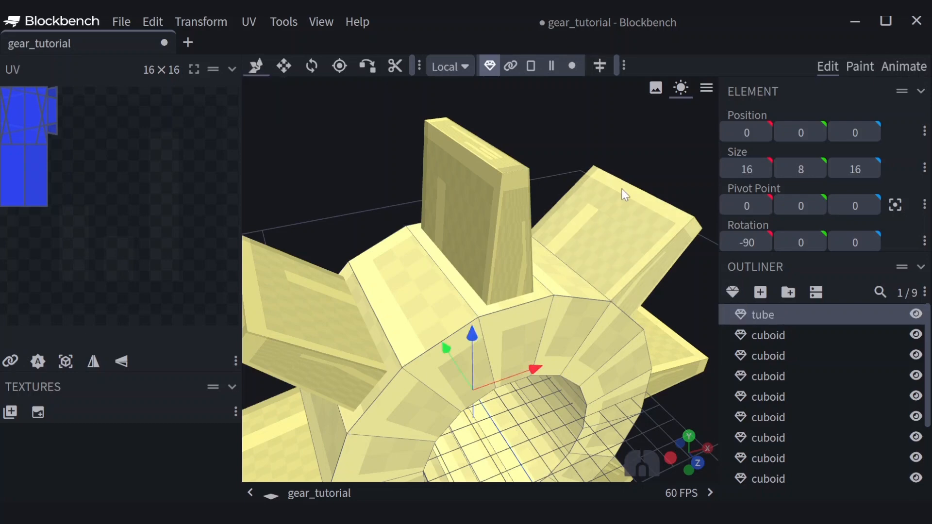
# - Add a second tube mesh with diameter 8, height 8, 16 sides and thickness 4
pyautogui.scroll(-2, 539, 335)
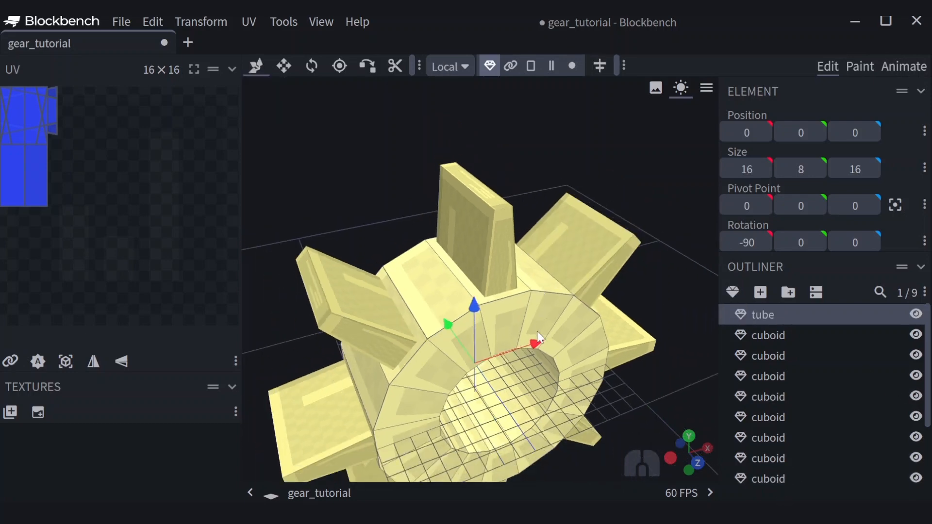
pyautogui.moveTo(538, 337); pyautogui.dragTo(507, 424)
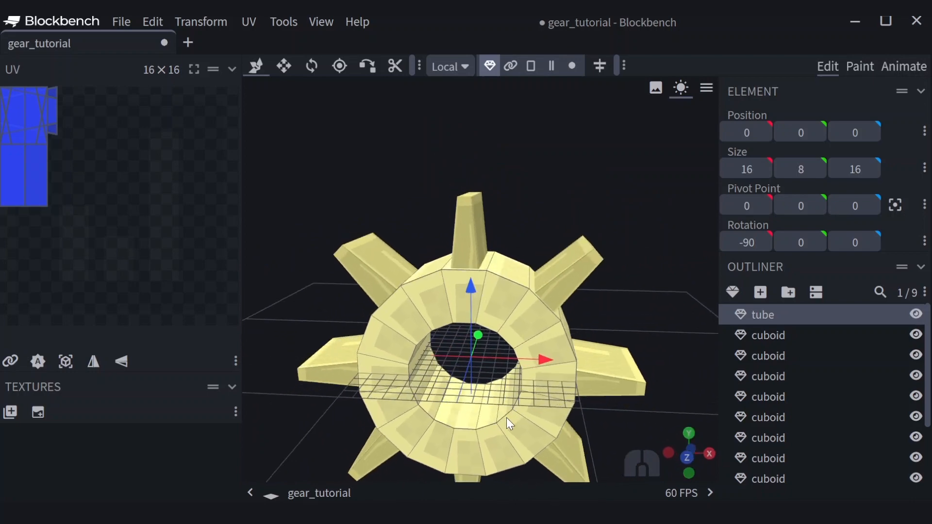
pyautogui.scroll(-3, 507, 423)
pyautogui.moveTo(615, 404); pyautogui.dragTo(500, 403)
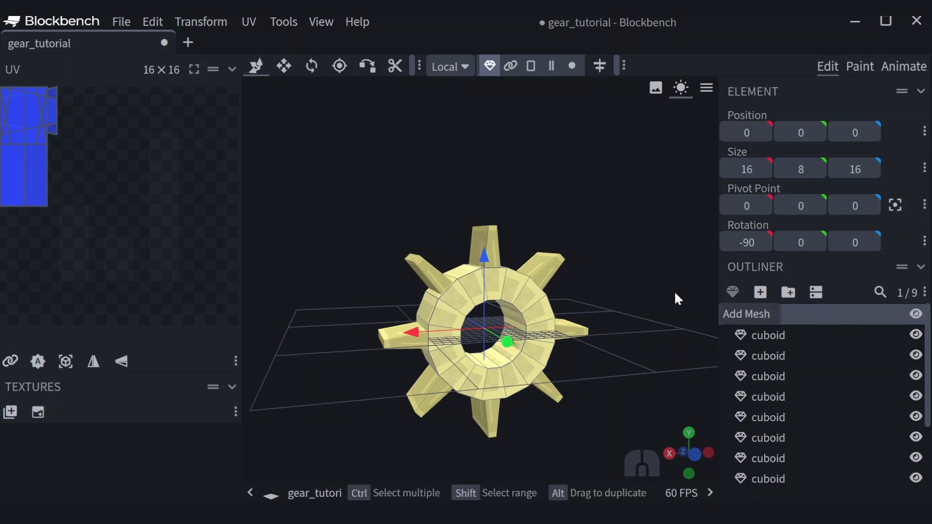
pyautogui.click(734, 290)
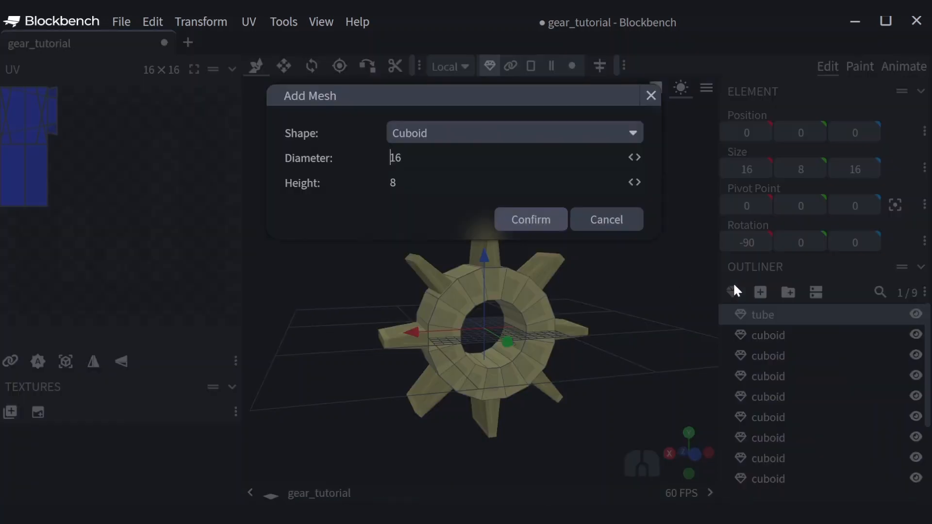
pyautogui.click(556, 130)
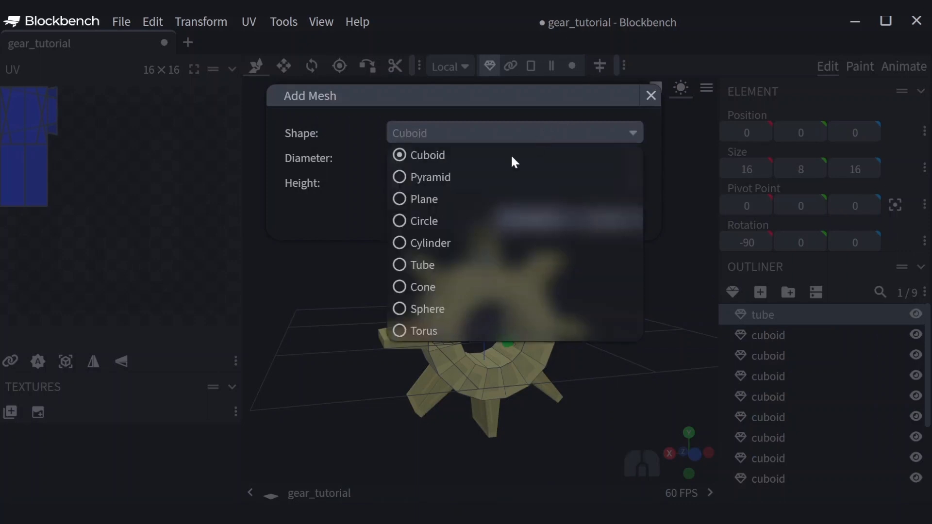
pyautogui.click(430, 267)
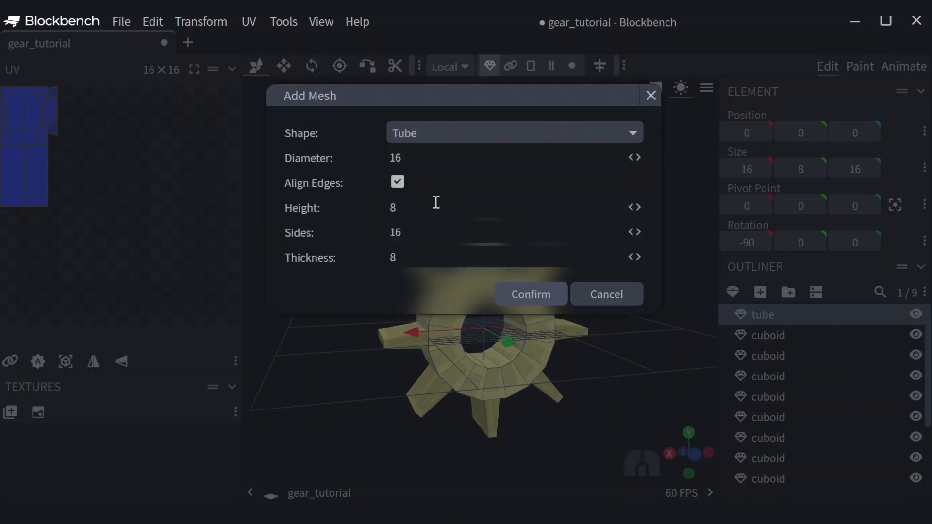
pyautogui.click(422, 254)
pyautogui.click(427, 158)
pyautogui.press('BackSpace')
pyautogui.press('BackSpace')
pyautogui.write('8')
pyautogui.click(527, 296)
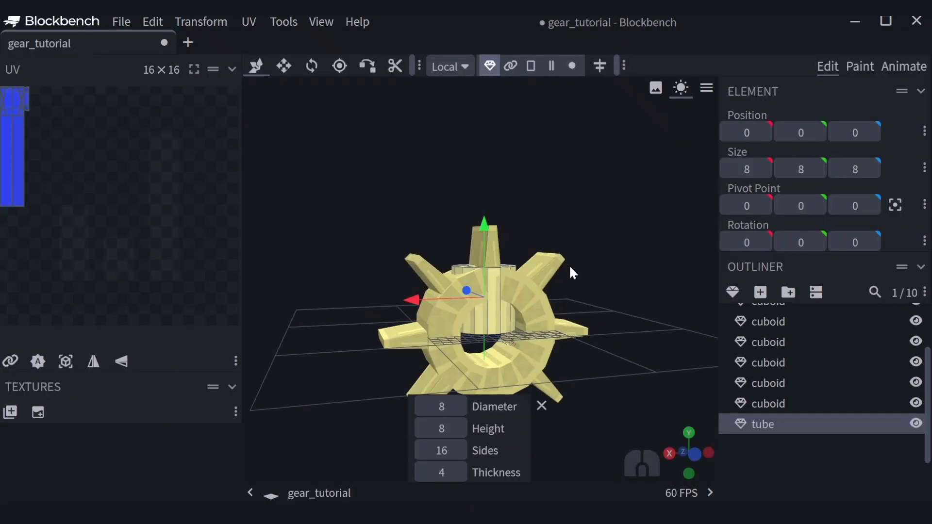
# - Check the new 8-diameter tube against the gear from several sides and delete it
pyautogui.click(283, 66)
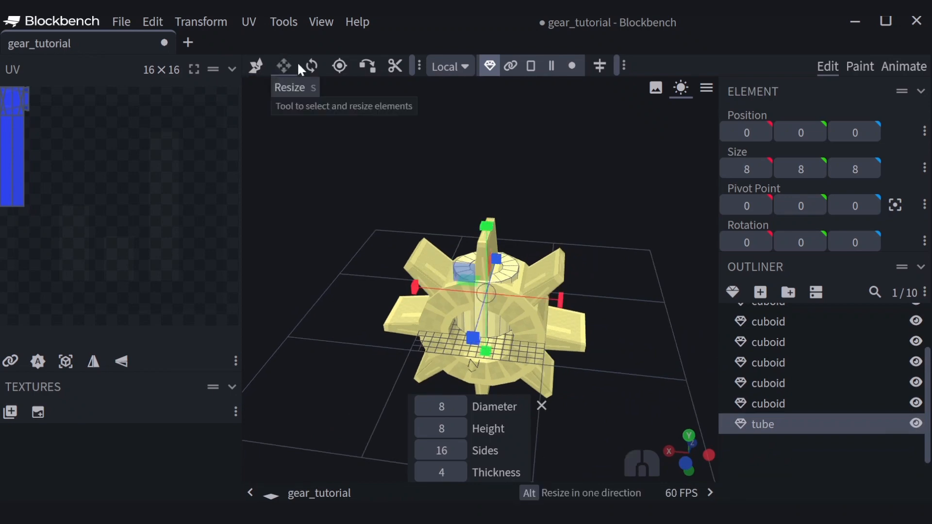
pyautogui.click(312, 66)
pyautogui.moveTo(599, 272); pyautogui.dragTo(485, 275)
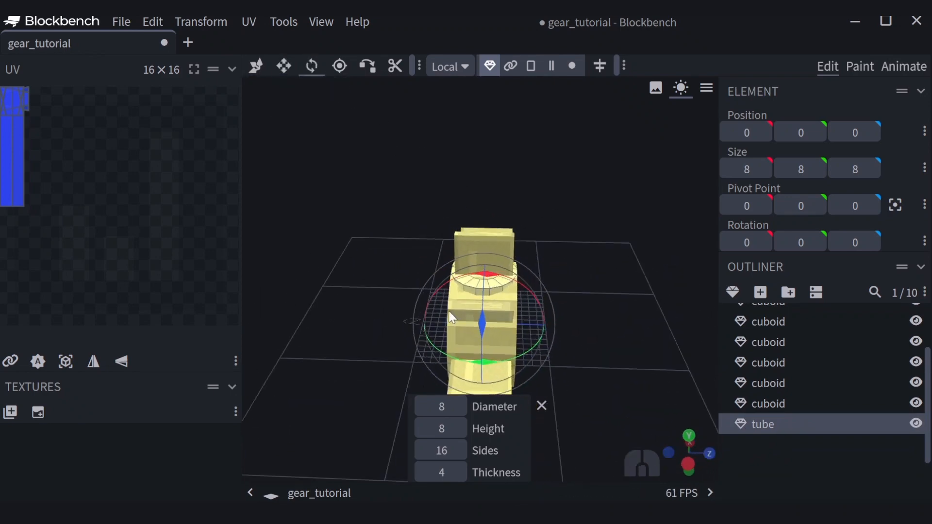
pyautogui.moveTo(637, 216); pyautogui.dragTo(704, 197)
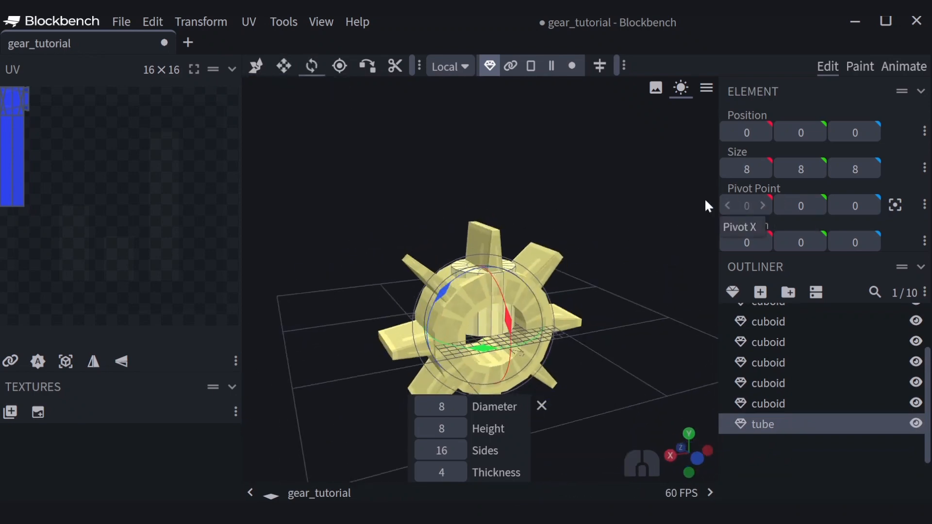
pyautogui.press('Delete')
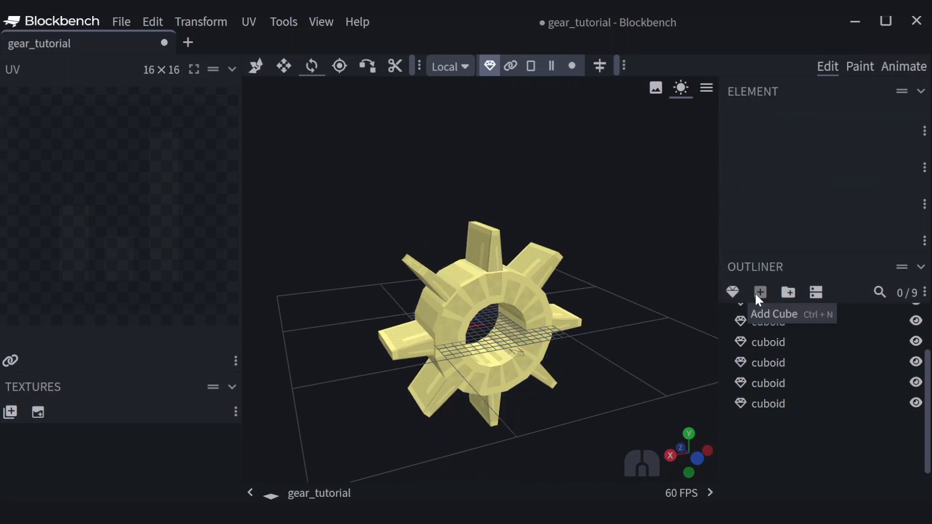
# - Add a tube mesh with diameter 12, height 8, 16 sides and thickness 4
pyautogui.click(732, 292)
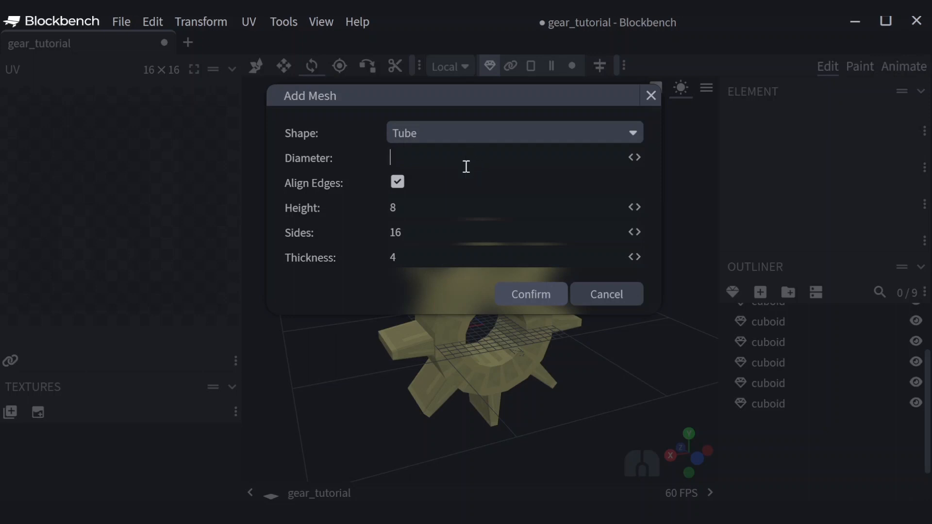
pyautogui.write('12')
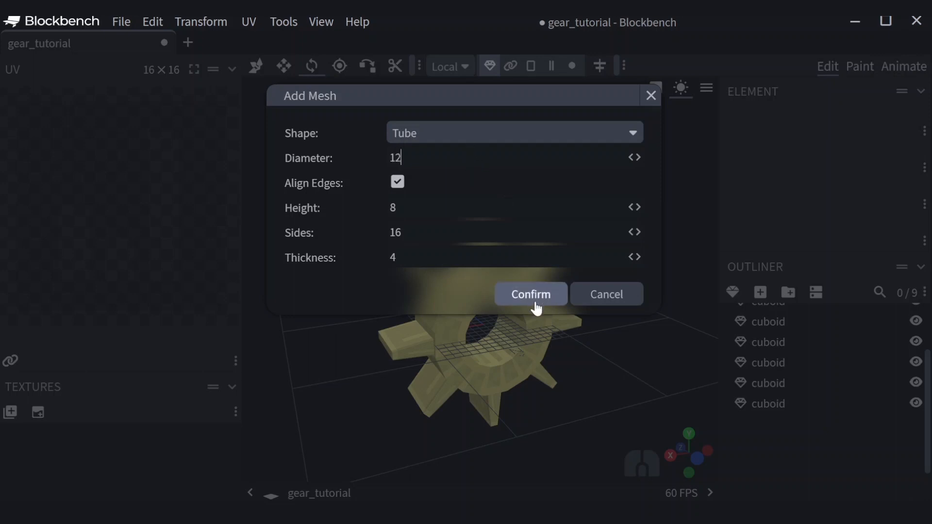
pyautogui.click(534, 300)
# - Rotate the new 12-diameter tube to -90 degrees around the X axis to align it with the gear
pyautogui.moveTo(583, 386); pyautogui.dragTo(550, 321)
pyautogui.moveTo(476, 336); pyautogui.dragTo(483, 475)
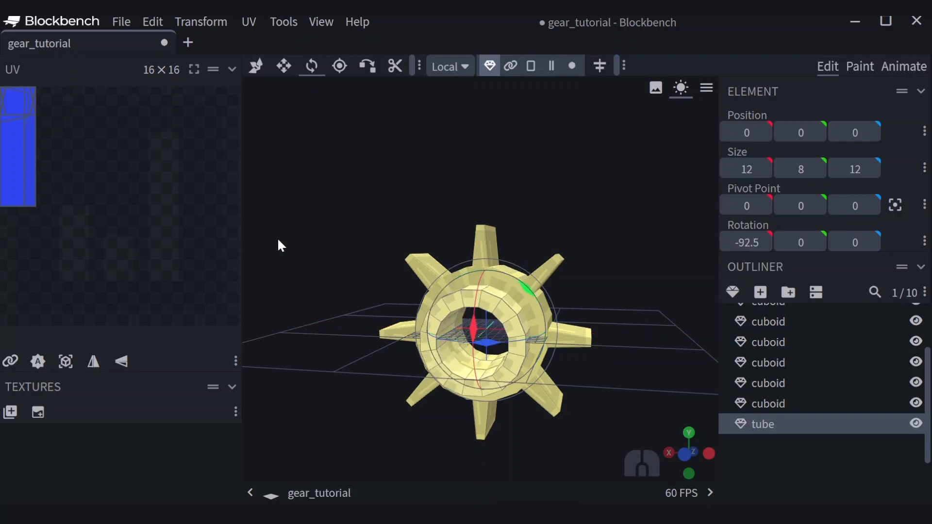
pyautogui.moveTo(467, 328)
pyautogui.mouseDown()
pyautogui.moveTo(468, 339)
pyautogui.moveTo(470, 324)
pyautogui.mouseUp()
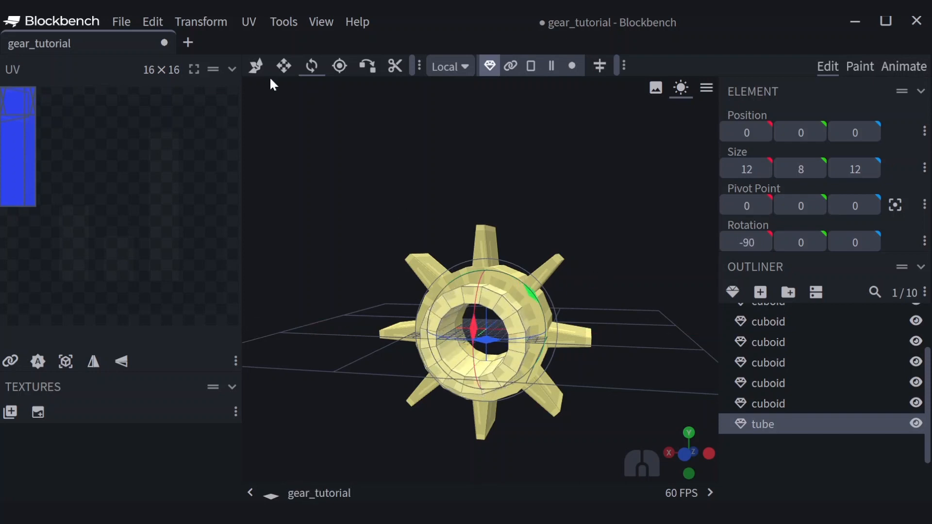
# - Move the new tube along its own axis until it sits centred inside the gear body
pyautogui.click(285, 70)
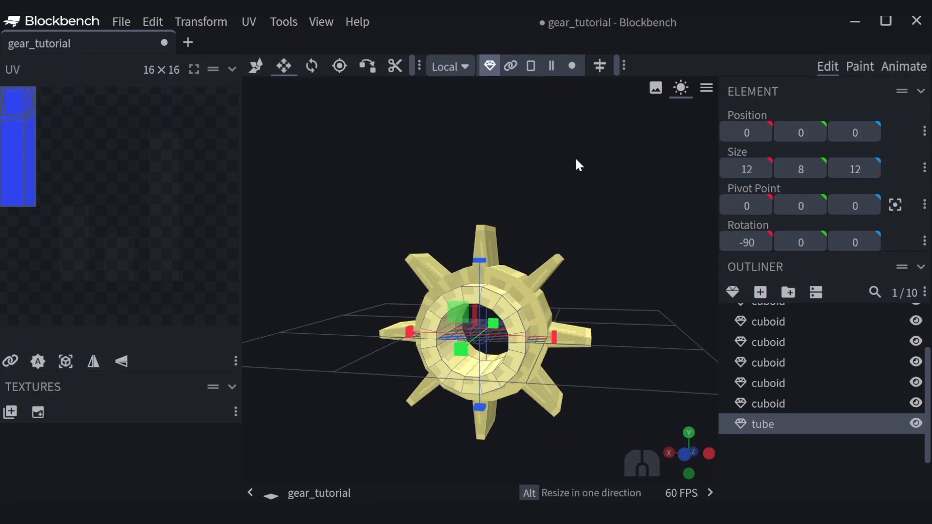
pyautogui.click(256, 66)
pyautogui.moveTo(620, 202); pyautogui.dragTo(502, 230)
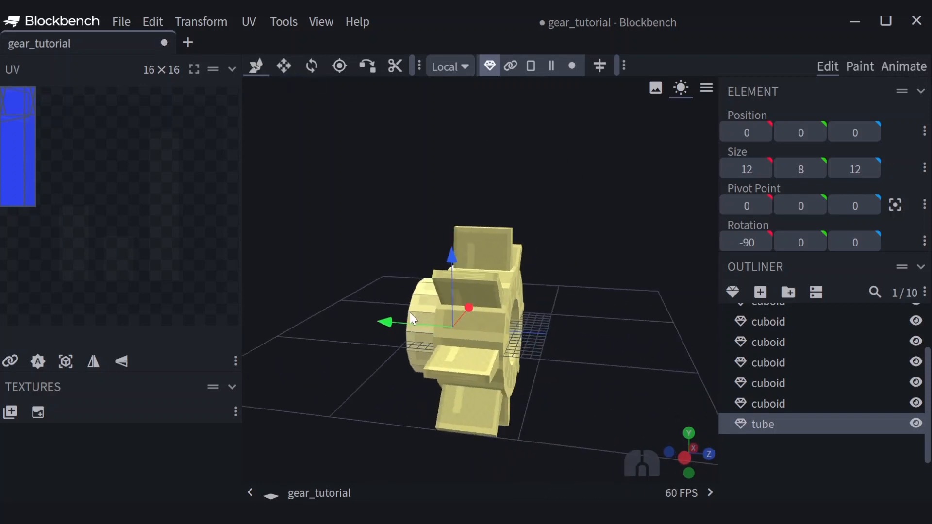
pyautogui.moveTo(385, 316); pyautogui.dragTo(354, 129)
# - Stretch the inner tube along its axis to a height of 9 so it protrudes slightly from the gear
pyautogui.click(284, 66)
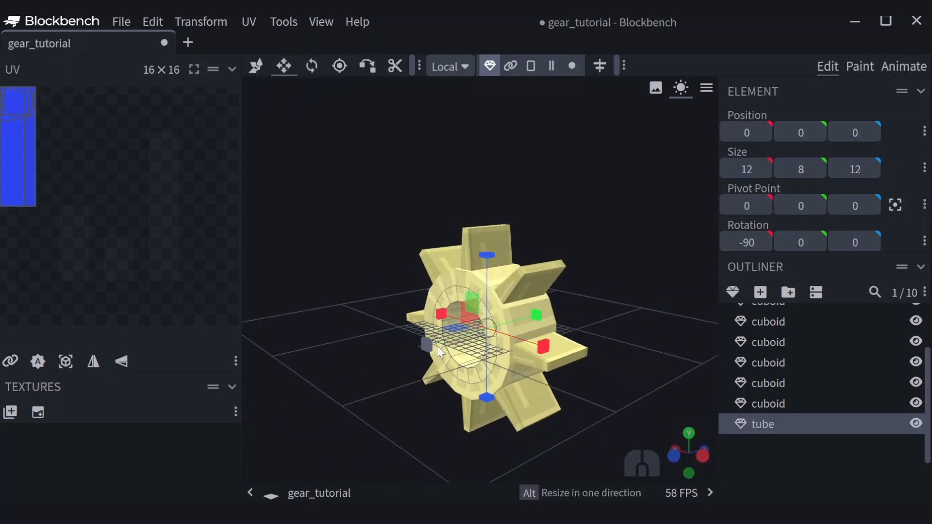
pyautogui.moveTo(427, 341); pyautogui.dragTo(424, 341)
pyautogui.moveTo(516, 267); pyautogui.dragTo(510, 214)
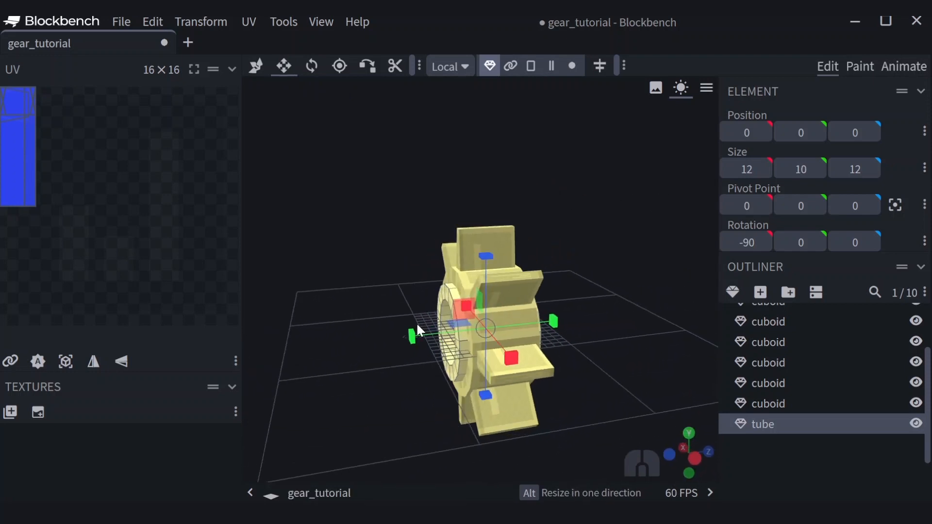
pyautogui.moveTo(412, 334)
pyautogui.mouseDown()
pyautogui.moveTo(418, 344)
pyautogui.moveTo(412, 337)
pyautogui.mouseUp()
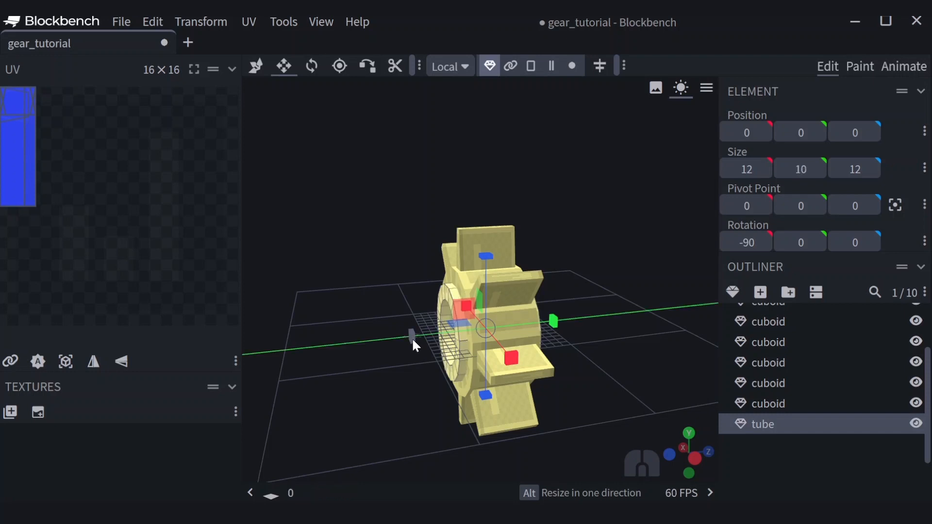
pyautogui.click(782, 169)
pyautogui.moveTo(642, 270); pyautogui.dragTo(642, 206)
# - Merge both tubes and all eight teeth into a single mesh and raise it above the grid
pyautogui.click(805, 381)
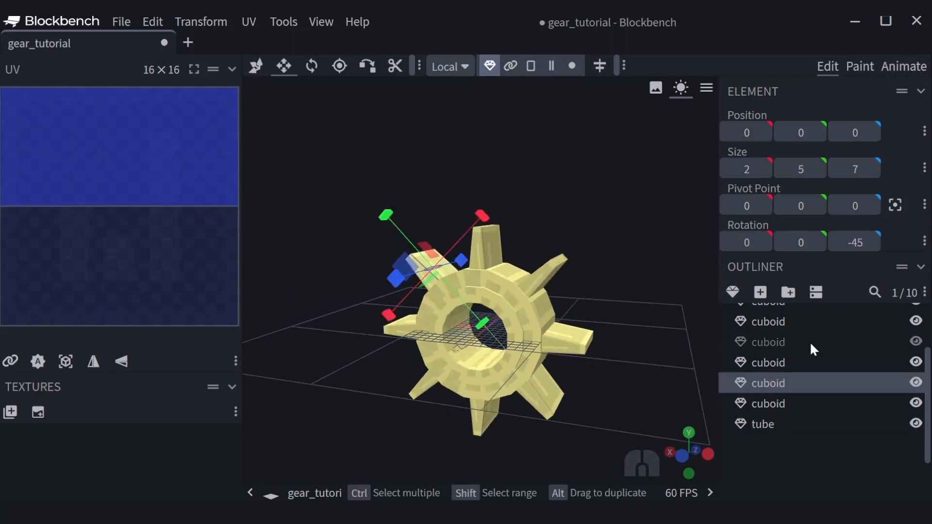
pyautogui.scroll(3, 810, 344)
pyautogui.moveTo(646, 298); pyautogui.dragTo(657, 277)
pyautogui.moveTo(391, 197)
pyautogui.mouseDown()
pyautogui.moveTo(350, 272)
pyautogui.moveTo(342, 213)
pyautogui.moveTo(381, 191)
pyautogui.mouseUp()
pyautogui.click(770, 315)
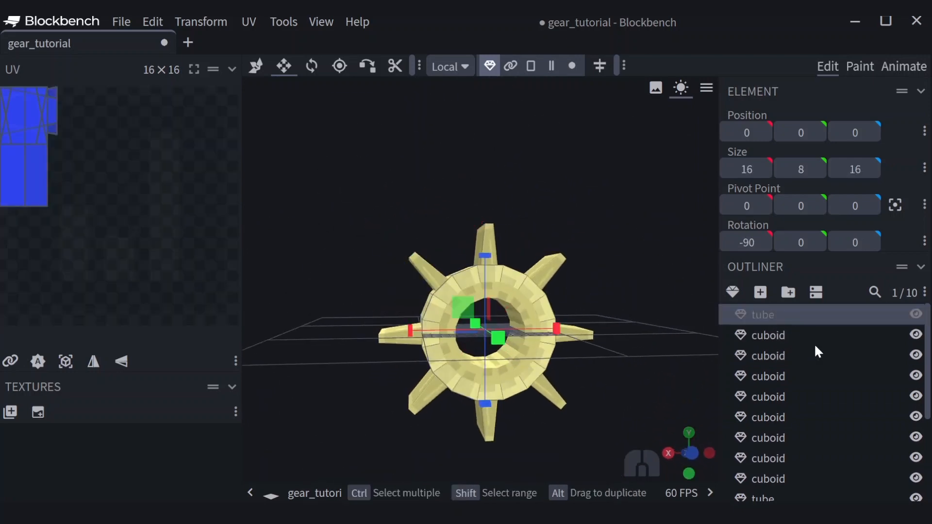
pyautogui.scroll(-5, 806, 388)
pyautogui.keyDown('shift'); pyautogui.click(777, 361); pyautogui.keyUp('shift')
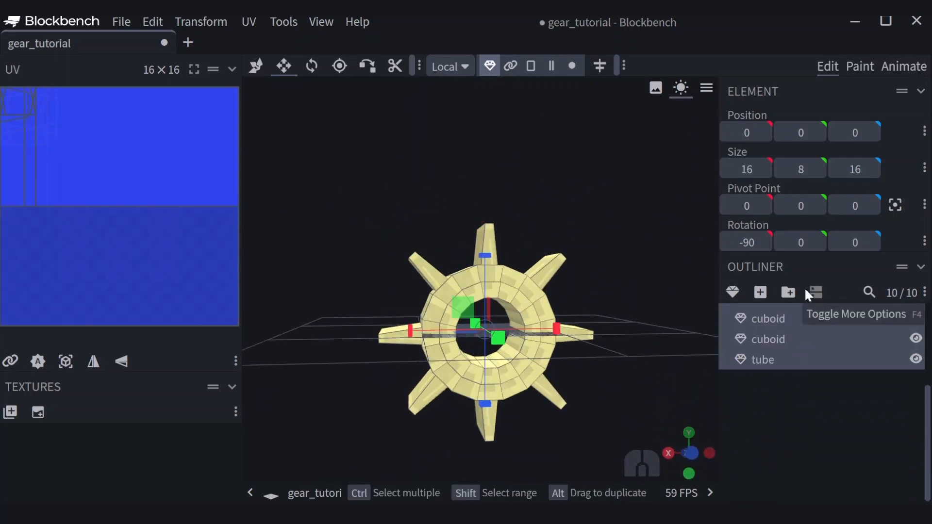
pyautogui.rightClick(784, 331)
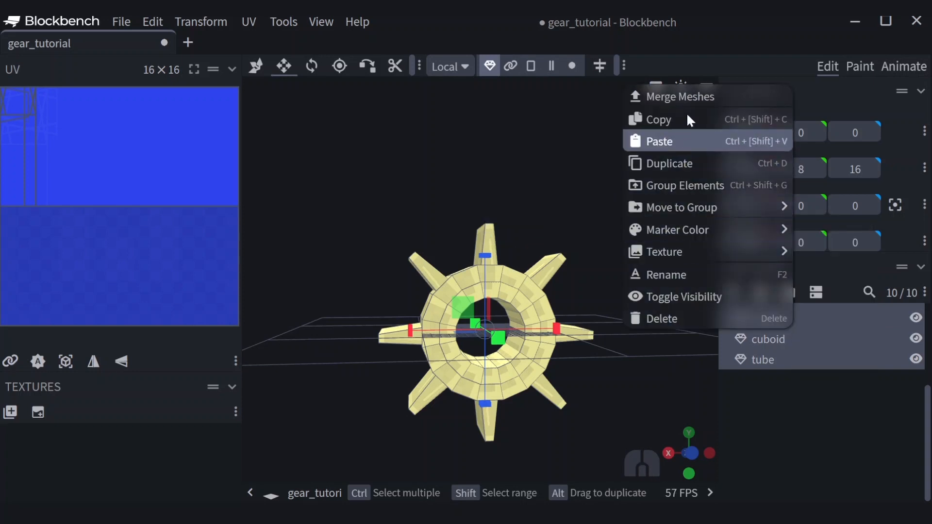
pyautogui.click(692, 97)
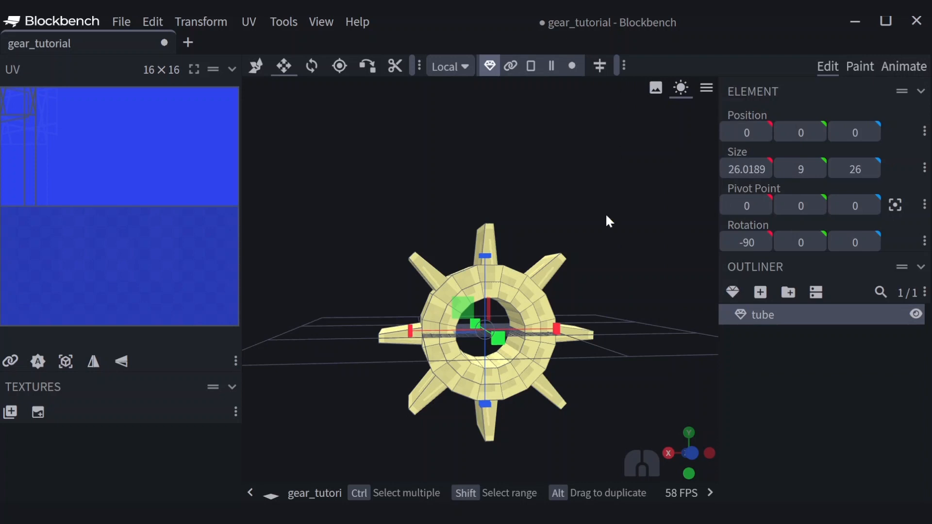
pyautogui.click(257, 65)
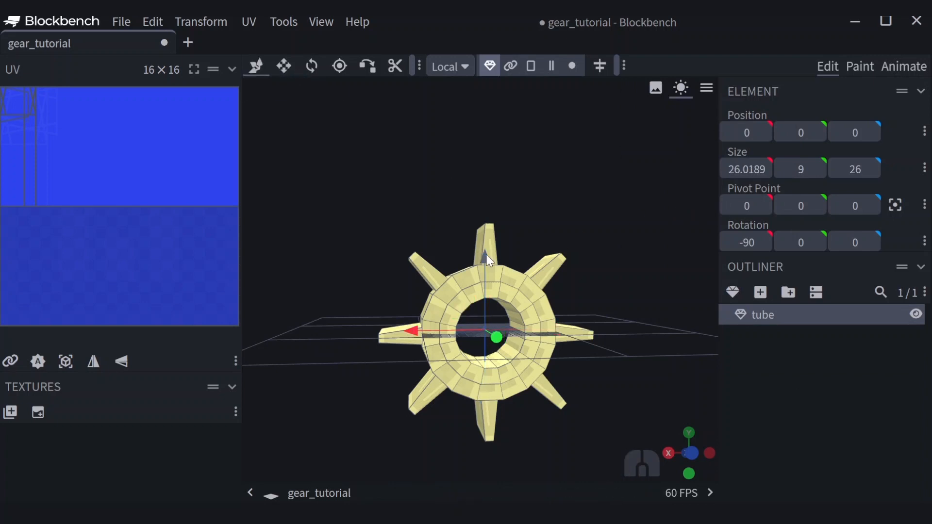
pyautogui.moveTo(487, 255); pyautogui.dragTo(488, 145)
# - Inspect the merged gear's UV layout by selecting one of its large UV faces and a corner vertex
pyautogui.click(122, 181)
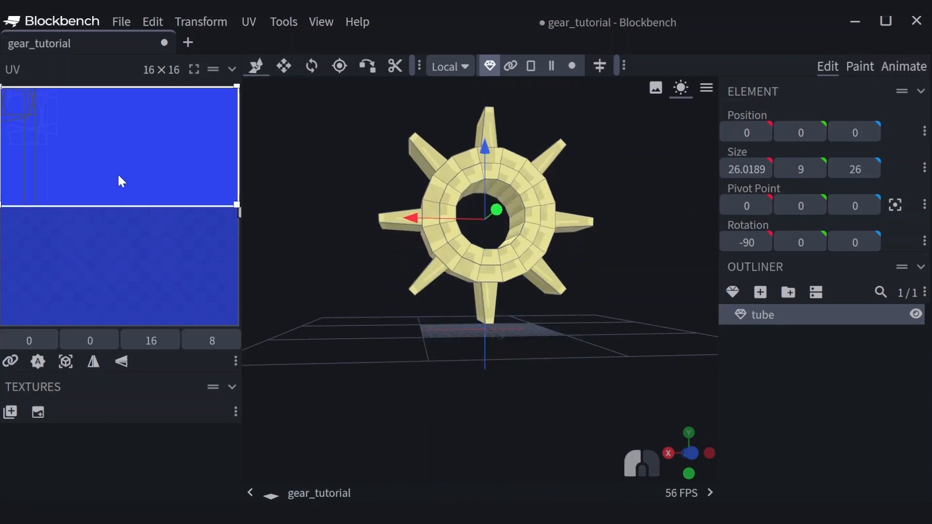
pyautogui.click(234, 204)
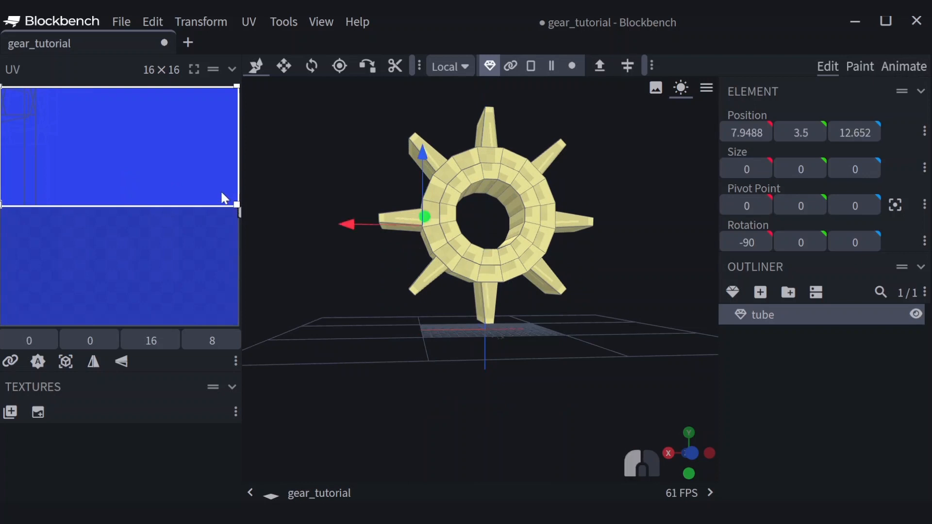
pyautogui.moveTo(193, 165)
pyautogui.mouseDown()
pyautogui.moveTo(182, 239)
pyautogui.moveTo(179, 159)
pyautogui.mouseUp()
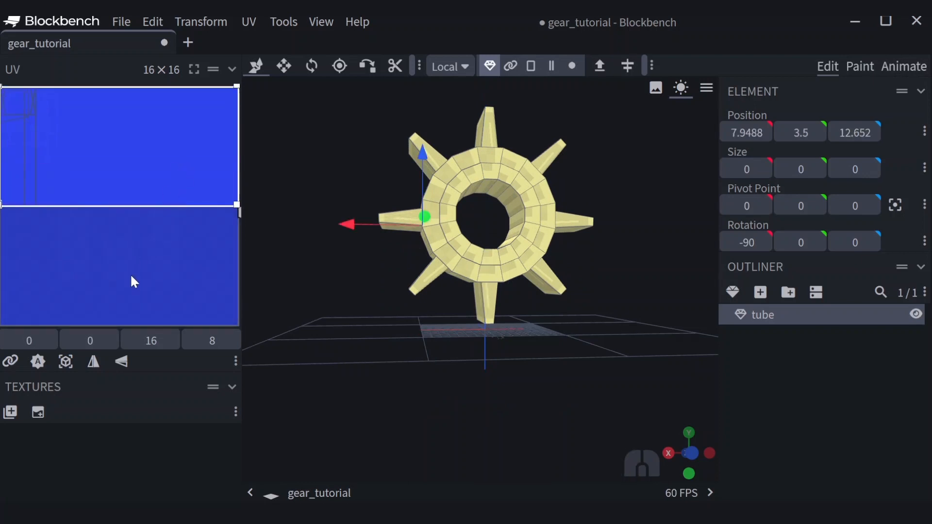
pyautogui.click(332, 370)
pyautogui.moveTo(474, 408); pyautogui.dragTo(304, 410)
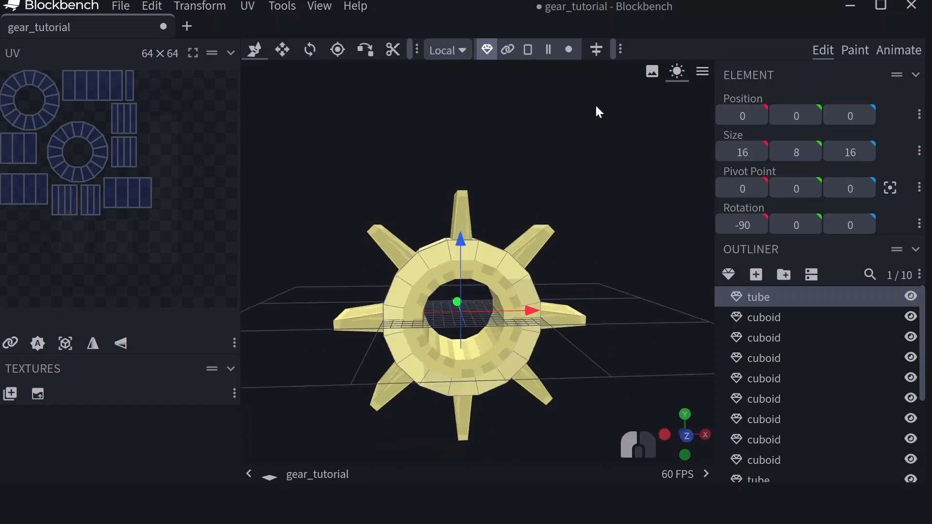
# - Switch to the browser and examine the Bing image results for copper gear as texturing reference
pyautogui.moveTo(597, 111); pyautogui.dragTo(493, 324)
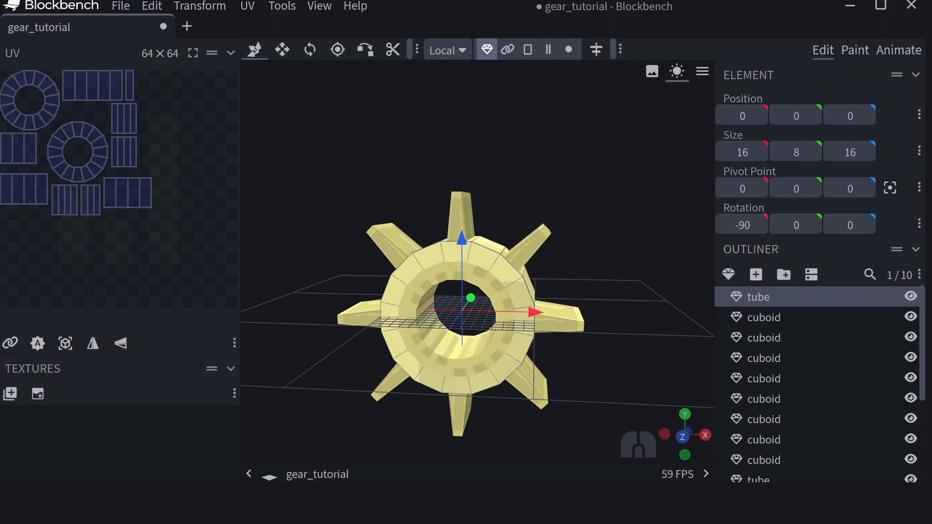
pyautogui.hotkey('alt', 'Tab')
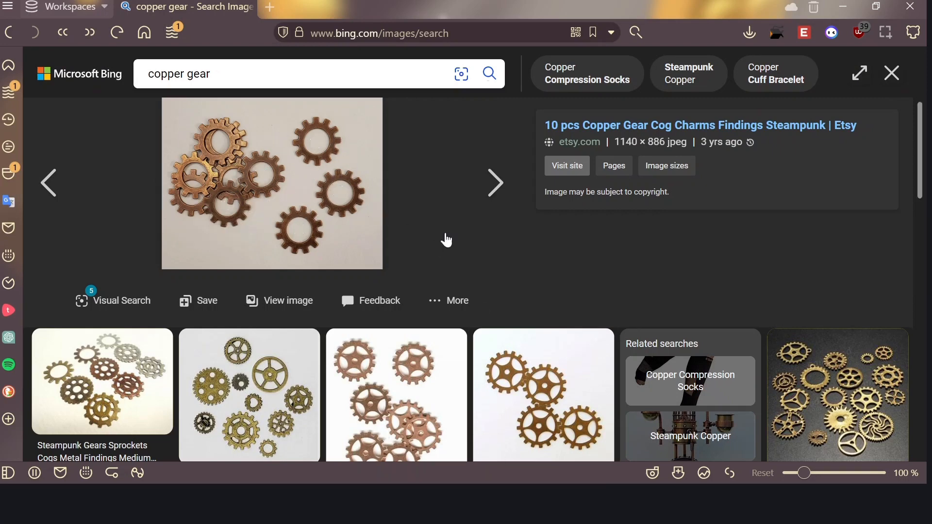
pyautogui.scroll(-3, 830, 340)
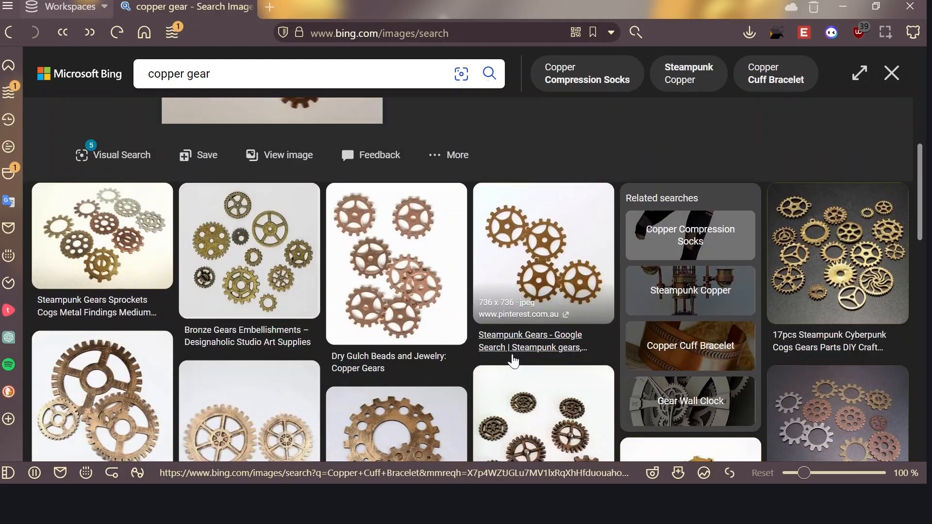
pyautogui.scroll(2, 348, 206)
pyautogui.scroll(2, 348, 206)
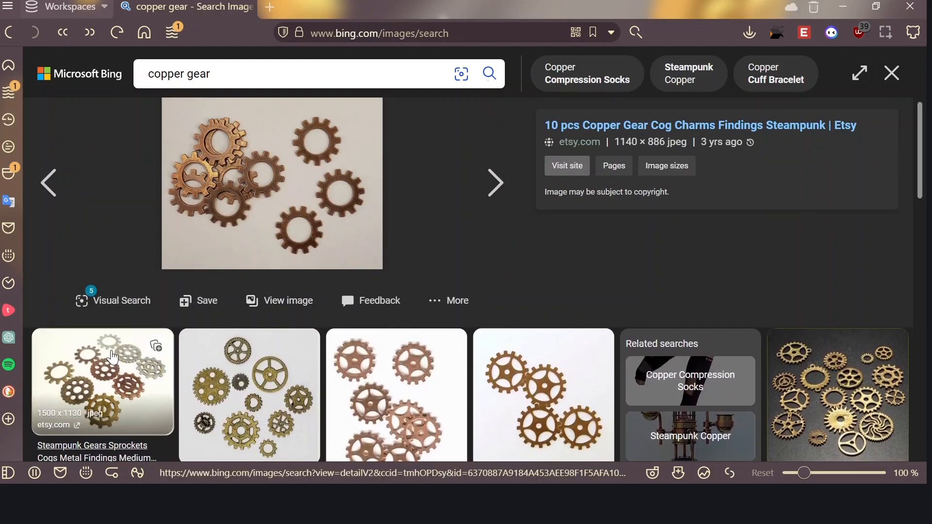
pyautogui.click(153, 359)
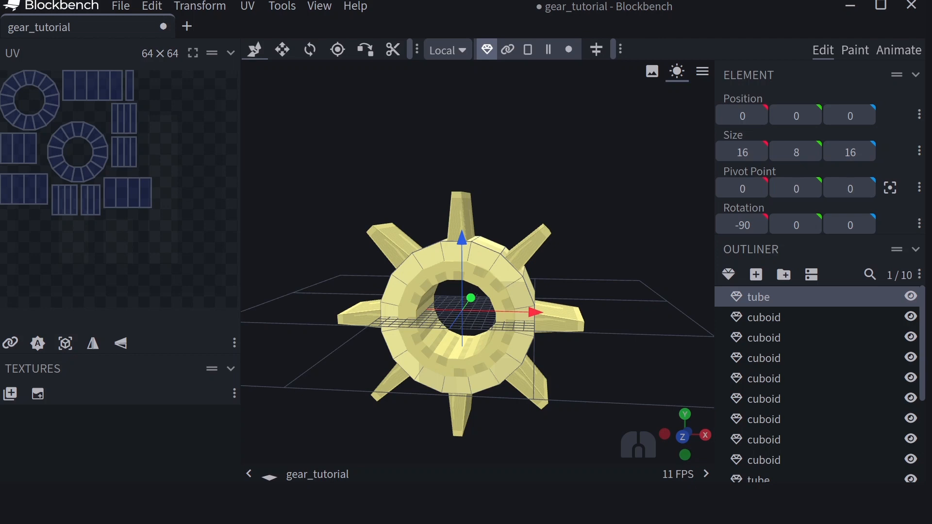
# - Switch back to Blockbench, select both tubes and all eight tooth cuboids, and merge them into one mesh
pyautogui.moveTo(621, 253); pyautogui.dragTo(645, 242)
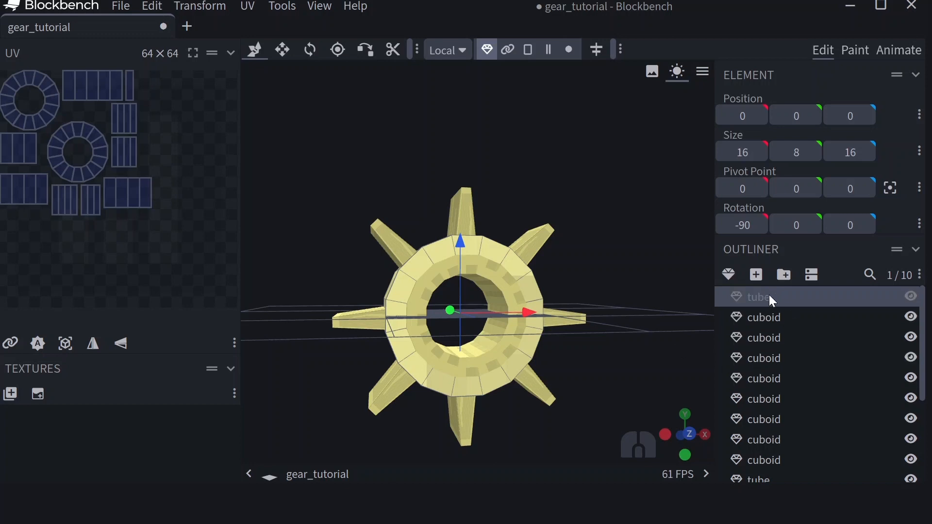
pyautogui.keyDown('shift'); pyautogui.click(780, 316); pyautogui.keyUp('shift')
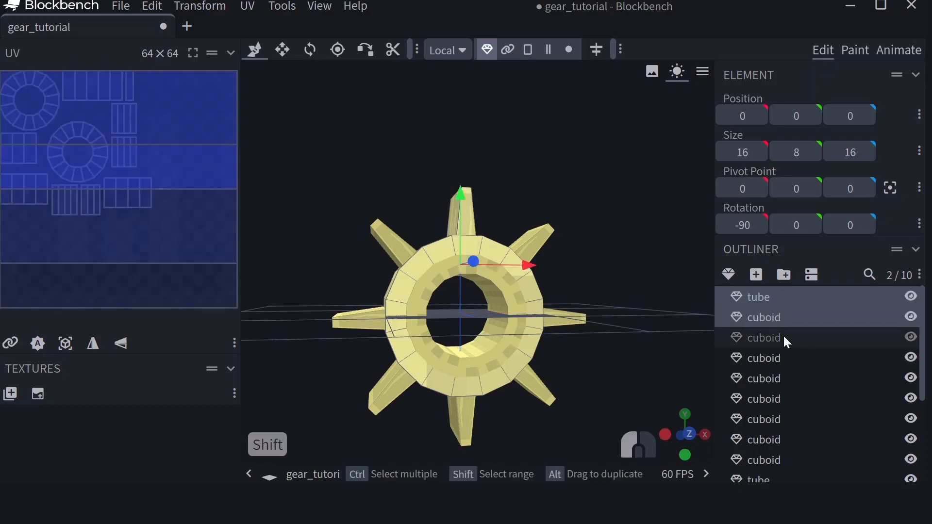
pyautogui.keyDown('shift'); pyautogui.click(783, 336); pyautogui.keyUp('shift')
pyautogui.keyDown('shift'); pyautogui.click(780, 444); pyautogui.keyUp('shift')
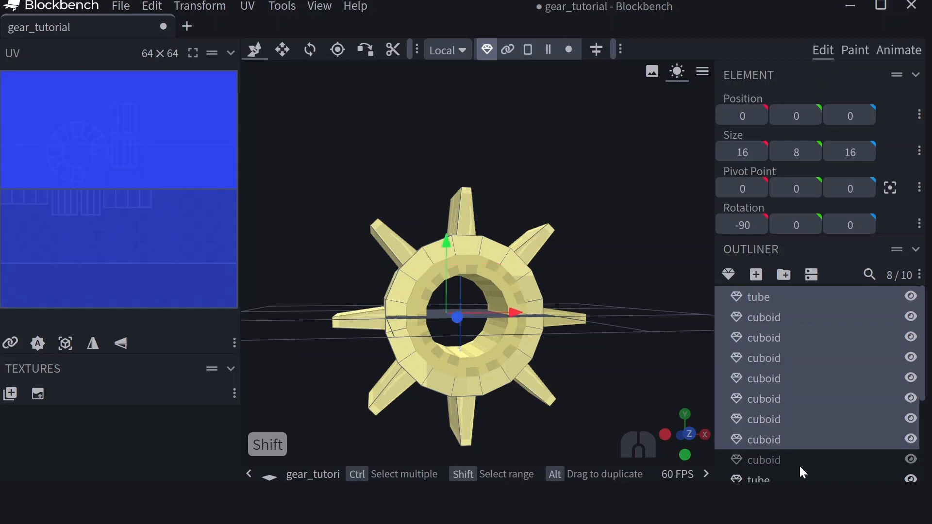
pyautogui.scroll(-3, 818, 374)
pyautogui.keyDown('shift'); pyautogui.click(774, 343); pyautogui.keyUp('shift')
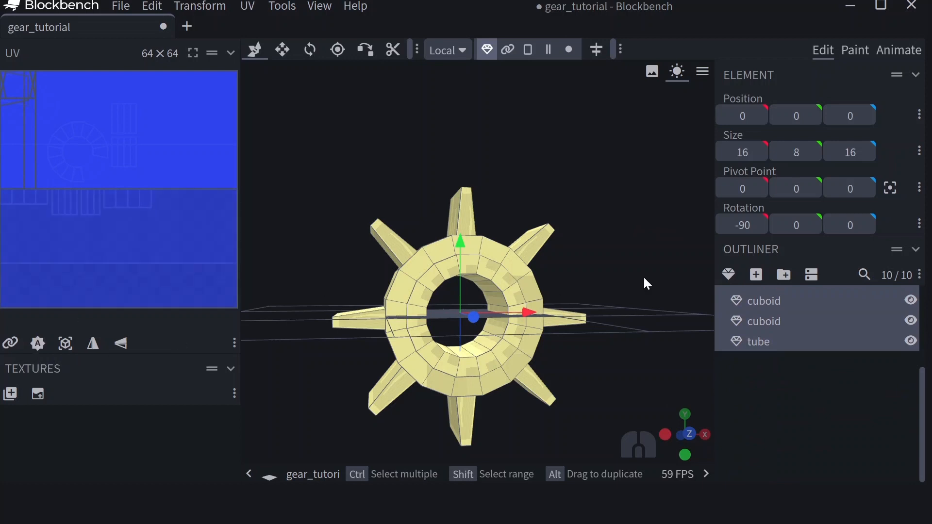
pyautogui.rightClick(820, 318)
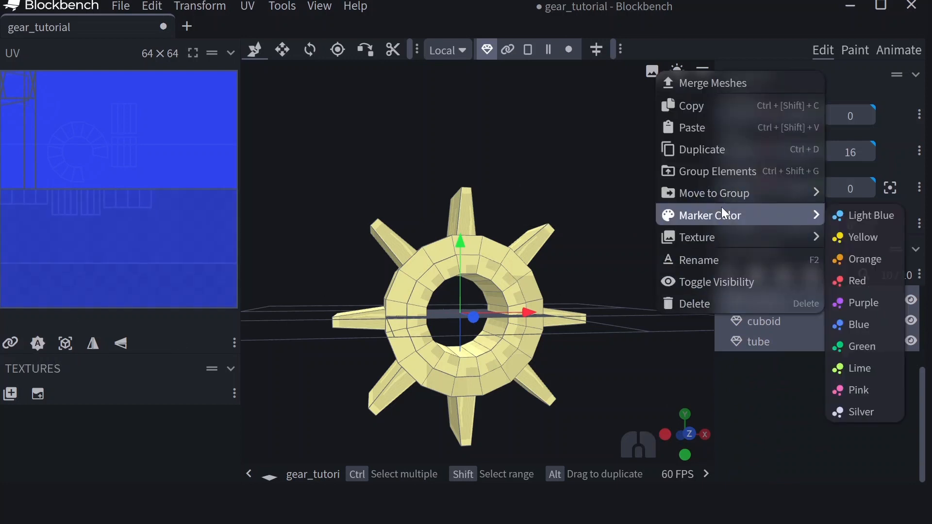
pyautogui.click(719, 86)
# - Test-move the merged gear along the X axis and undo the move
pyautogui.moveTo(657, 272); pyautogui.dragTo(645, 296)
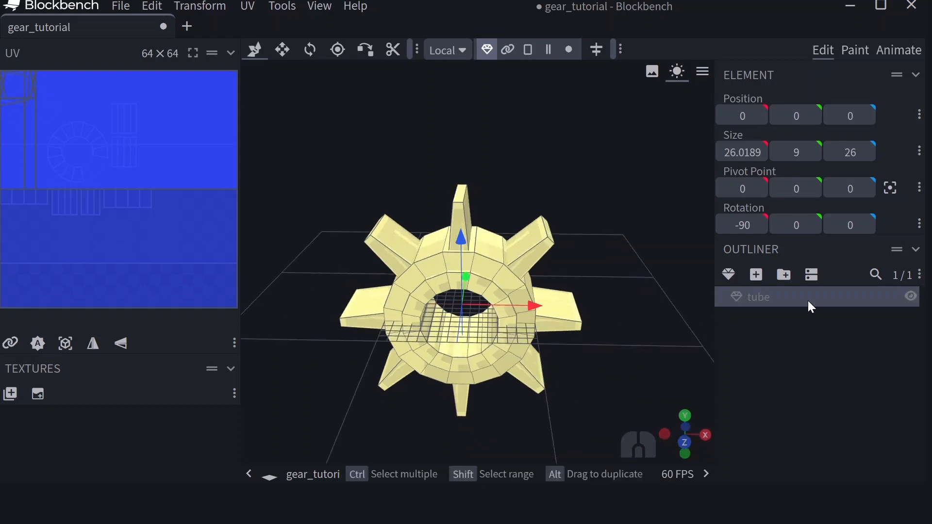
pyautogui.moveTo(524, 300); pyautogui.dragTo(586, 314)
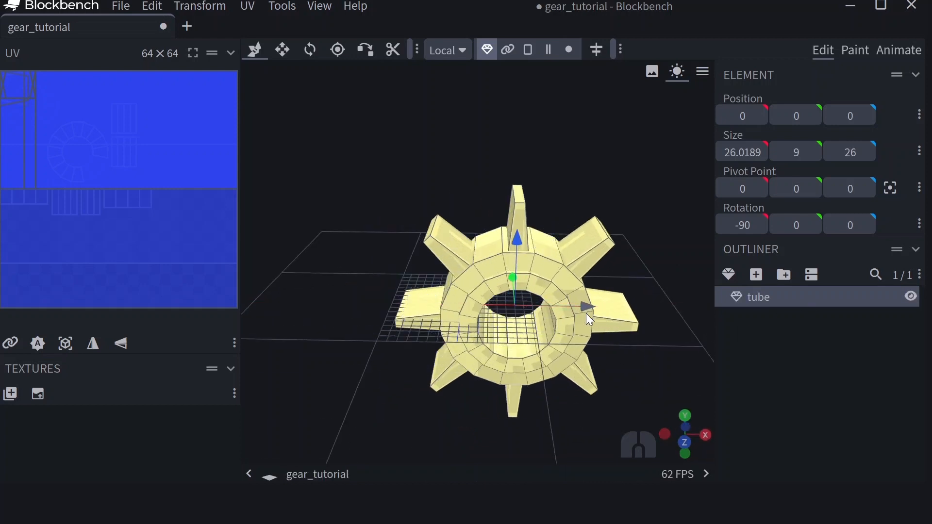
pyautogui.hotkey('ctrl', 'z')
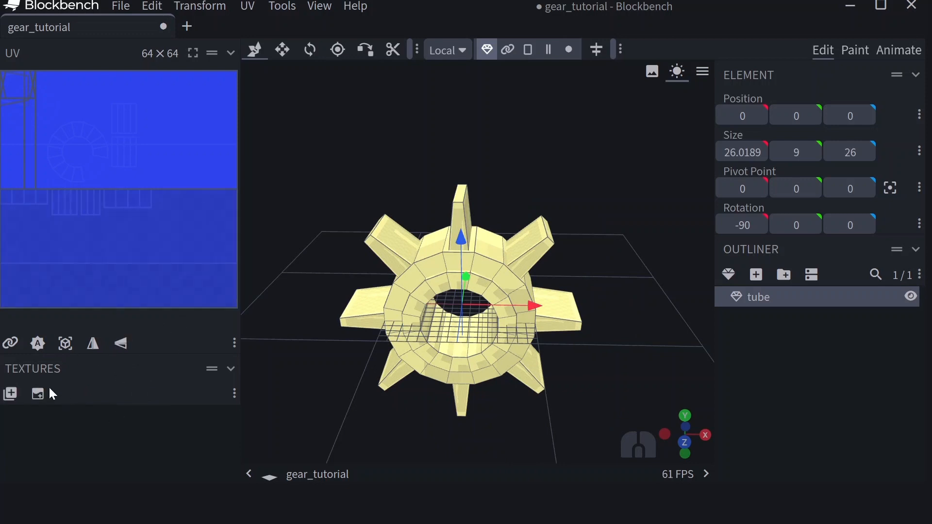
# - Start creating a texture and name it gear_texture
pyautogui.click(37, 394)
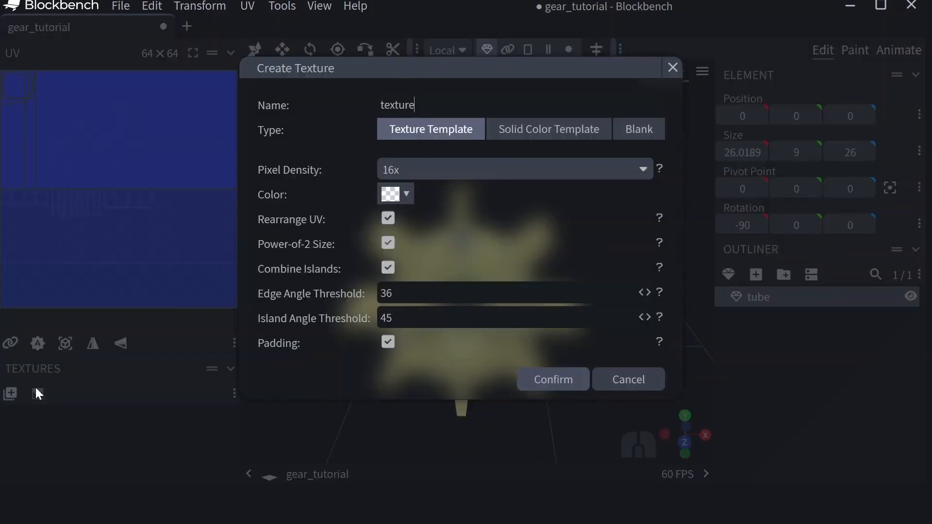
pyautogui.doubleClick(445, 105)
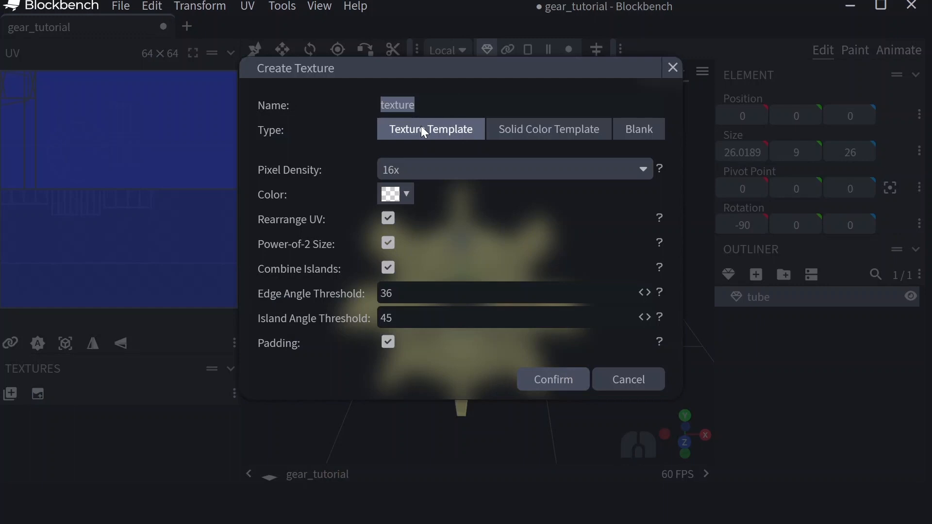
pyautogui.write('gear')
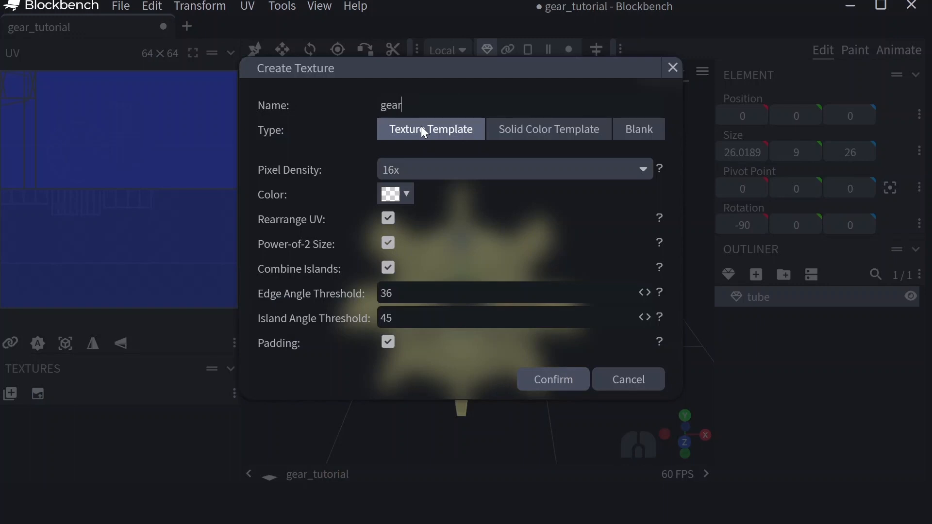
pyautogui.write('_texture')
pyautogui.click(544, 127)
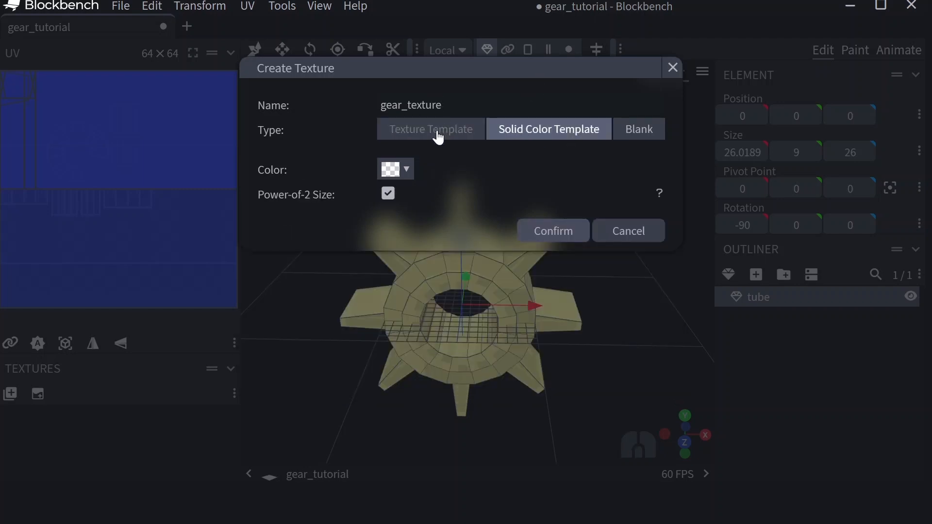
pyautogui.click(411, 170)
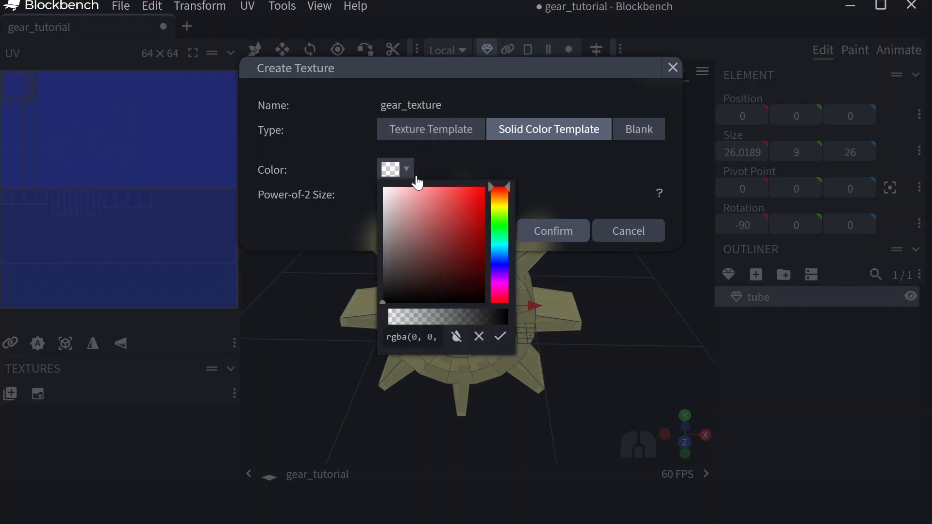
pyautogui.tripleClick(416, 340)
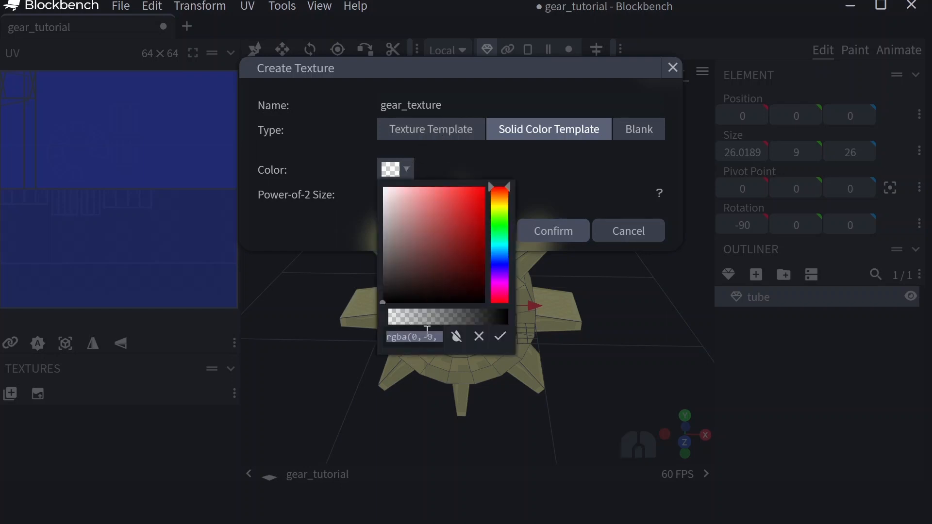
pyautogui.click(592, 181)
pyautogui.click(396, 169)
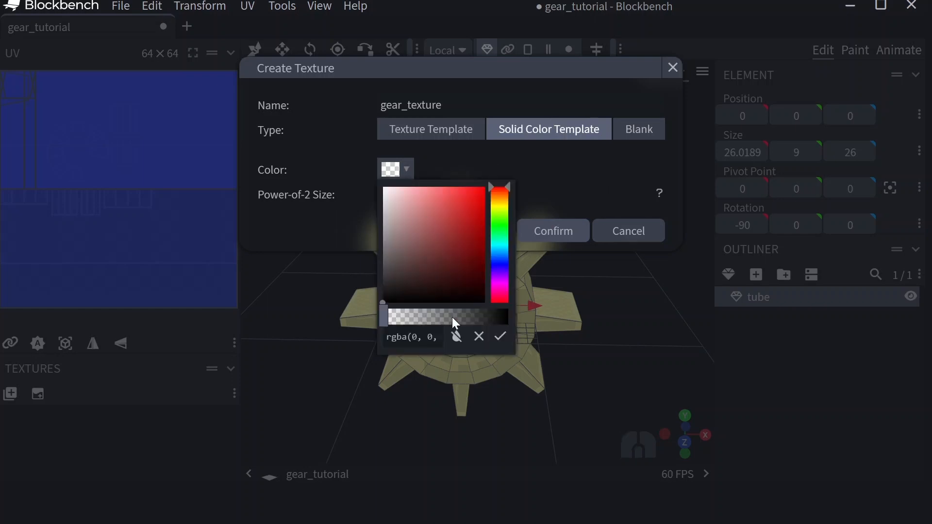
pyautogui.click(625, 164)
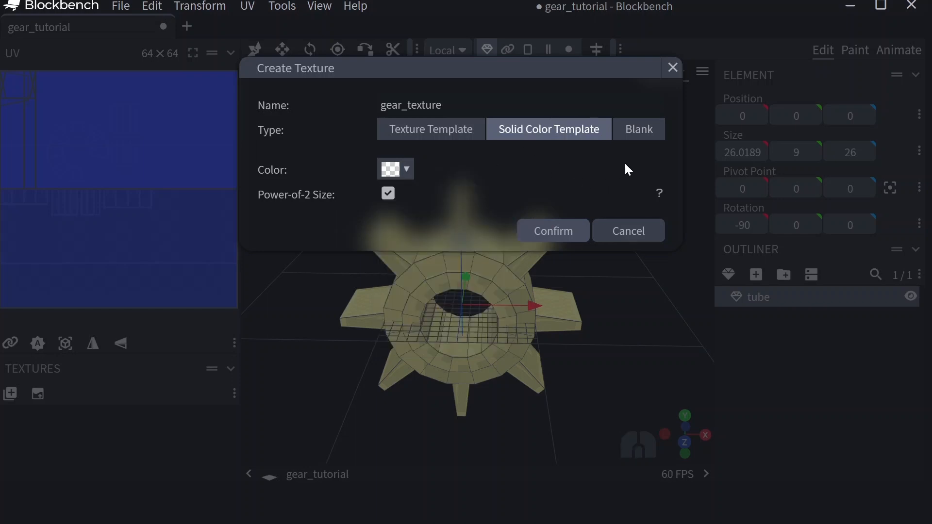
# - Create the texture as a Texture Template at 16x pixel density with Rearrange UV, Power-of-2 Size, Combine Islands and Padding enabled
pyautogui.click(432, 130)
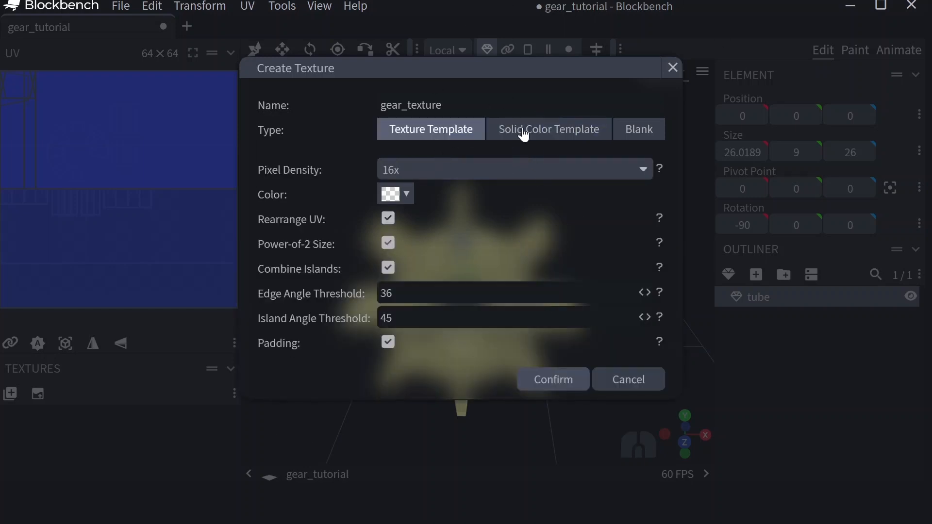
pyautogui.click(475, 165)
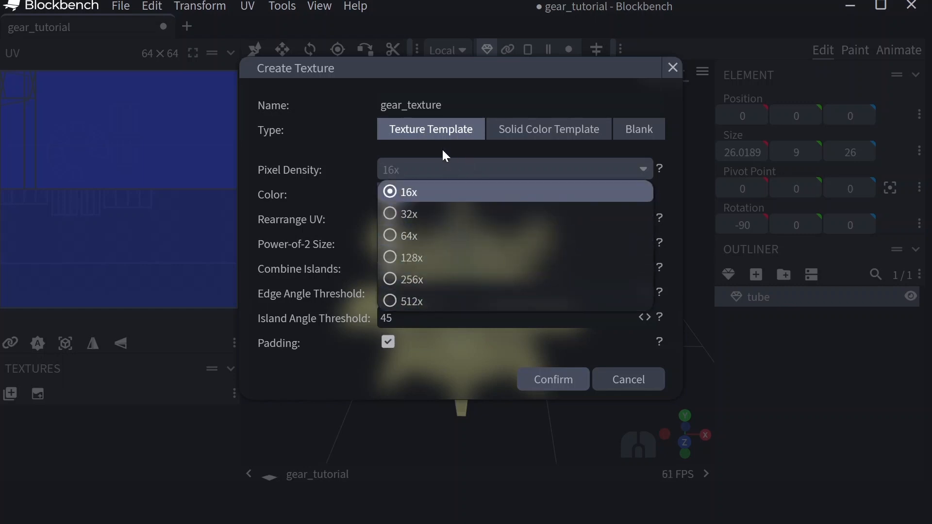
pyautogui.click(418, 171)
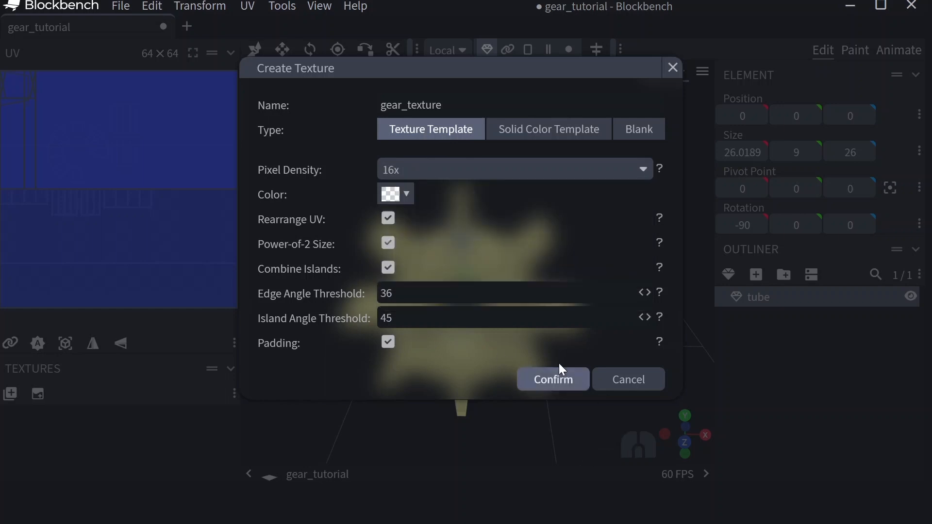
pyautogui.click(563, 380)
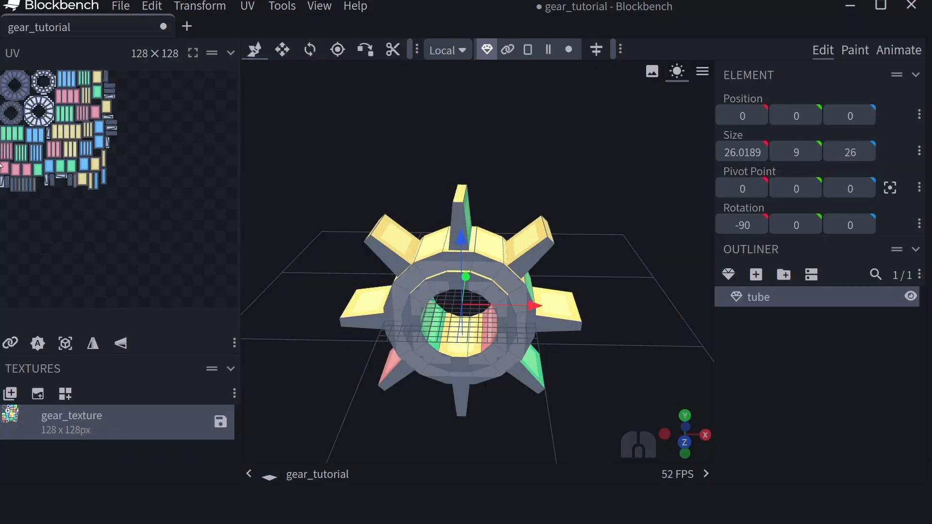
# - Set the project's texture size to 64 by 64
pyautogui.click(155, 61)
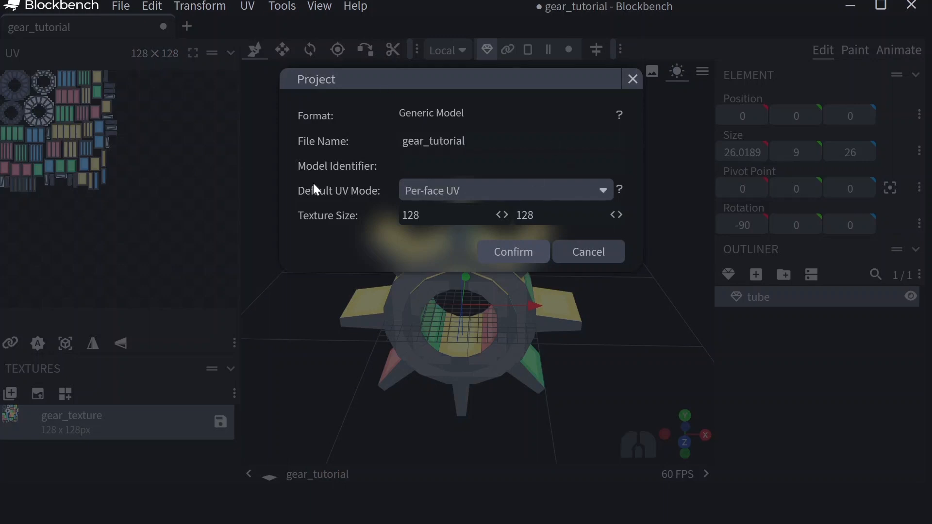
pyautogui.doubleClick(416, 217)
pyautogui.write('64')
pyautogui.click(539, 215)
pyautogui.doubleClick(539, 215)
pyautogui.write('64')
pyautogui.click(539, 252)
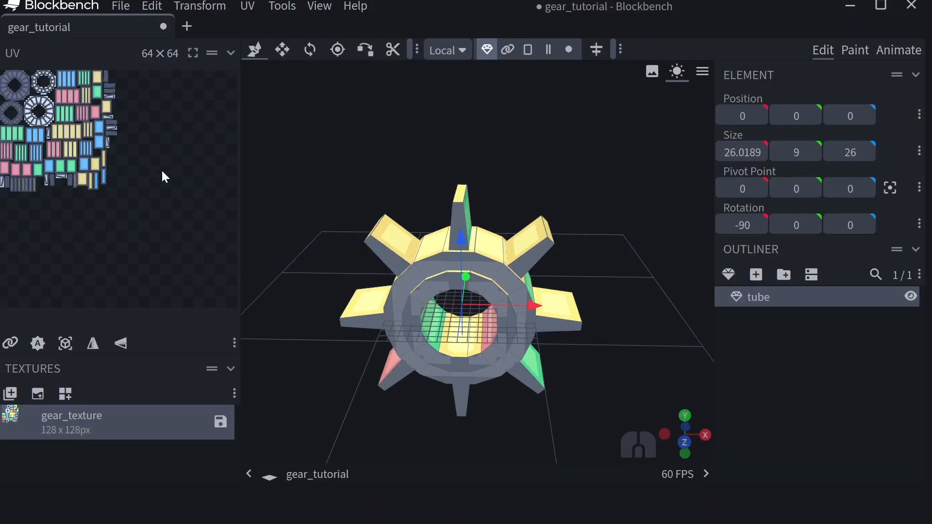
# - Set the project's texture size to 32 by 32
pyautogui.click(156, 53)
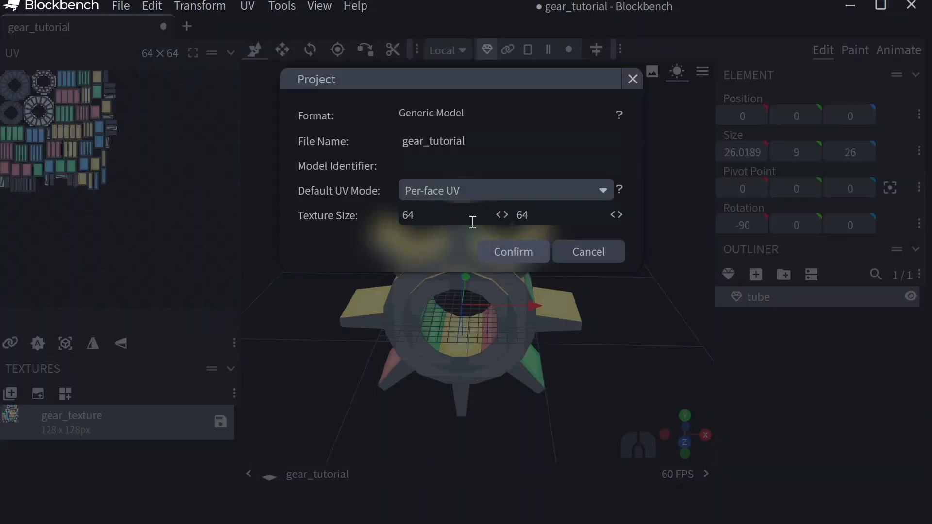
pyautogui.doubleClick(472, 220)
pyautogui.write('32')
pyautogui.doubleClick(523, 214)
pyautogui.write('32')
pyautogui.click(492, 253)
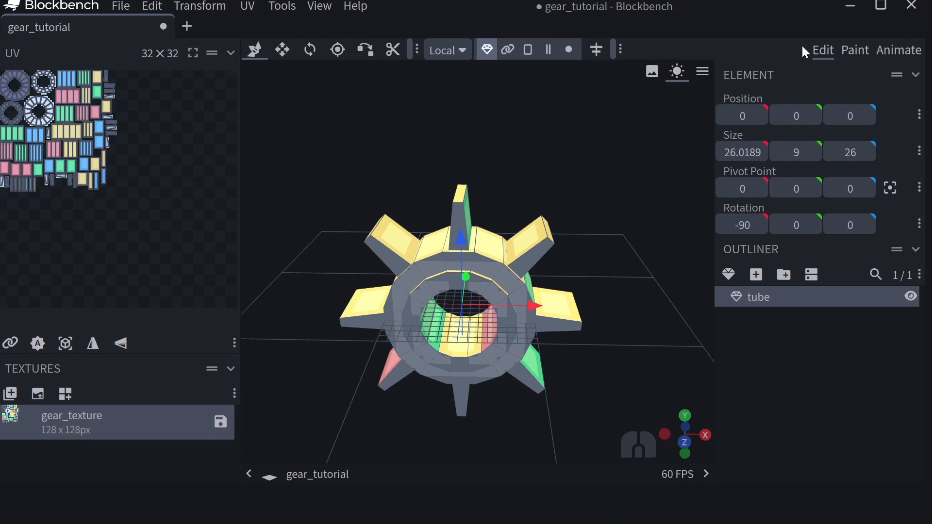
# - Switch to painting and fill the whole gear_texture with the copper orange #de8950
pyautogui.click(853, 55)
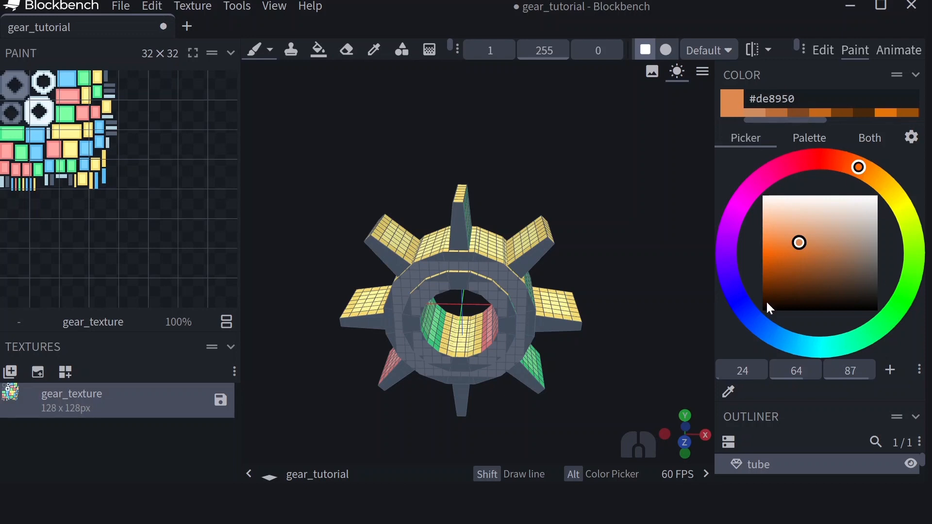
pyautogui.click(318, 51)
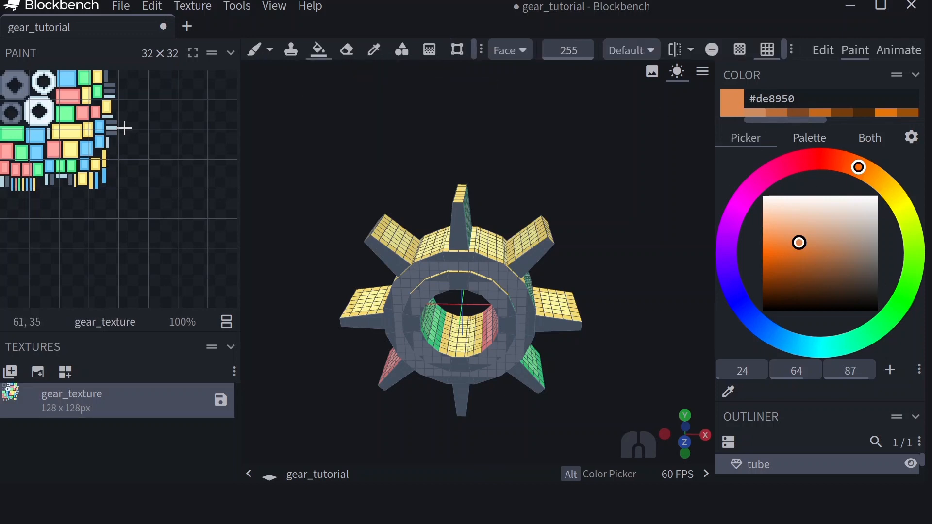
pyautogui.click(131, 189)
# - Pick the yellow #decd50 and fill the inner tube's front ring and the bore's inside faces with it
pyautogui.moveTo(631, 145)
pyautogui.mouseDown()
pyautogui.moveTo(618, 99)
pyautogui.moveTo(649, 110)
pyautogui.moveTo(581, 188)
pyautogui.moveTo(491, 183)
pyautogui.moveTo(601, 177)
pyautogui.moveTo(601, 202)
pyautogui.mouseUp()
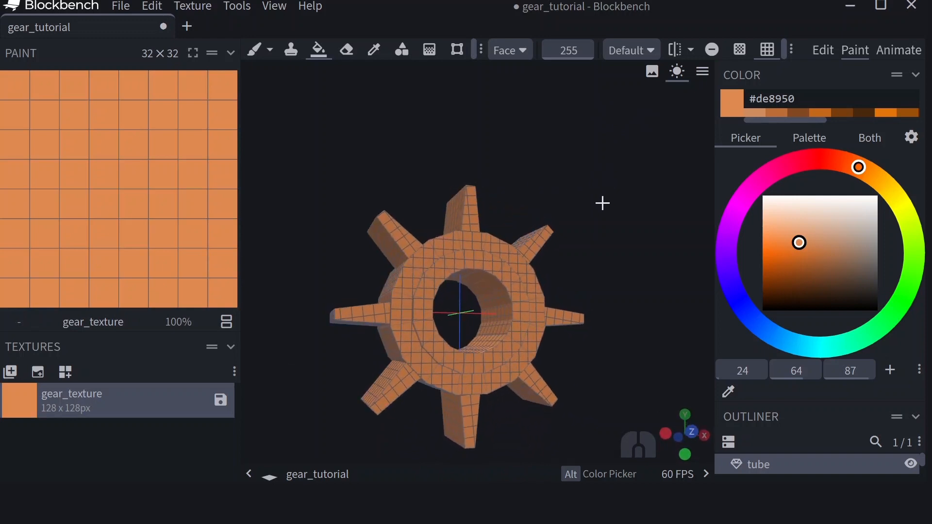
pyautogui.click(897, 203)
pyautogui.click(895, 197)
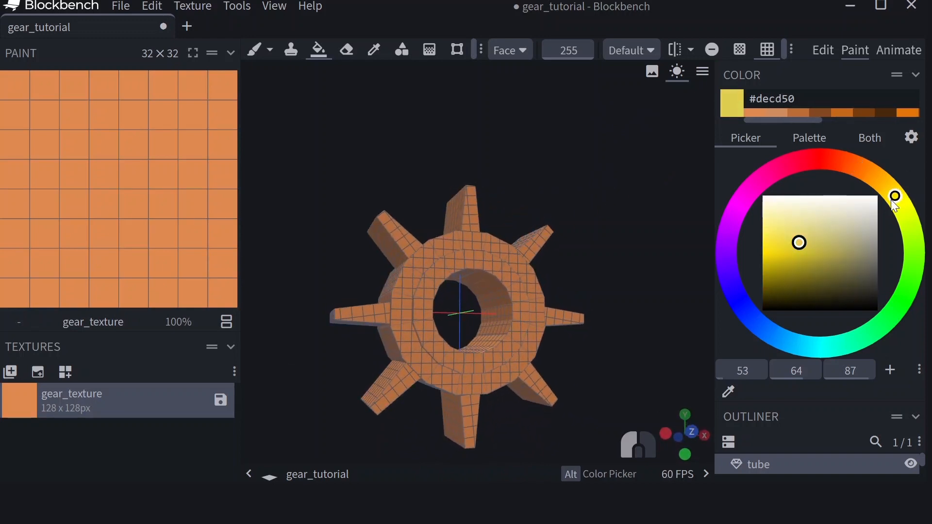
pyautogui.moveTo(488, 254)
pyautogui.mouseDown()
pyautogui.moveTo(461, 257)
pyautogui.moveTo(430, 286)
pyautogui.moveTo(432, 346)
pyautogui.moveTo(468, 368)
pyautogui.moveTo(507, 347)
pyautogui.moveTo(515, 309)
pyautogui.moveTo(499, 273)
pyautogui.moveTo(525, 321)
pyautogui.moveTo(500, 318)
pyautogui.moveTo(491, 298)
pyautogui.moveTo(452, 272)
pyautogui.mouseUp()
pyautogui.click(511, 278)
pyautogui.moveTo(592, 199); pyautogui.dragTo(503, 179)
pyautogui.moveTo(437, 281); pyautogui.dragTo(427, 335)
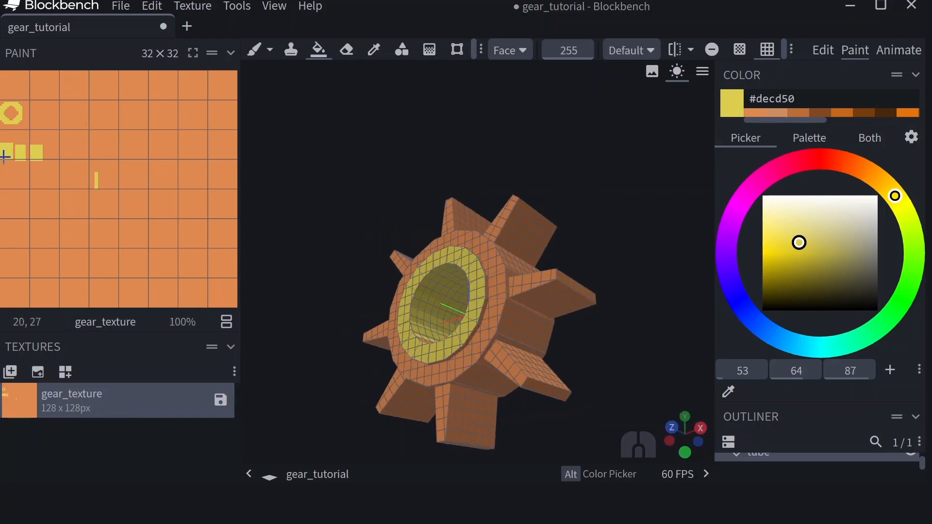
# - Fill the remaining bore faces and the inner tube's ring on the gear's opposite side with yellow
pyautogui.scroll(1, 443, 336)
pyautogui.scroll(2, 443, 336)
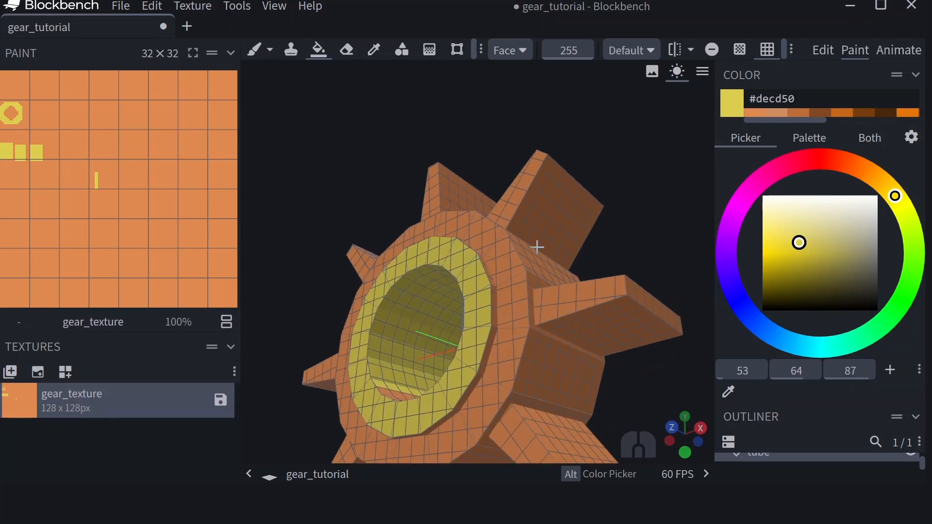
pyautogui.moveTo(574, 140)
pyautogui.mouseDown()
pyautogui.moveTo(651, 156)
pyautogui.moveTo(645, 259)
pyautogui.moveTo(578, 262)
pyautogui.moveTo(591, 227)
pyautogui.moveTo(631, 214)
pyautogui.moveTo(661, 188)
pyautogui.moveTo(453, 194)
pyautogui.moveTo(410, 185)
pyautogui.moveTo(404, 173)
pyautogui.mouseUp()
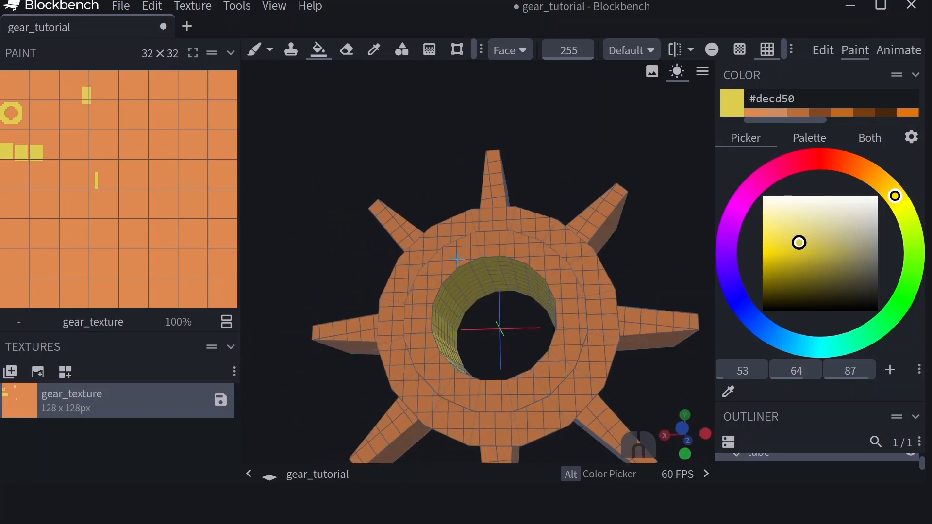
pyautogui.click(429, 274)
pyautogui.moveTo(429, 273)
pyautogui.mouseDown()
pyautogui.moveTo(418, 361)
pyautogui.moveTo(478, 399)
pyautogui.moveTo(557, 365)
pyautogui.moveTo(582, 315)
pyautogui.moveTo(561, 278)
pyautogui.moveTo(515, 242)
pyautogui.moveTo(493, 243)
pyautogui.mouseUp()
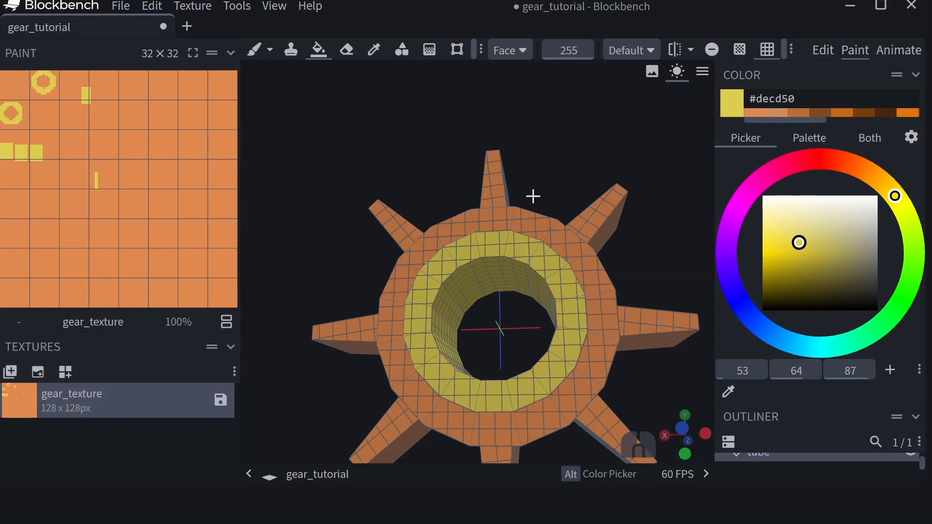
# - Test-fill a face near the inner tube's raised rim and undo the fill
pyautogui.moveTo(597, 149)
pyautogui.mouseDown()
pyautogui.moveTo(461, 161)
pyautogui.moveTo(499, 183)
pyautogui.moveTo(672, 202)
pyautogui.moveTo(624, 193)
pyautogui.moveTo(584, 269)
pyautogui.mouseUp()
pyautogui.moveTo(510, 305)
pyautogui.mouseDown()
pyautogui.moveTo(427, 323)
pyautogui.moveTo(493, 310)
pyautogui.mouseUp()
pyautogui.hotkey('ctrl', 'z')
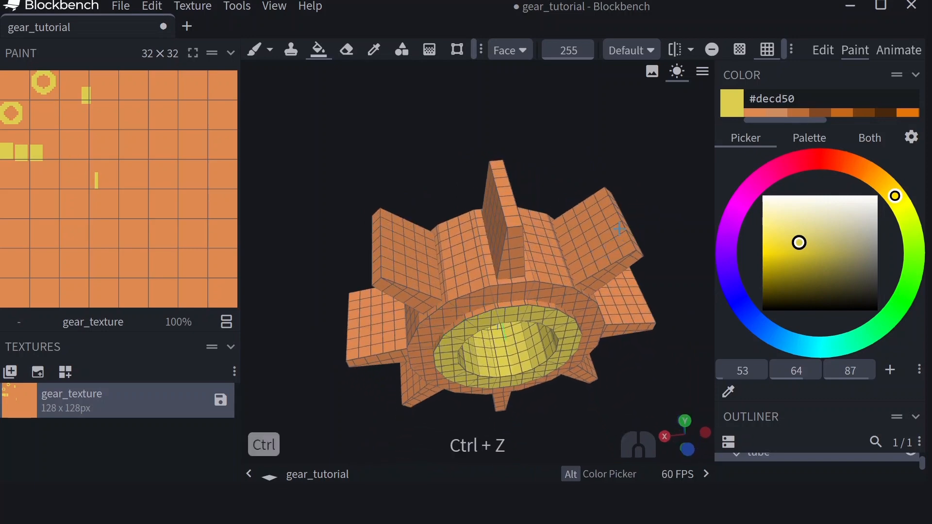
# - Fill the upper and side outer faces of the inner tube's raised rim with yellow
pyautogui.scroll(5, 554, 349)
pyautogui.click(530, 344)
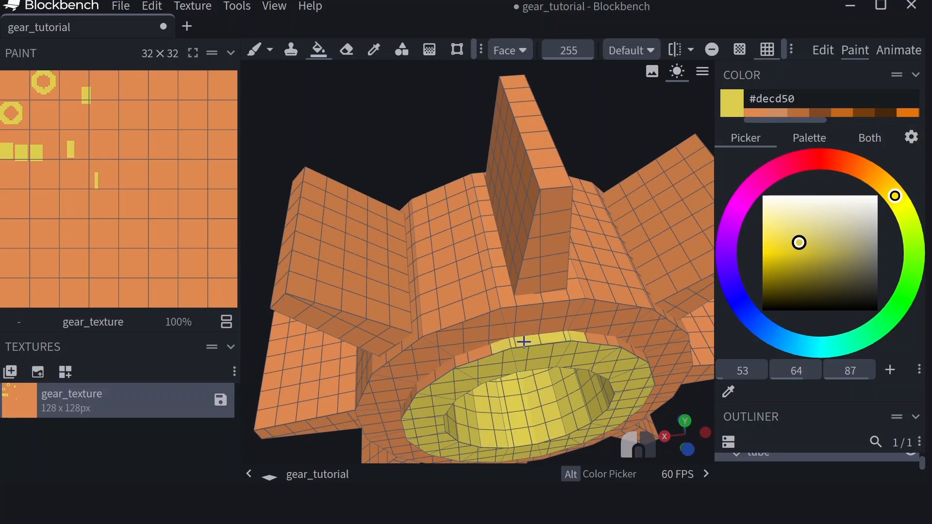
pyautogui.click(461, 358)
pyautogui.moveTo(597, 183); pyautogui.dragTo(687, 120)
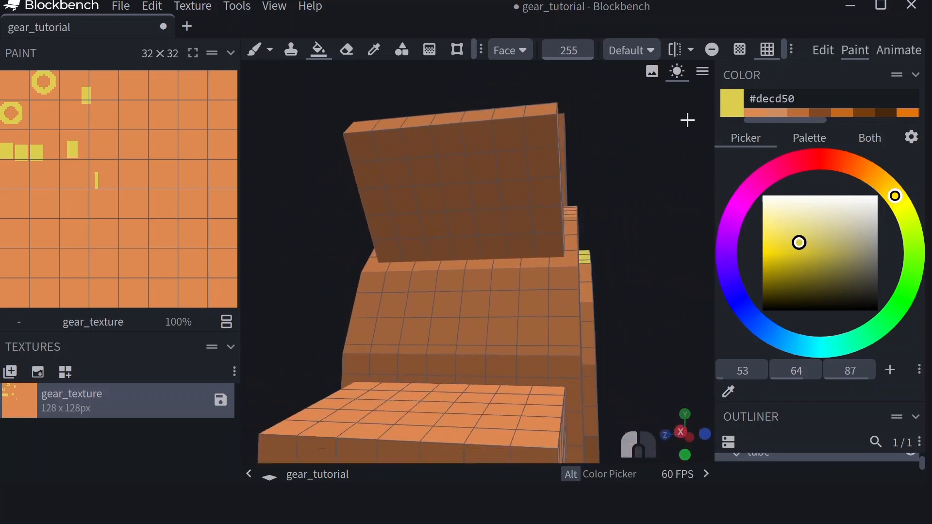
pyautogui.click(586, 281)
pyautogui.click(588, 350)
# - Fill the outer faces along the underside of the inner tube's raised rim with yellow
pyautogui.moveTo(589, 357)
pyautogui.mouseDown()
pyautogui.moveTo(594, 441)
pyautogui.moveTo(535, 392)
pyautogui.moveTo(500, 389)
pyautogui.mouseUp()
pyautogui.scroll(-5, 593, 424)
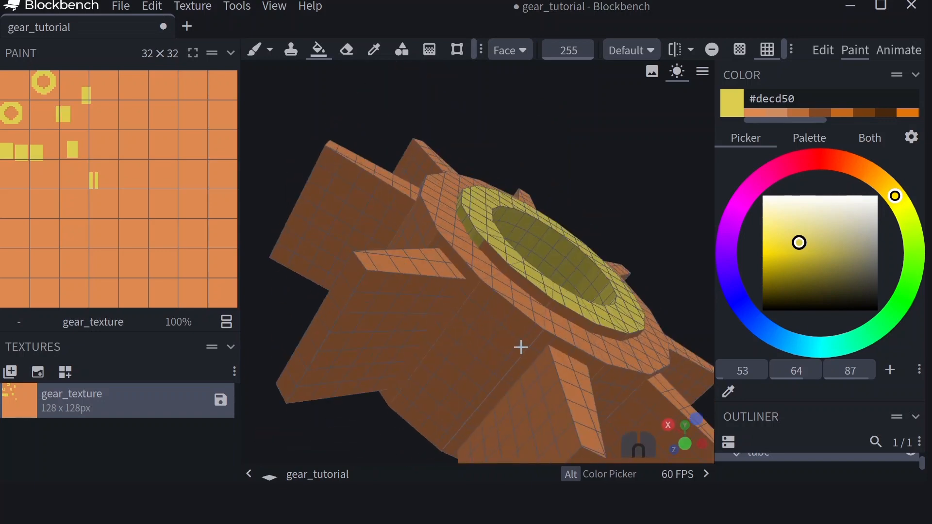
pyautogui.scroll(3, 555, 317)
pyautogui.click(504, 254)
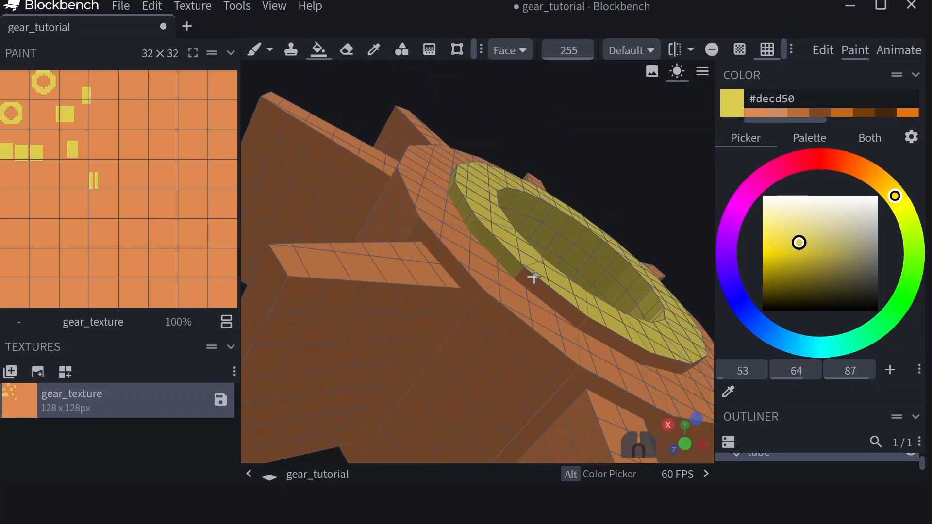
pyautogui.click(556, 299)
pyautogui.click(628, 345)
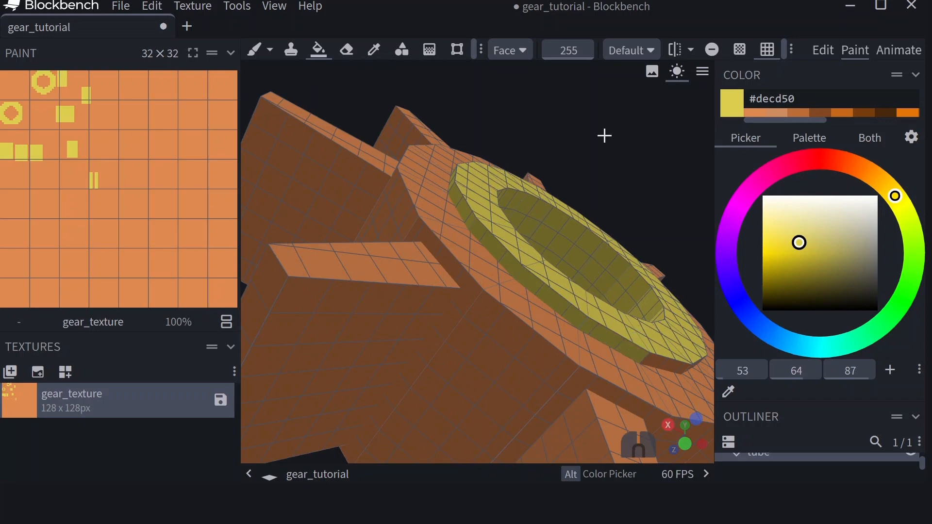
# - Fill the remaining orange outer faces of the same raised rim with yellow, completing its whole circumference
pyautogui.moveTo(603, 135); pyautogui.dragTo(511, 219)
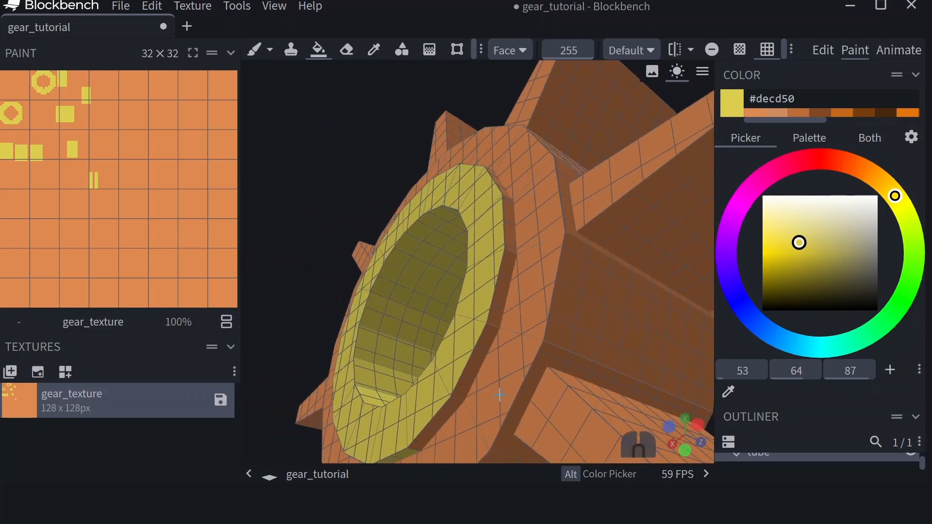
pyautogui.click(445, 413)
pyautogui.click(500, 297)
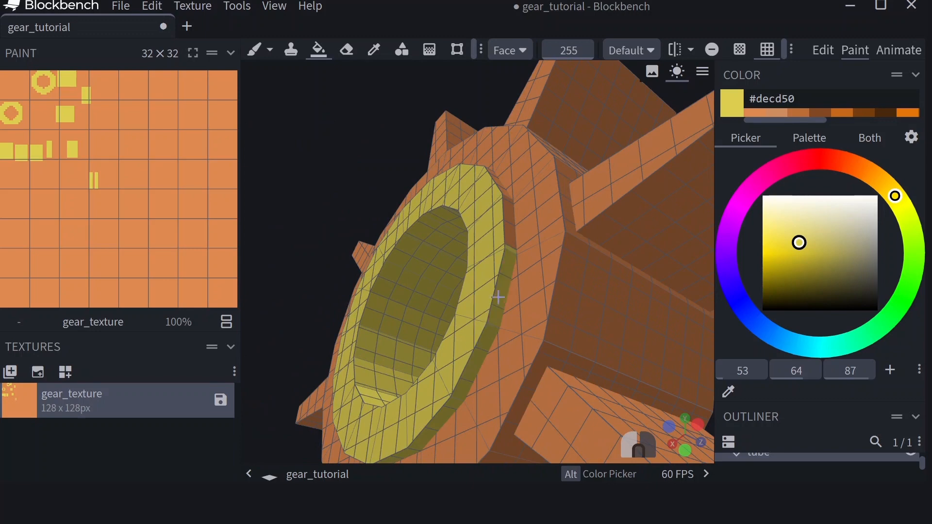
pyautogui.click(505, 221)
pyautogui.moveTo(467, 137)
pyautogui.mouseDown()
pyautogui.moveTo(487, 120)
pyautogui.moveTo(476, 270)
pyautogui.mouseUp()
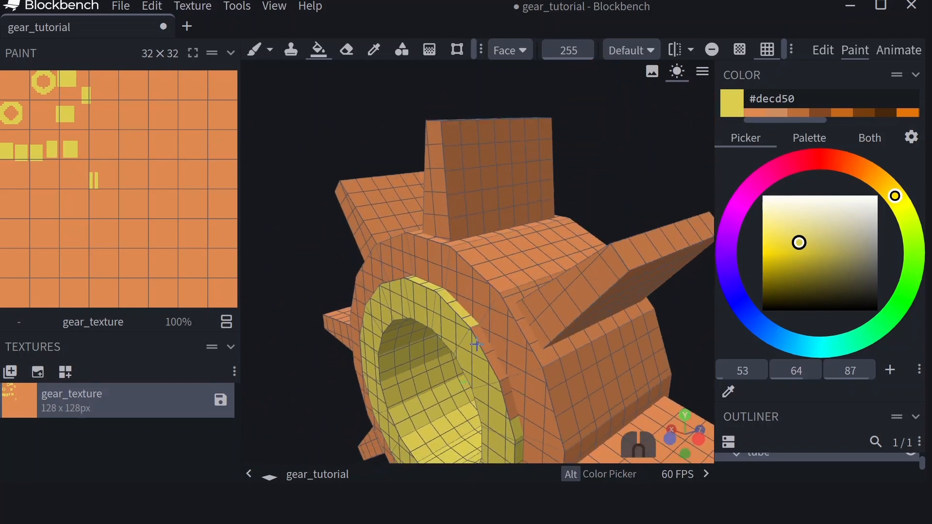
pyautogui.click(491, 361)
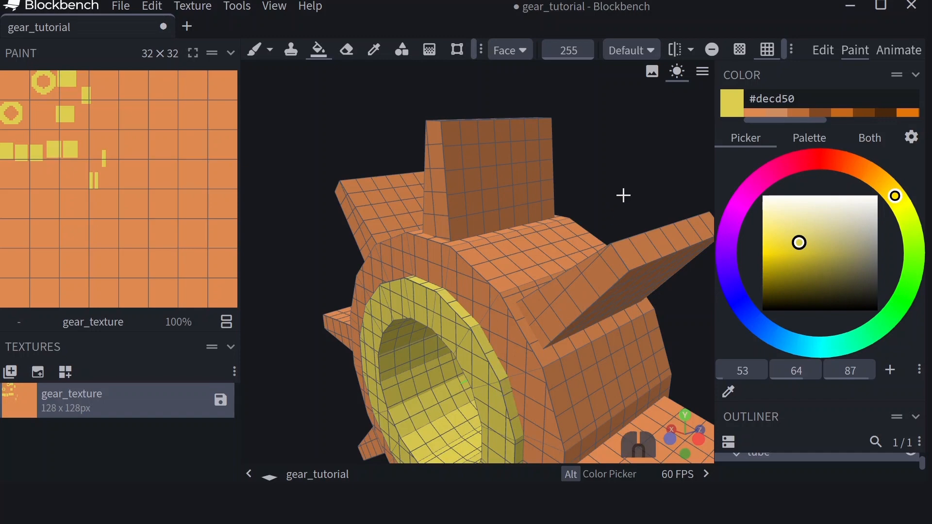
pyautogui.moveTo(620, 196); pyautogui.dragTo(513, 236)
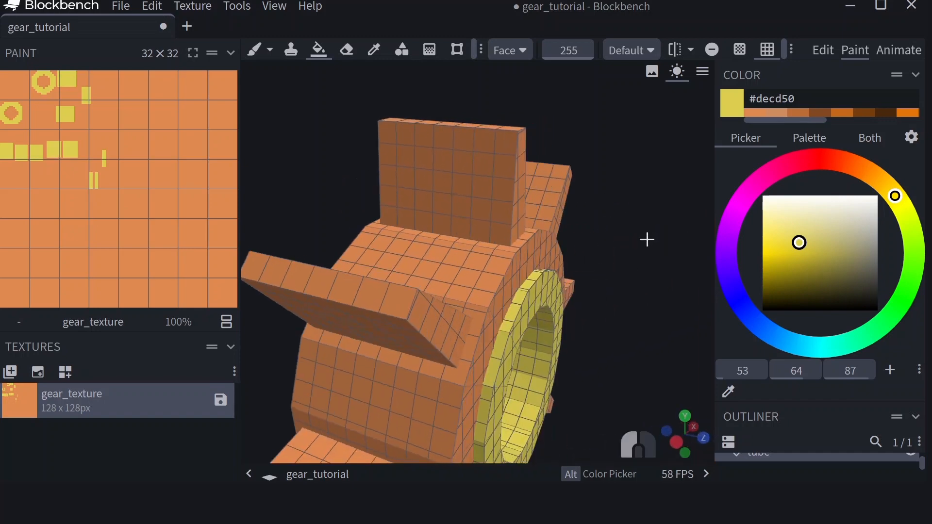
# - Set the paint color back to the copper orange #de8950
pyautogui.press('KP_1')
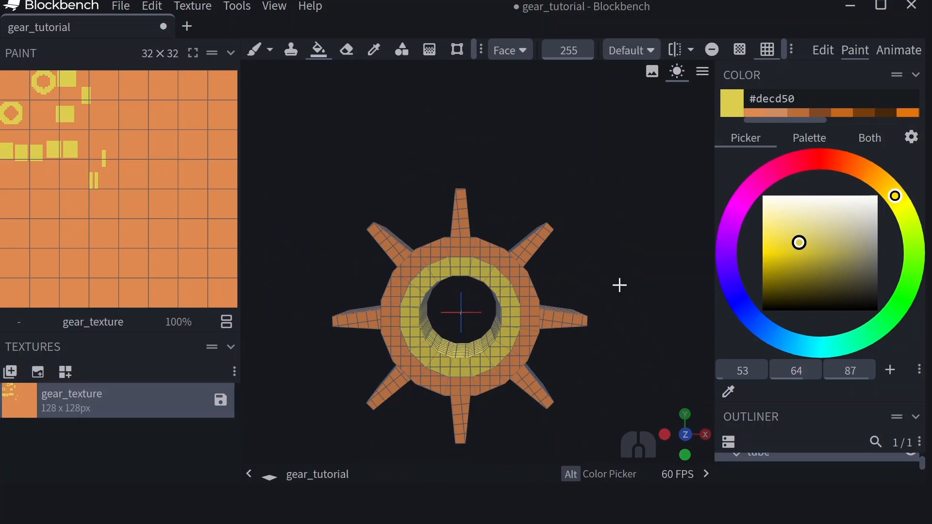
pyautogui.moveTo(619, 285); pyautogui.dragTo(629, 262)
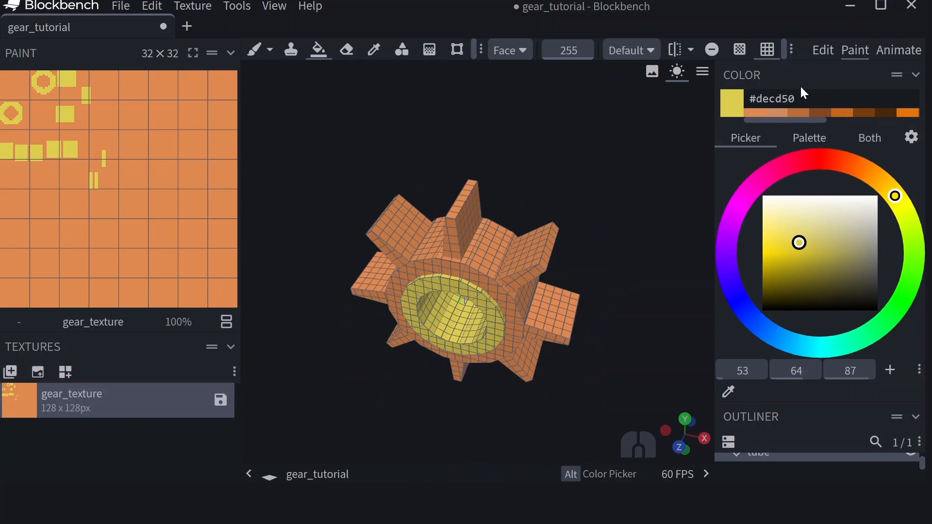
pyautogui.doubleClick(789, 99)
pyautogui.write('de8950')
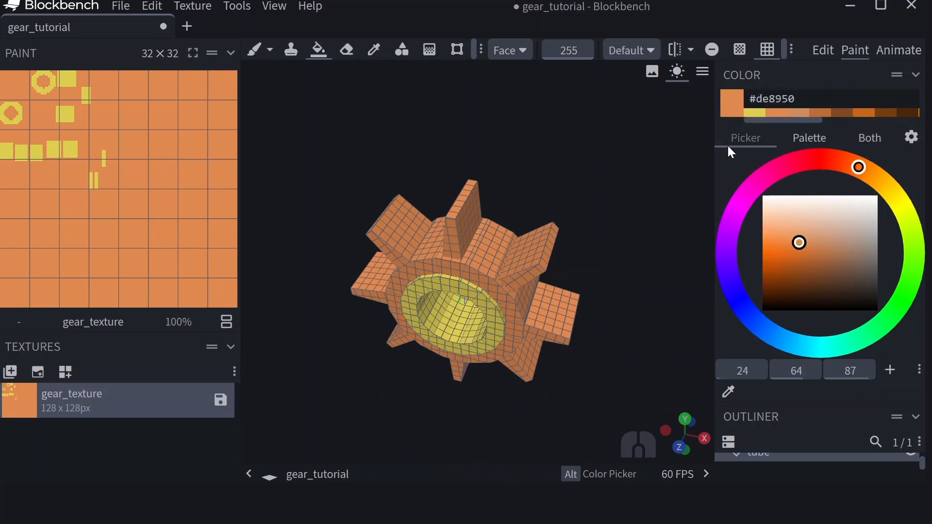
pyautogui.press('Return')
# - Try a pink hue as the paint color and restore the copper orange
pyautogui.click(726, 168)
pyautogui.moveTo(602, 222); pyautogui.dragTo(726, 143)
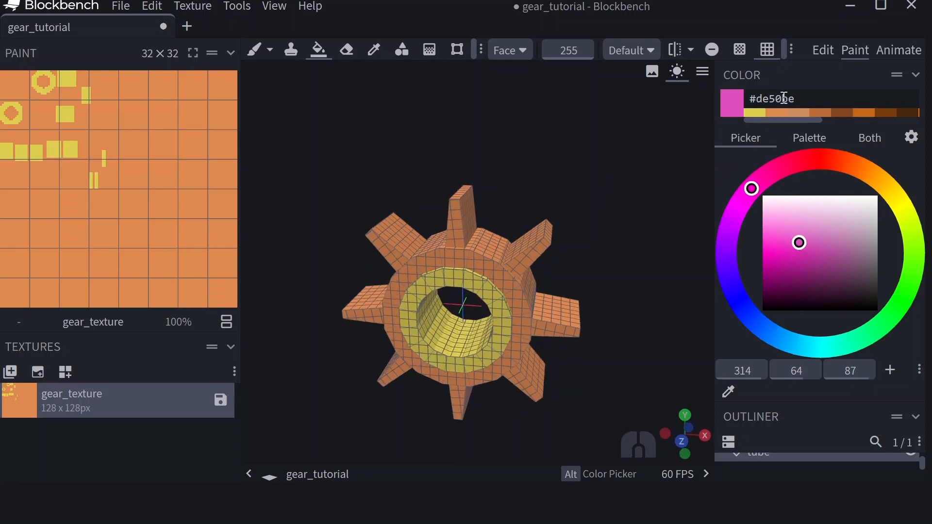
pyautogui.click(774, 113)
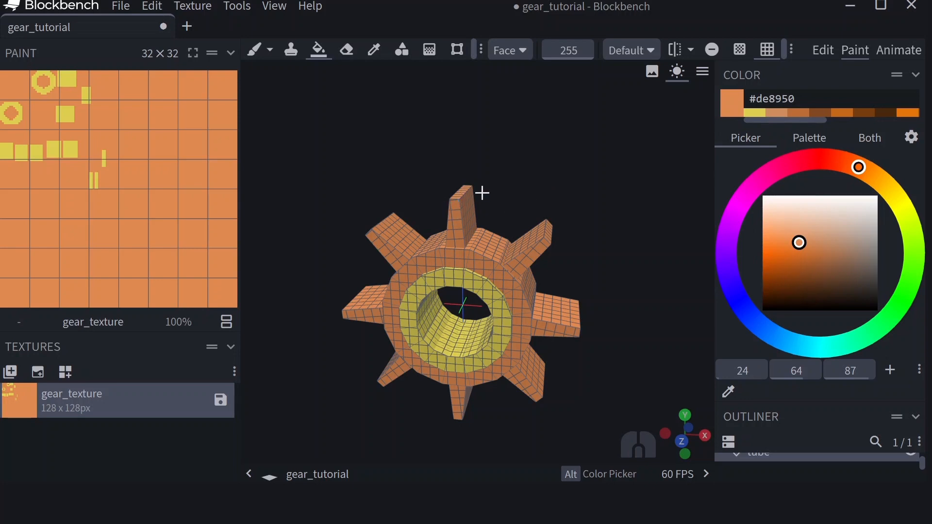
# - Darken the paint color to the brown #9d501d and fill the faces of the gear's upper-left tooth with it
pyautogui.moveTo(558, 144); pyautogui.dragTo(536, 174)
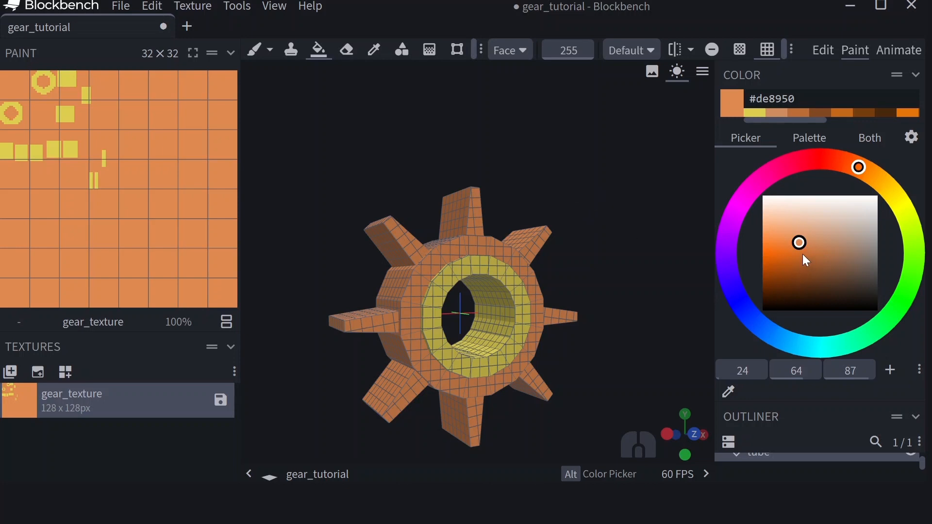
pyautogui.moveTo(802, 256); pyautogui.dragTo(799, 269)
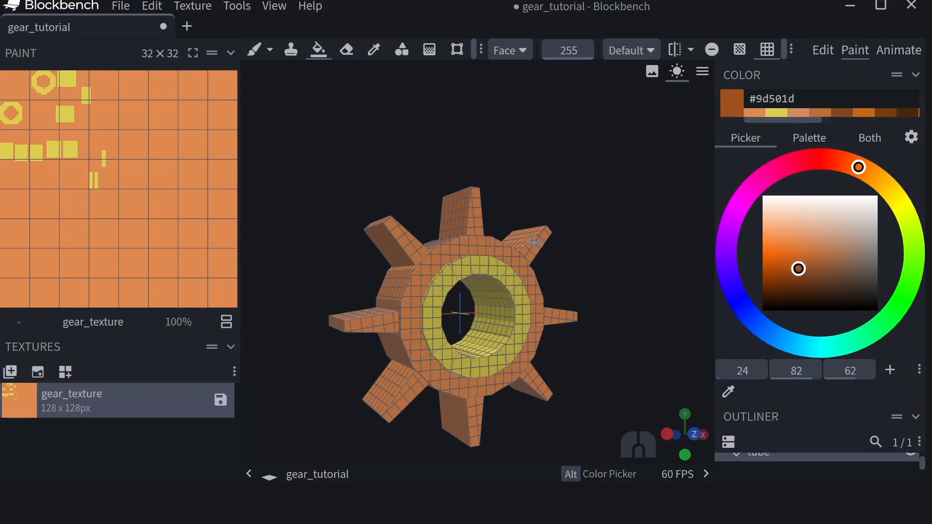
pyautogui.moveTo(479, 156); pyautogui.dragTo(541, 243)
pyautogui.click(452, 241)
pyautogui.click(397, 305)
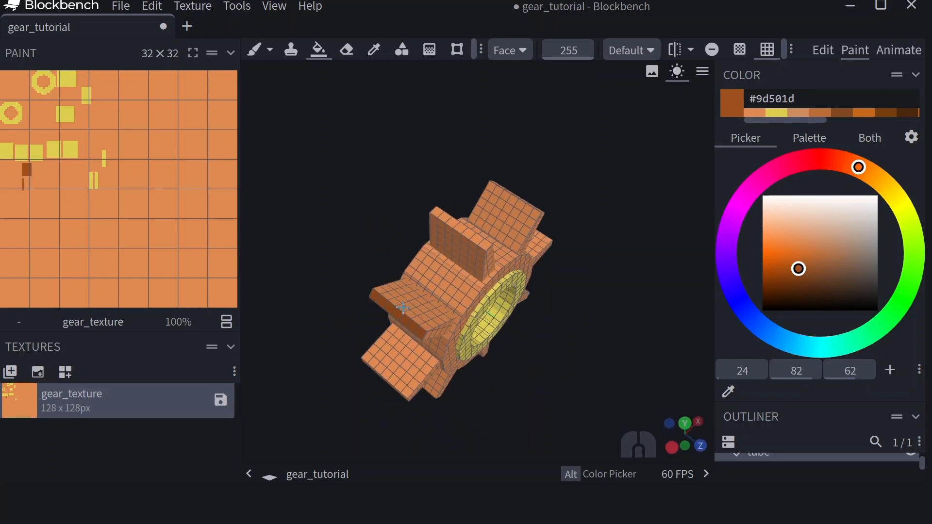
pyautogui.click(437, 329)
pyautogui.moveTo(591, 152); pyautogui.dragTo(645, 116)
pyautogui.click(531, 282)
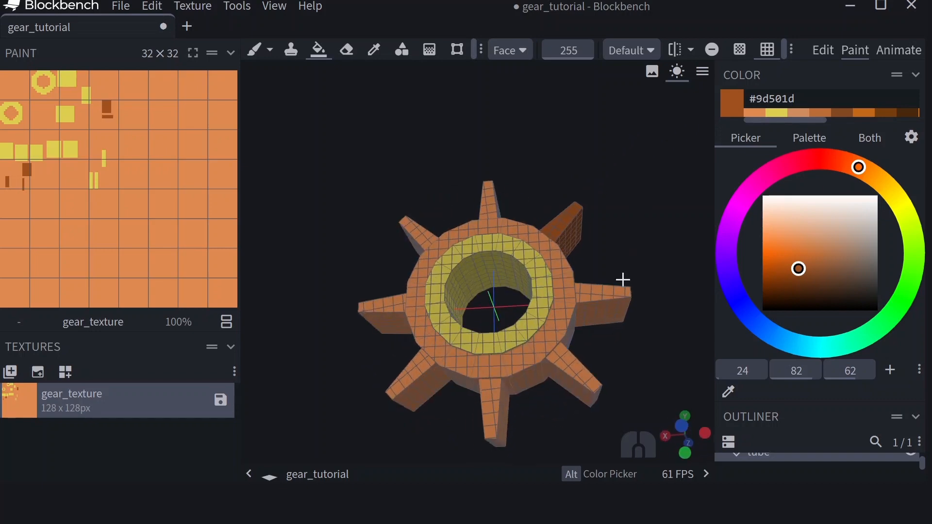
# - Fill the front, back, tip and side faces of the gear's left tooth with the dark brown
pyautogui.click(614, 311)
pyautogui.moveTo(633, 220); pyautogui.dragTo(370, 304)
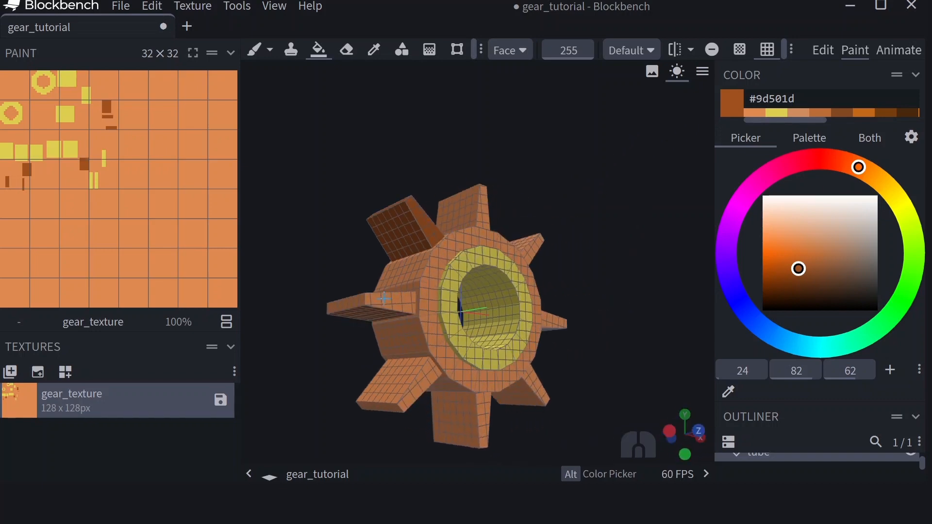
pyautogui.click(379, 304)
pyautogui.moveTo(630, 157); pyautogui.dragTo(669, 193)
pyautogui.click(433, 382)
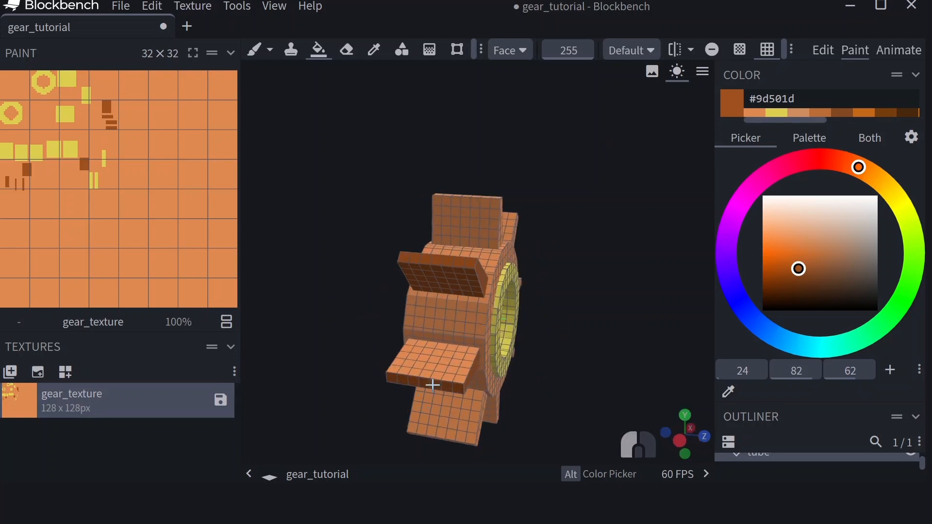
pyautogui.click(438, 365)
# - Fill the faces of the gear's lower-left tooth with the dark brown, leaving the hub between the teeth orange
pyautogui.moveTo(599, 255)
pyautogui.mouseDown()
pyautogui.moveTo(610, 197)
pyautogui.moveTo(479, 256)
pyautogui.mouseUp()
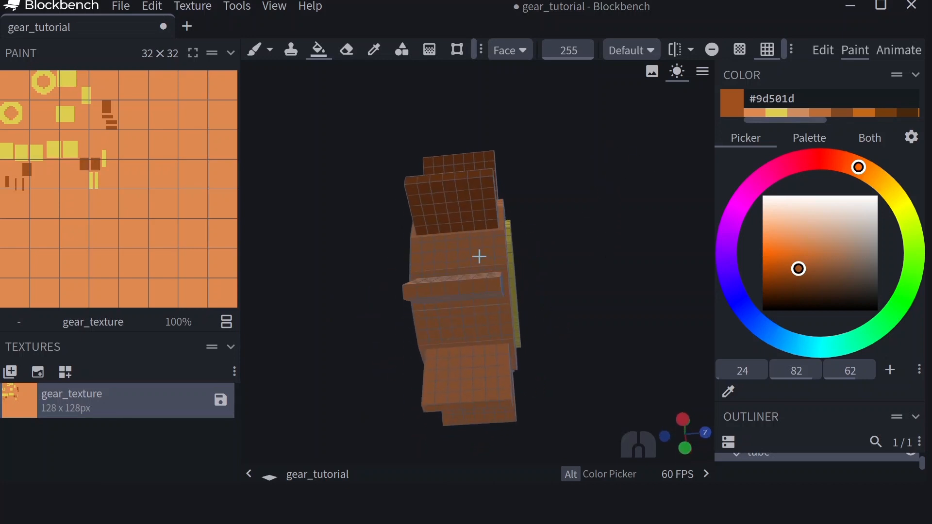
pyautogui.click(459, 280)
pyautogui.click(460, 277)
pyautogui.moveTo(573, 253); pyautogui.dragTo(465, 288)
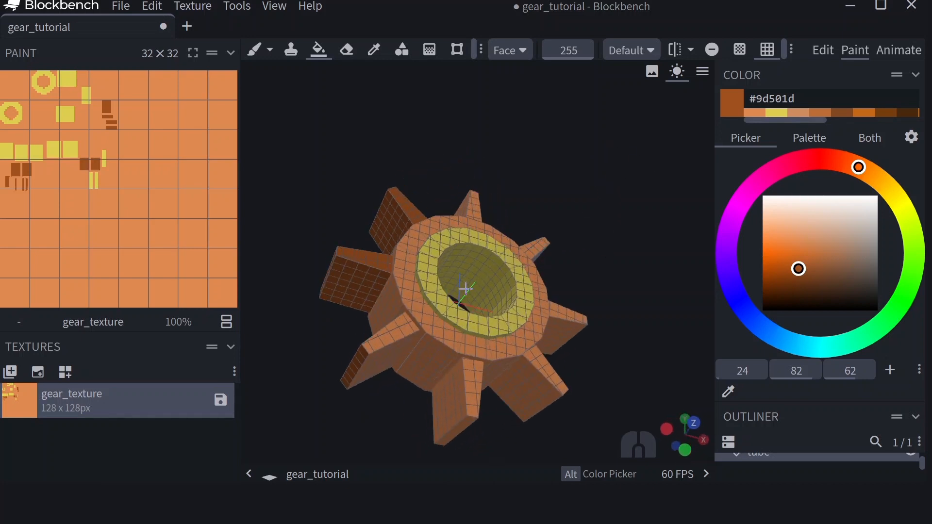
pyautogui.click(382, 325)
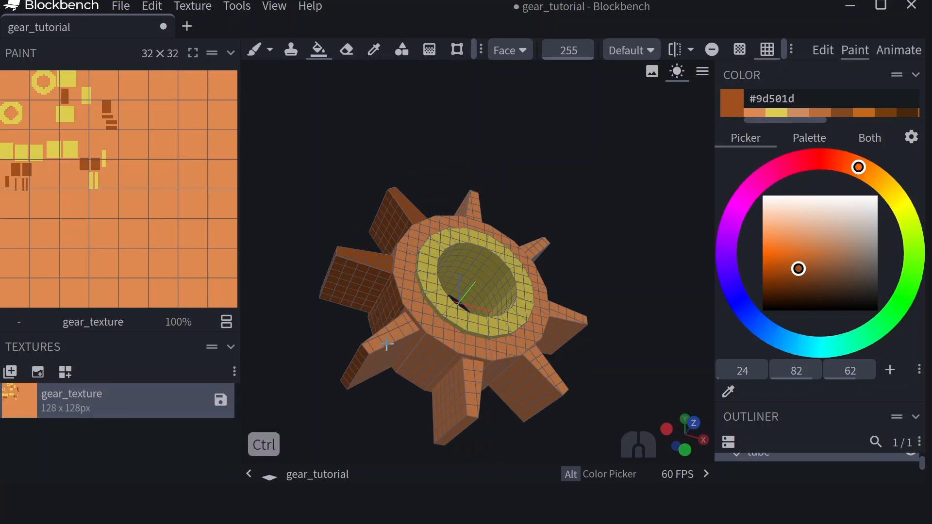
pyautogui.hotkey('ctrl', 'z')
pyautogui.moveTo(607, 195); pyautogui.dragTo(556, 343)
pyautogui.click(556, 344)
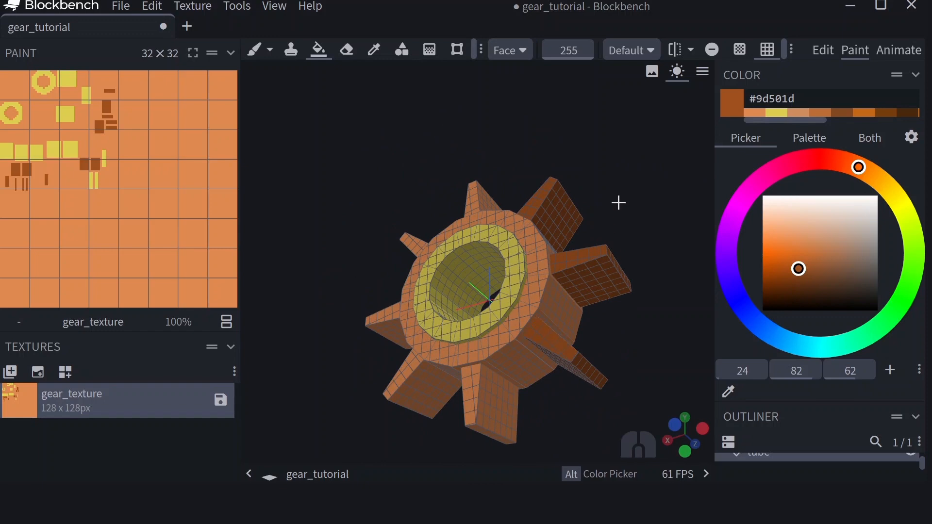
# - Fill the side, tip, front and back faces of the gear's bottom tooth with the dark brown
pyautogui.moveTo(618, 202); pyautogui.dragTo(565, 305)
pyautogui.click(503, 306)
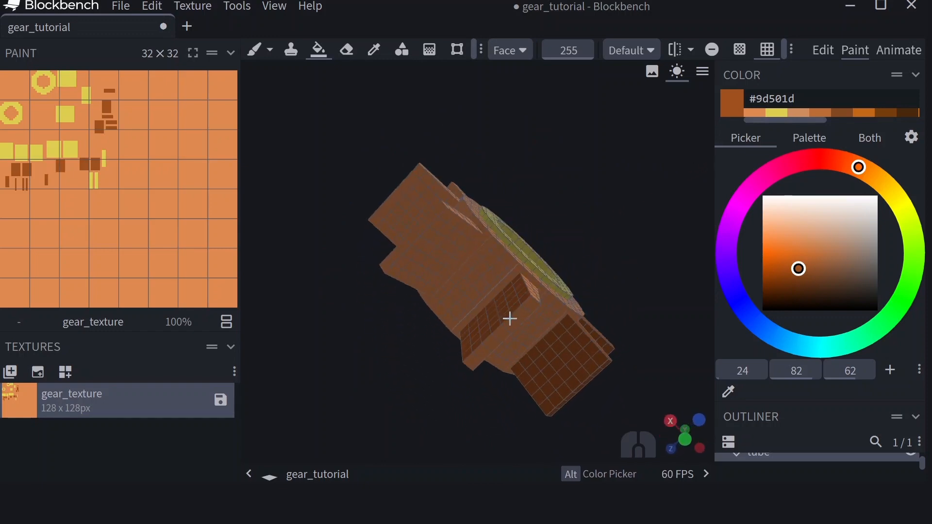
pyautogui.click(510, 319)
pyautogui.moveTo(599, 215)
pyautogui.mouseDown()
pyautogui.moveTo(509, 240)
pyautogui.moveTo(461, 280)
pyautogui.mouseUp()
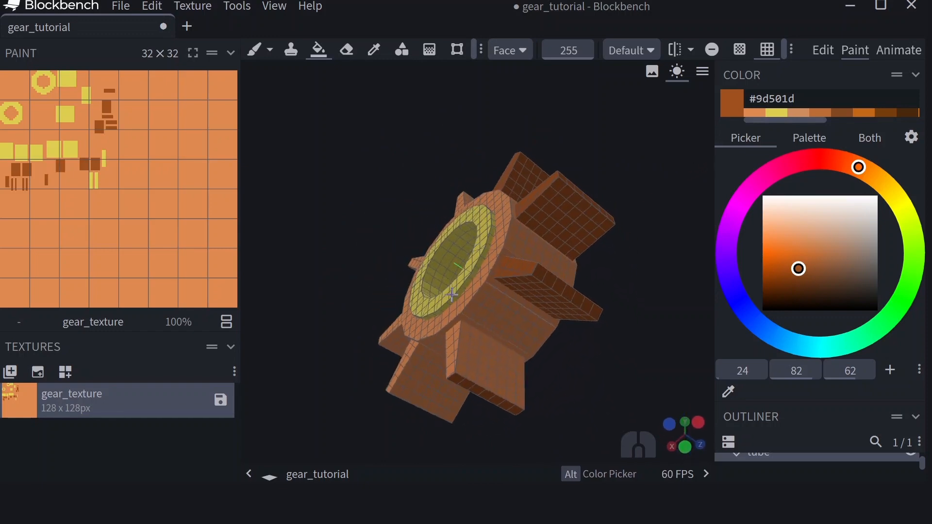
pyautogui.click(480, 374)
pyautogui.click(454, 351)
pyautogui.moveTo(600, 371); pyautogui.dragTo(438, 351)
pyautogui.click(461, 362)
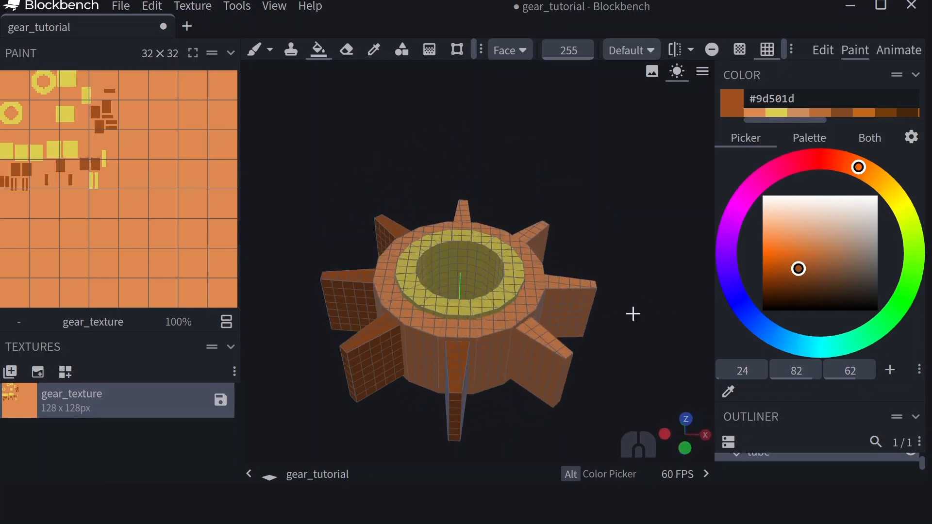
# - Fill the faces of the gear's lower-right tooth with the dark brown
pyautogui.moveTo(634, 314); pyautogui.dragTo(545, 354)
pyautogui.click(489, 372)
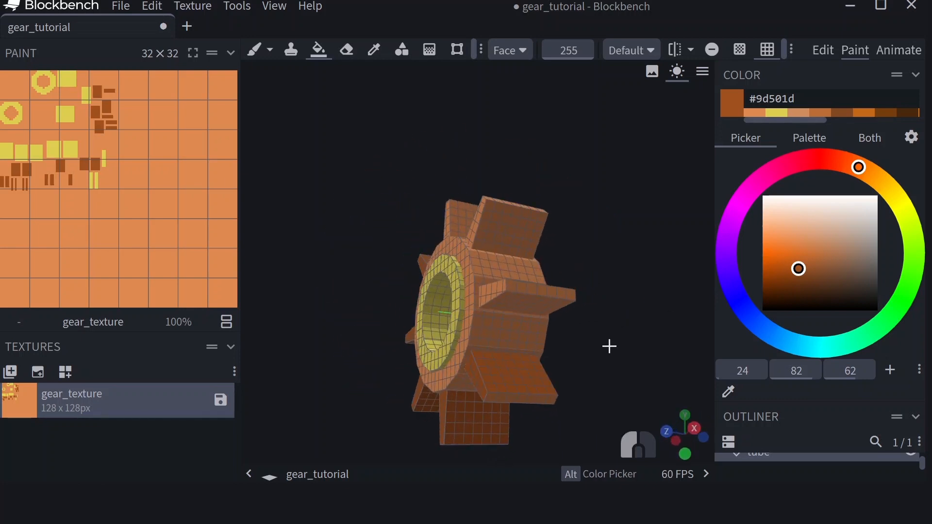
pyautogui.moveTo(609, 346); pyautogui.dragTo(481, 346)
pyautogui.click(441, 366)
# - Fill the upper, tip, front, back and underside faces of the gear's right tooth with the dark brown
pyautogui.moveTo(631, 241)
pyautogui.mouseDown()
pyautogui.moveTo(593, 199)
pyautogui.moveTo(432, 241)
pyautogui.moveTo(645, 184)
pyautogui.moveTo(500, 286)
pyautogui.moveTo(570, 243)
pyautogui.moveTo(537, 316)
pyautogui.moveTo(534, 292)
pyautogui.moveTo(559, 290)
pyautogui.mouseUp()
pyautogui.click(437, 319)
pyautogui.click(447, 331)
pyautogui.click(483, 327)
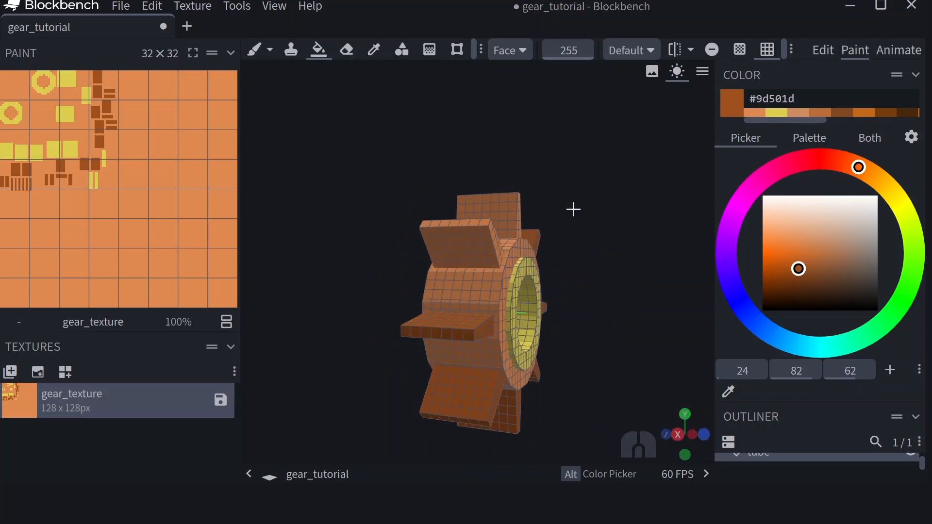
pyautogui.moveTo(573, 210)
pyautogui.mouseDown()
pyautogui.moveTo(681, 175)
pyautogui.moveTo(547, 287)
pyautogui.mouseUp()
pyautogui.click(558, 304)
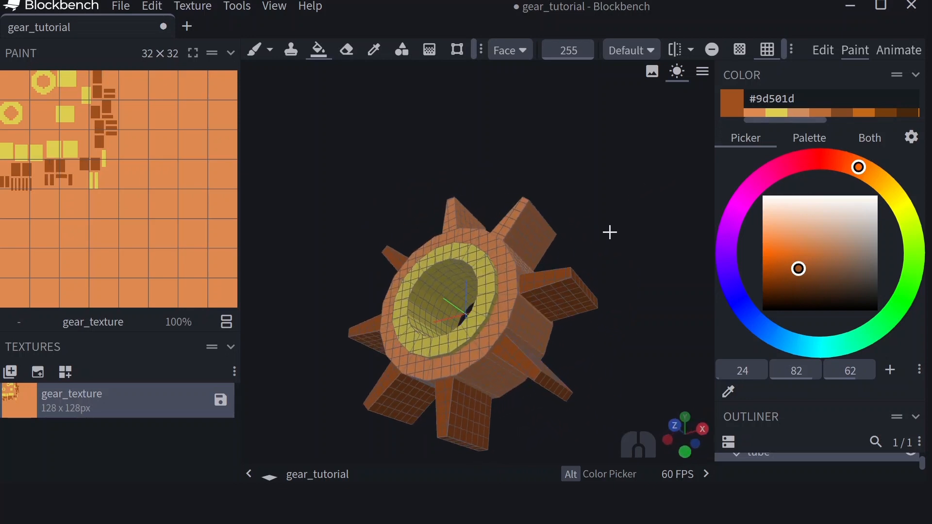
# - Fill the faces of the gear's upper-right tooth with the dark brown, including both broad sides
pyautogui.moveTo(610, 232); pyautogui.dragTo(526, 254)
pyautogui.click(527, 254)
pyautogui.click(509, 231)
pyautogui.click(487, 233)
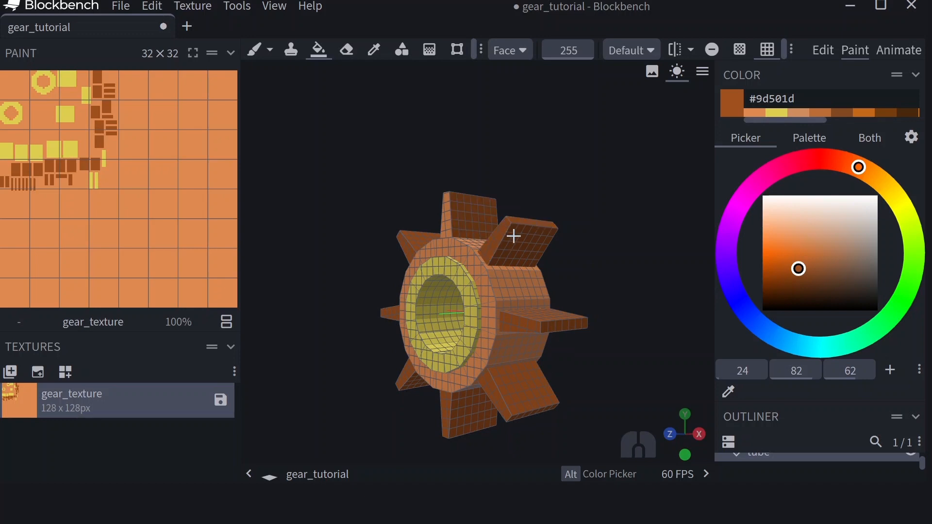
pyautogui.moveTo(540, 195); pyautogui.dragTo(460, 298)
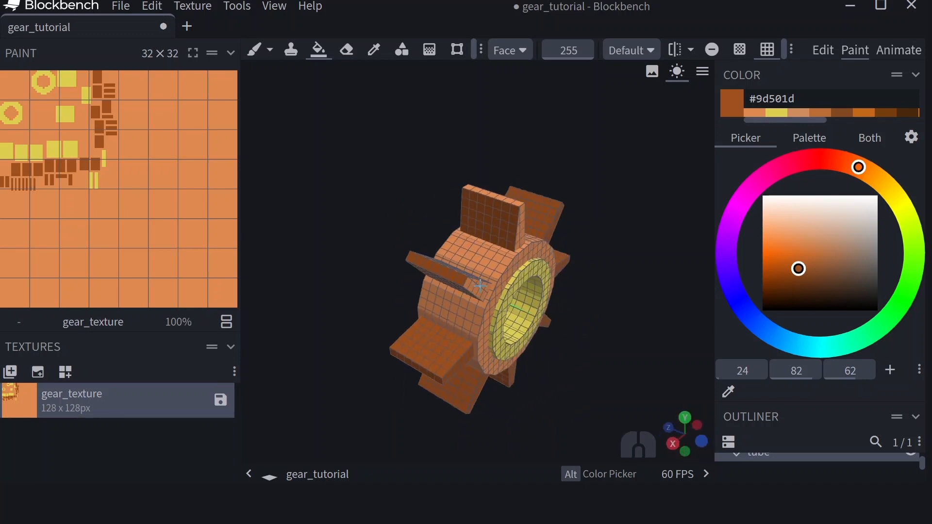
pyautogui.moveTo(555, 200); pyautogui.dragTo(435, 260)
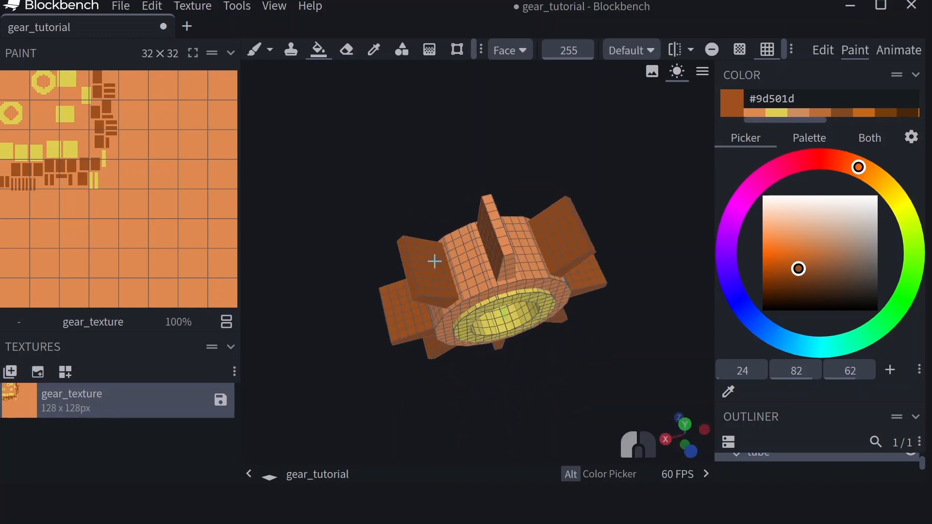
# - Fill the remaining orange faces of the gear's top tooth with the dark brown, completing all eight teeth
pyautogui.click(495, 235)
pyautogui.moveTo(544, 214); pyautogui.dragTo(483, 245)
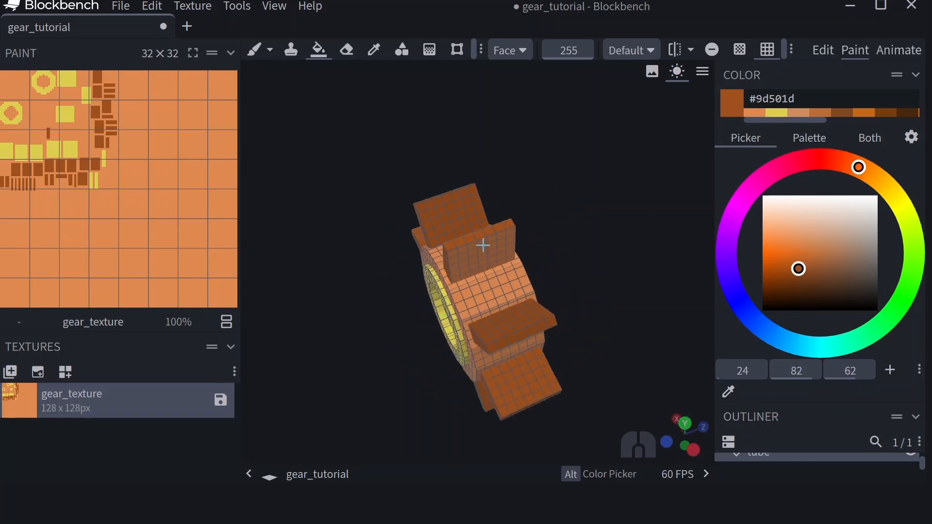
pyautogui.click(484, 246)
pyautogui.moveTo(541, 219); pyautogui.dragTo(440, 228)
pyautogui.click(468, 249)
pyautogui.moveTo(647, 200); pyautogui.dragTo(544, 203)
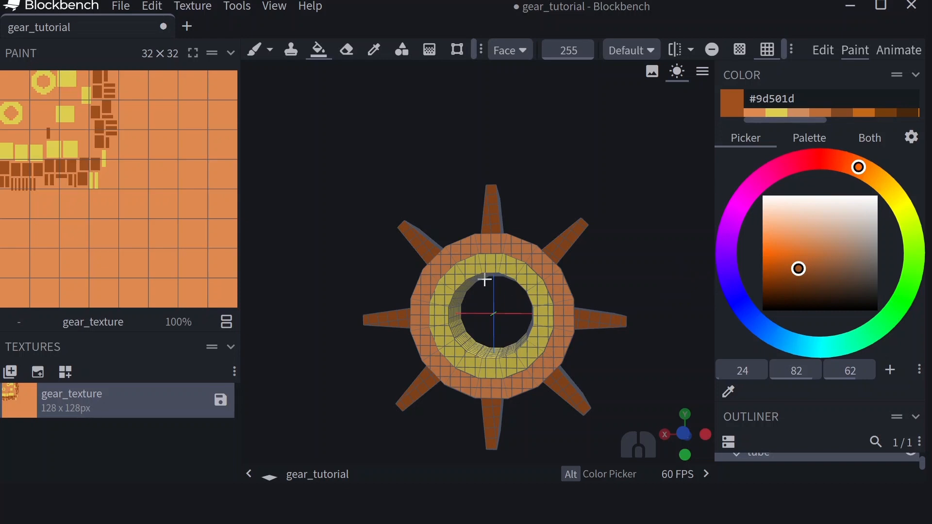
pyautogui.moveTo(625, 192); pyautogui.dragTo(651, 136)
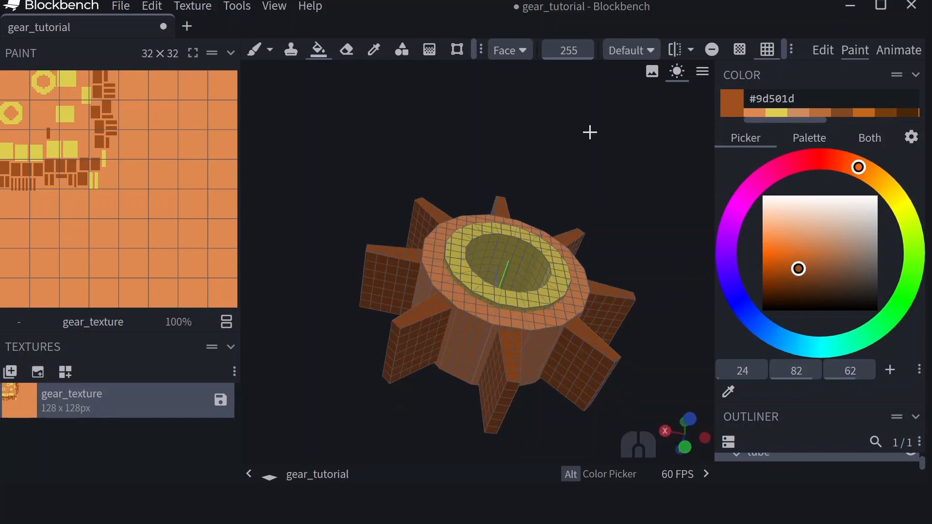
pyautogui.moveTo(590, 132); pyautogui.dragTo(550, 188)
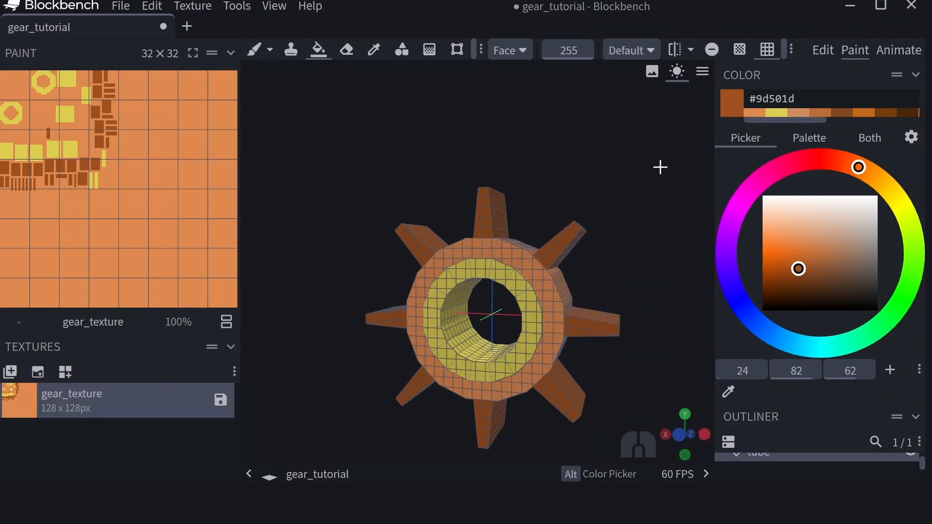
pyautogui.moveTo(660, 167); pyautogui.dragTo(439, 162)
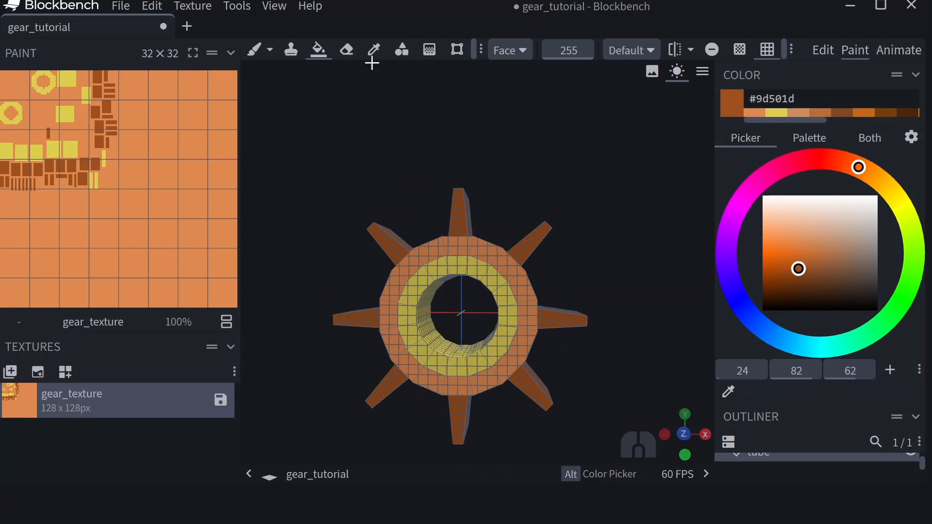
# - Try brushing size-1 dark brown strokes onto the gear's front ring and inner tube, and undo them
pyautogui.click(256, 50)
pyautogui.moveTo(396, 269); pyautogui.dragTo(396, 362)
pyautogui.moveTo(522, 206); pyautogui.dragTo(518, 290)
pyautogui.moveTo(572, 221); pyautogui.dragTo(545, 163)
pyautogui.moveTo(546, 277); pyautogui.dragTo(540, 288)
pyautogui.moveTo(515, 333); pyautogui.dragTo(526, 304)
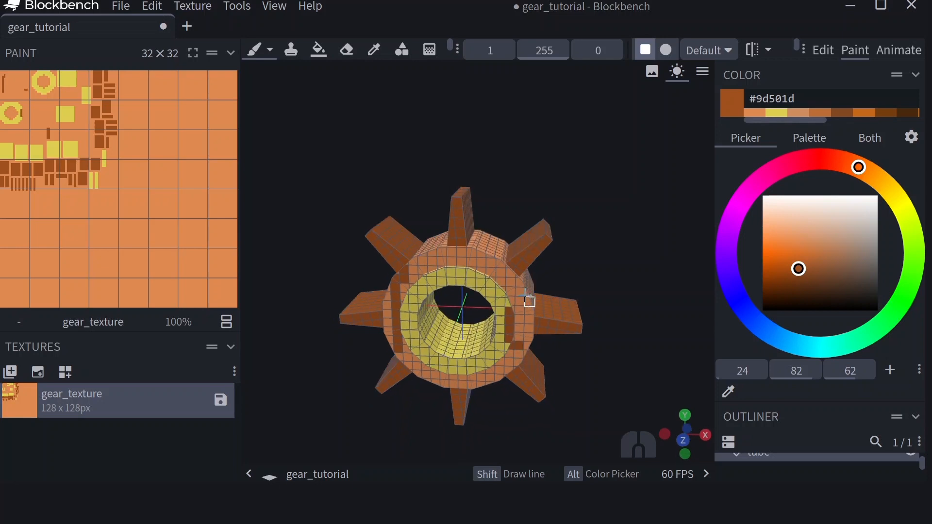
pyautogui.hotkey('ctrl', 'z')
pyautogui.hotkey('ctrl', 'z')
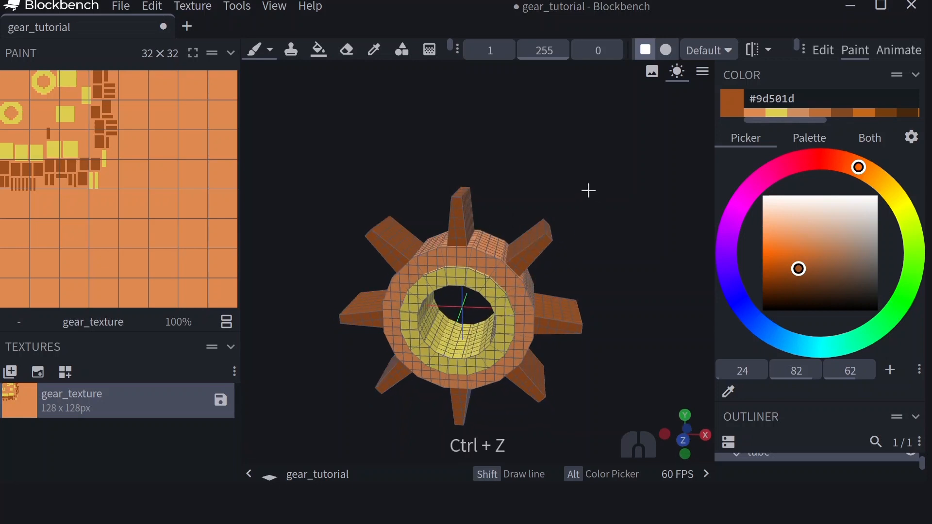
# - Return to Edit mode and show the painted gear from the front
pyautogui.moveTo(585, 177); pyautogui.dragTo(602, 166)
pyautogui.click(824, 50)
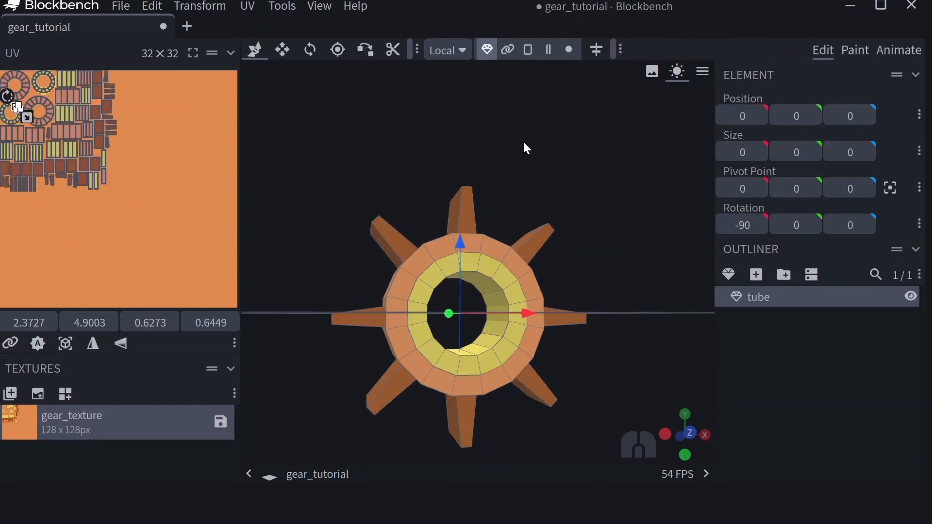
pyautogui.moveTo(627, 231)
pyautogui.mouseDown()
pyautogui.moveTo(572, 239)
pyautogui.moveTo(600, 214)
pyautogui.moveTo(648, 205)
pyautogui.moveTo(599, 242)
pyautogui.moveTo(552, 254)
pyautogui.moveTo(434, 206)
pyautogui.moveTo(616, 223)
pyautogui.mouseUp()
# - Bring up the project's save and export options
pyautogui.click(121, 5)
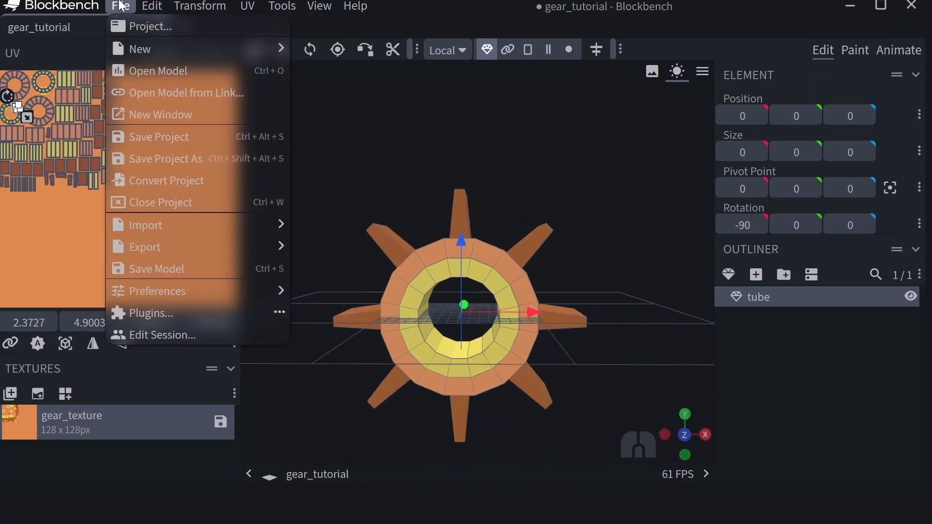
pyautogui.moveTo(139, 13)
pyautogui.moveTo(139, 46)
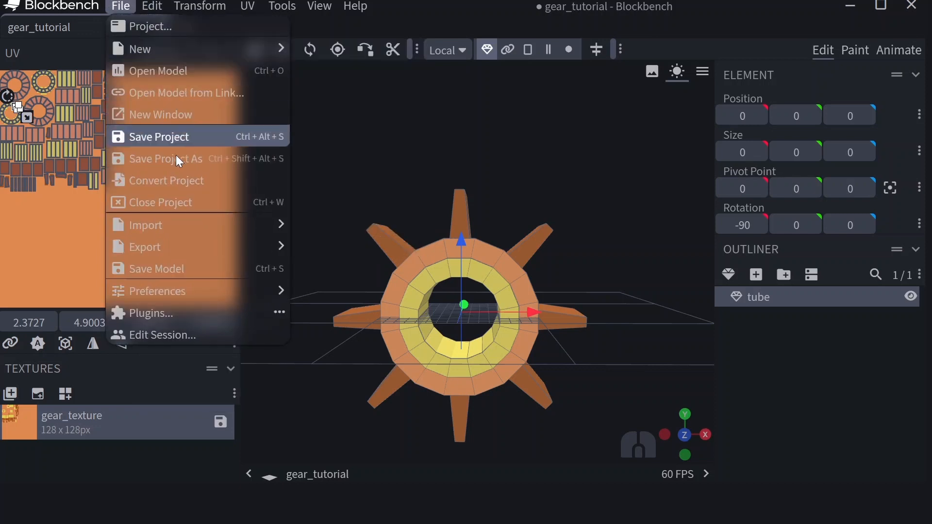
pyautogui.moveTo(157, 245)
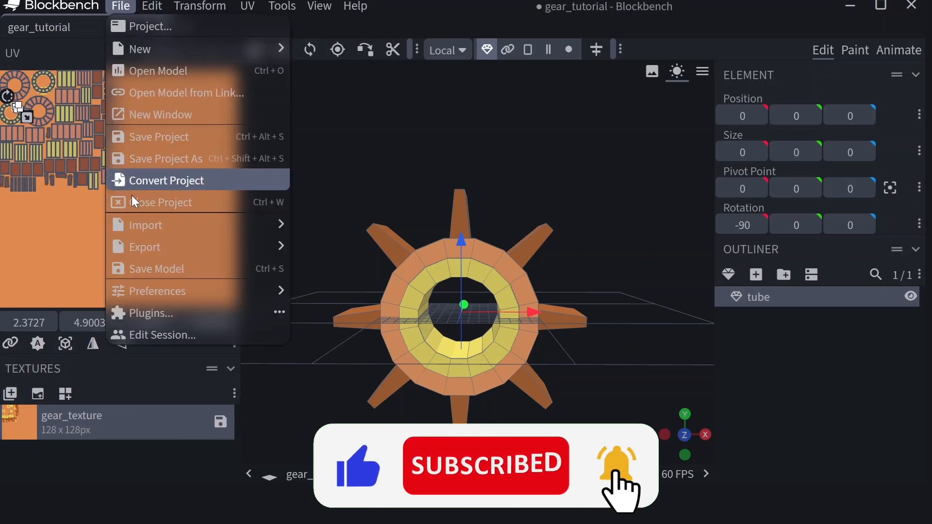
# - Open the GIF recording settings, keep the GIF format, and set the length mode to Turntable Rotation and Pixelate to 4
pyautogui.moveTo(251, 4)
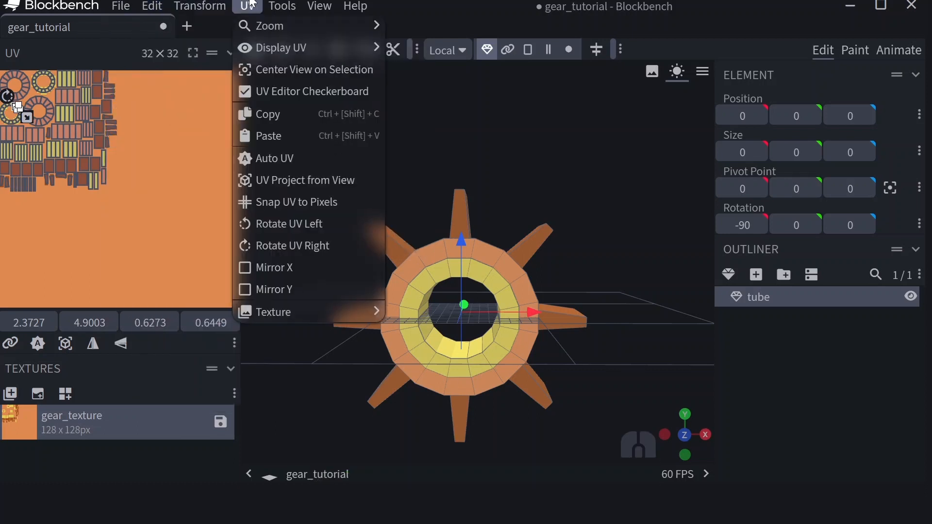
pyautogui.moveTo(318, 6)
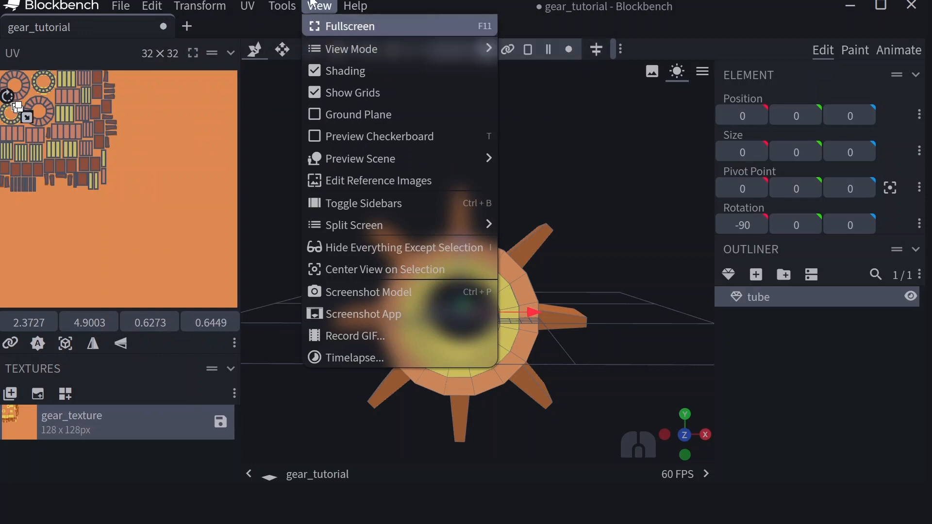
pyautogui.click(363, 335)
pyautogui.click(421, 112)
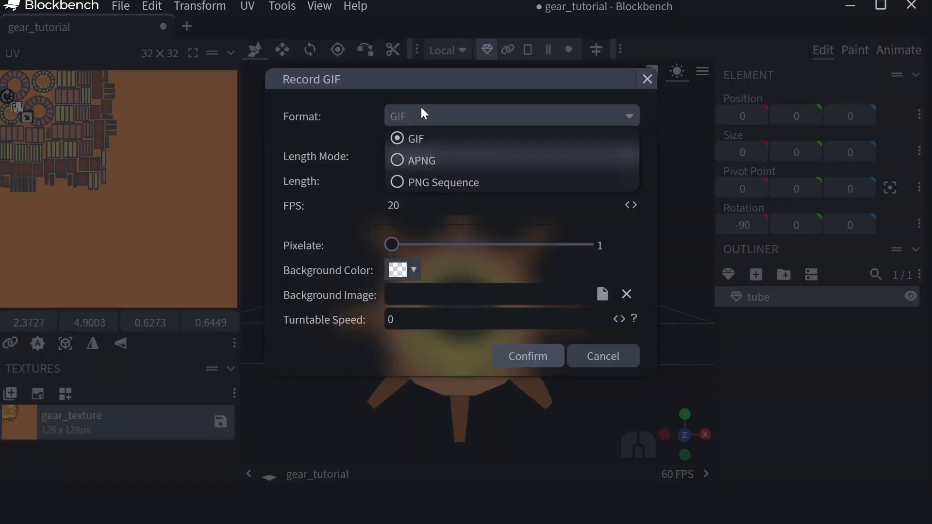
pyautogui.click(421, 111)
pyautogui.click(417, 157)
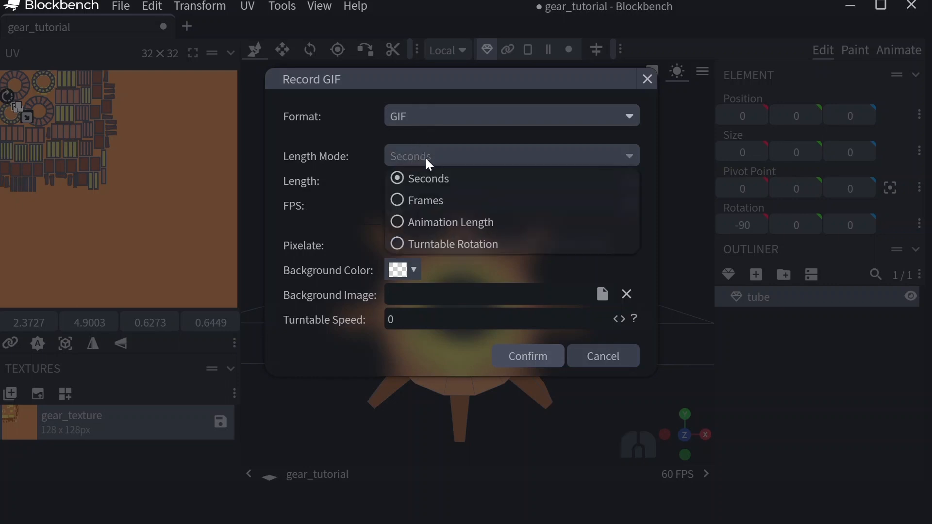
pyautogui.click(449, 242)
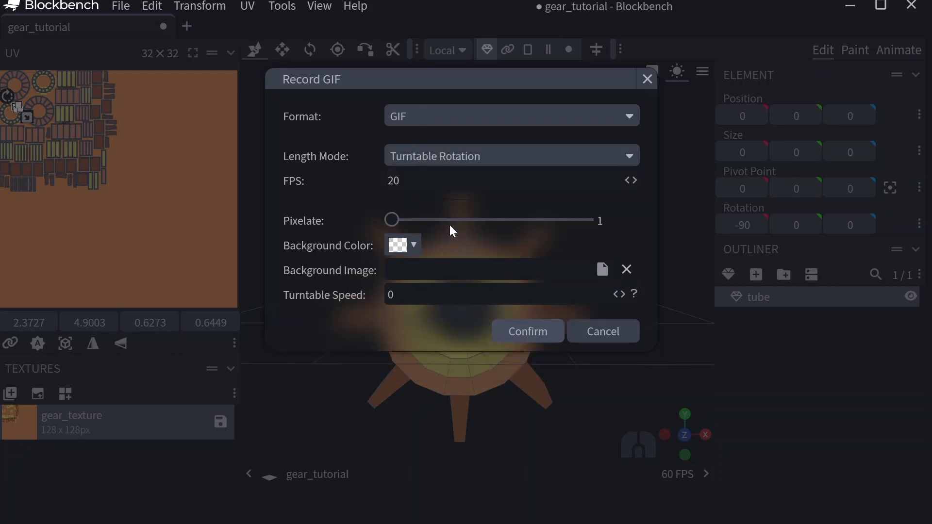
pyautogui.click(411, 183)
pyautogui.moveTo(390, 225); pyautogui.dragTo(474, 229)
# - Set the recording's background color to a fully opaque bright green
pyautogui.click(403, 247)
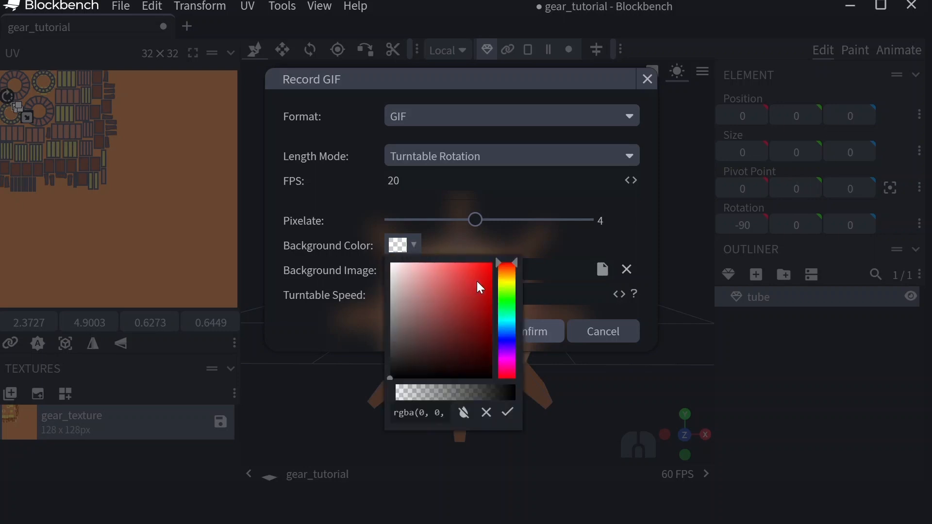
pyautogui.moveTo(507, 340); pyautogui.dragTo(509, 350)
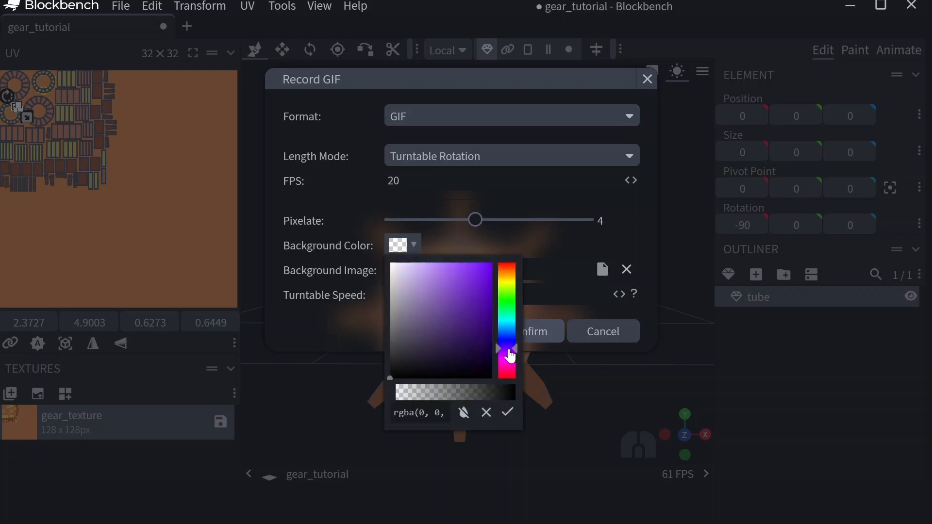
pyautogui.click(505, 304)
pyautogui.moveTo(462, 316)
pyautogui.mouseDown()
pyautogui.moveTo(453, 316)
pyautogui.moveTo(465, 287)
pyautogui.mouseUp()
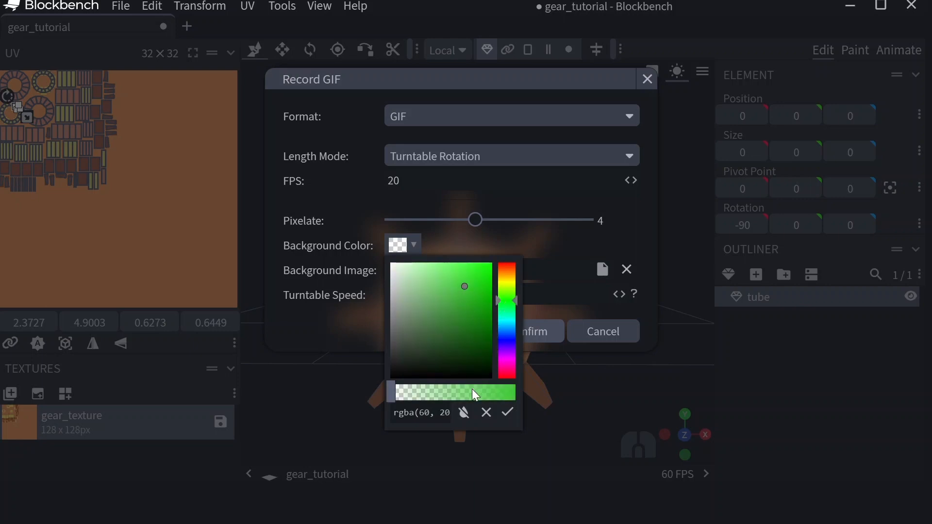
pyautogui.moveTo(472, 389); pyautogui.dragTo(531, 391)
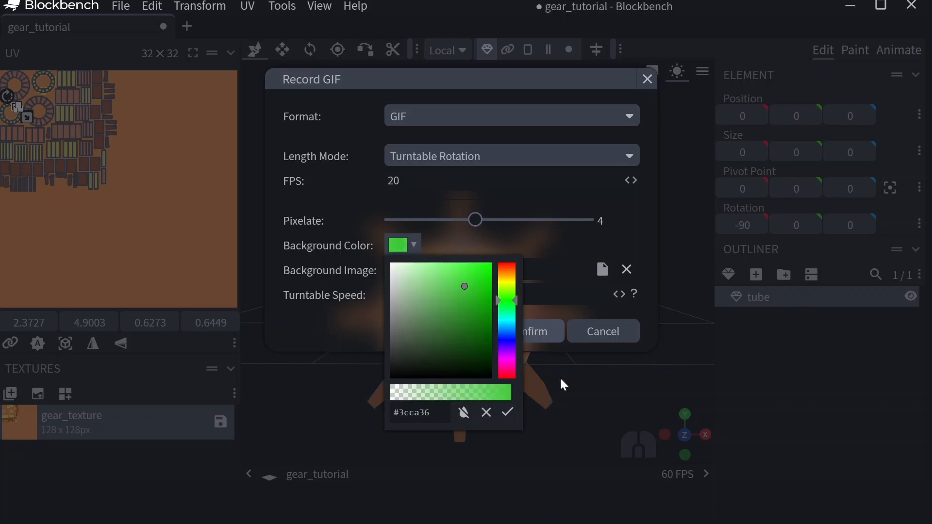
pyautogui.click(511, 304)
pyautogui.moveTo(488, 284); pyautogui.dragTo(563, 249)
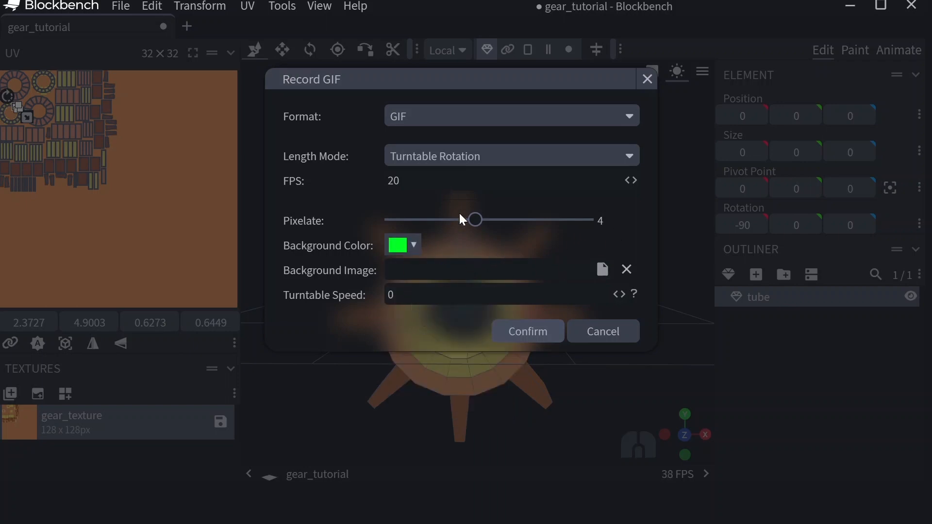
# - Set the turntable speed to 5 and confirm the GIF recording settings
pyautogui.click(528, 289)
pyautogui.moveTo(637, 294)
pyautogui.click(520, 290)
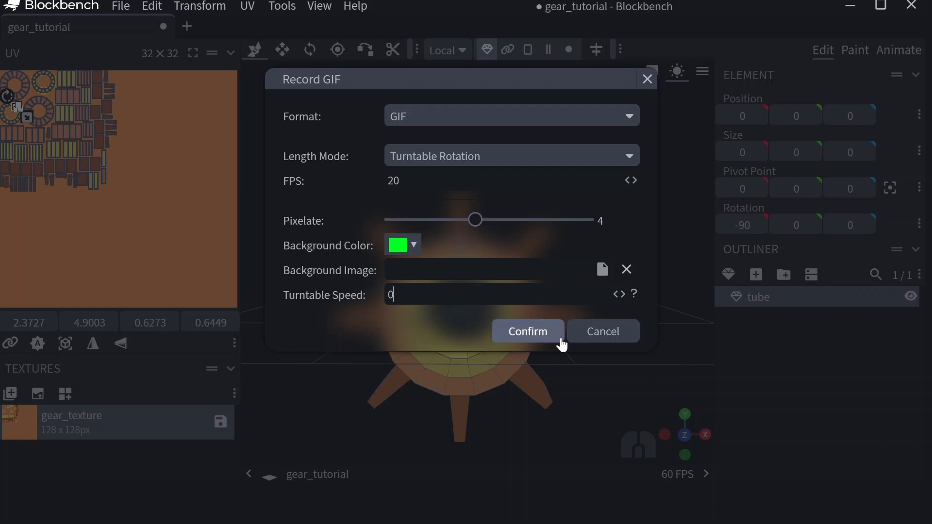
pyautogui.write('5')
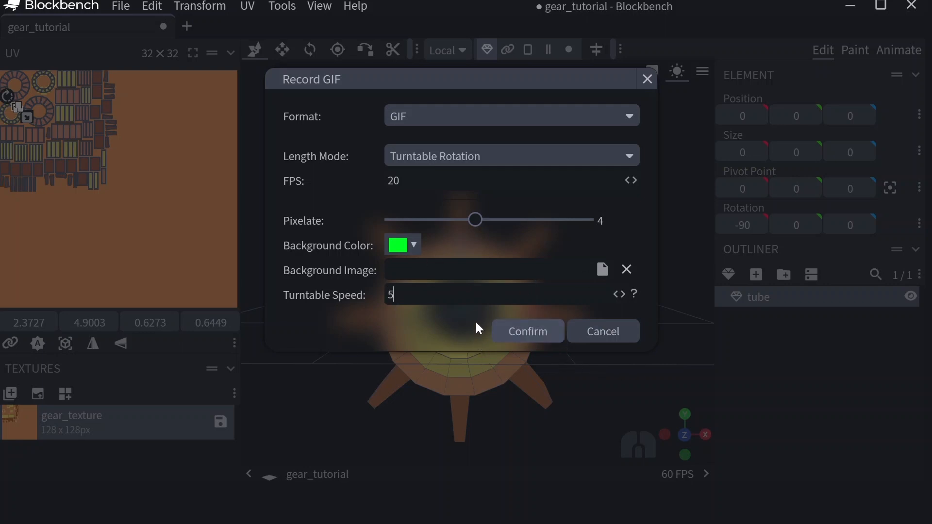
pyautogui.click(521, 332)
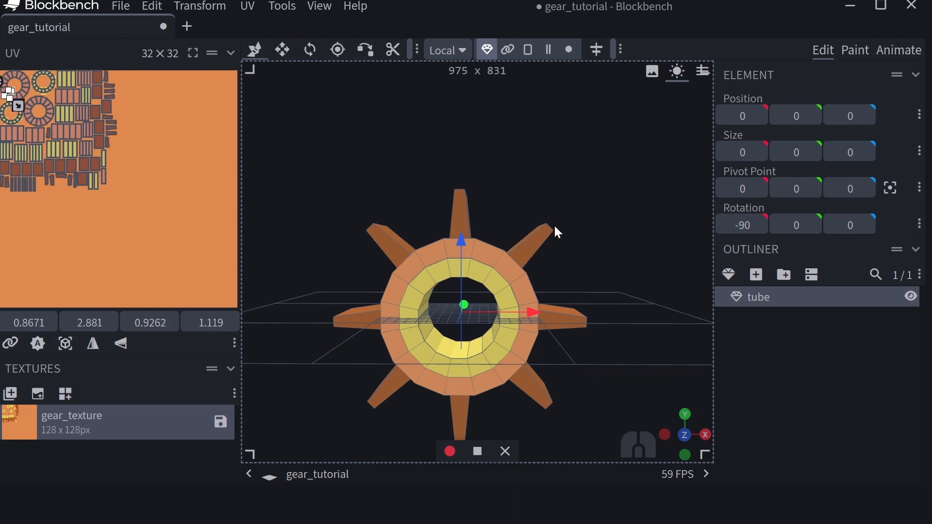
# - Raise the gear vertically until its lowest tooth stands on the grid, and frame it within the recording area
pyautogui.moveTo(554, 224); pyautogui.dragTo(566, 181, button='right')
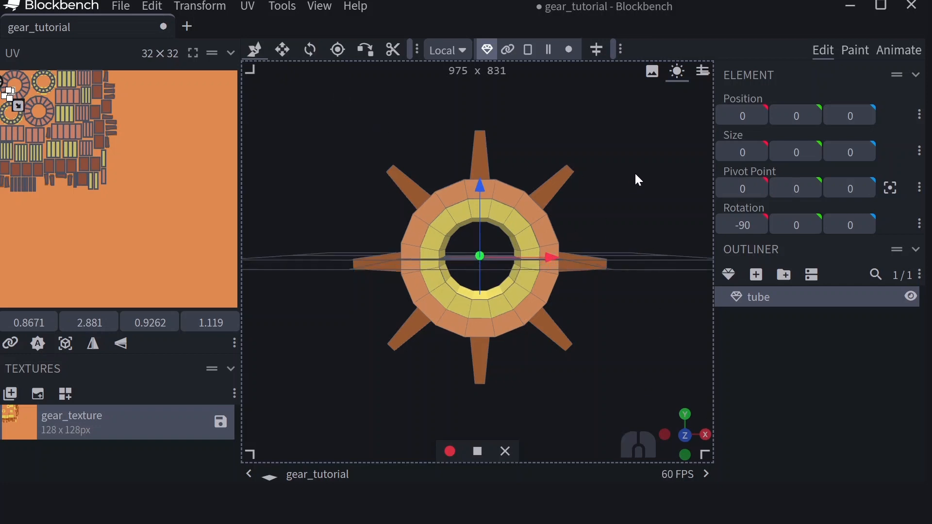
pyautogui.moveTo(635, 175); pyautogui.dragTo(562, 155)
pyautogui.moveTo(636, 146); pyautogui.dragTo(603, 234)
pyautogui.moveTo(604, 234); pyautogui.dragTo(604, 248, button='right')
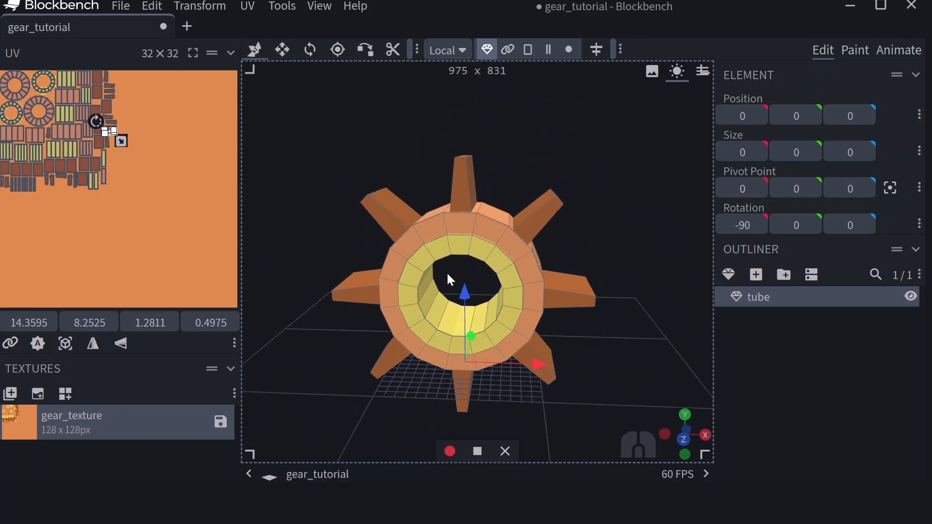
pyautogui.moveTo(465, 301); pyautogui.dragTo(470, 252)
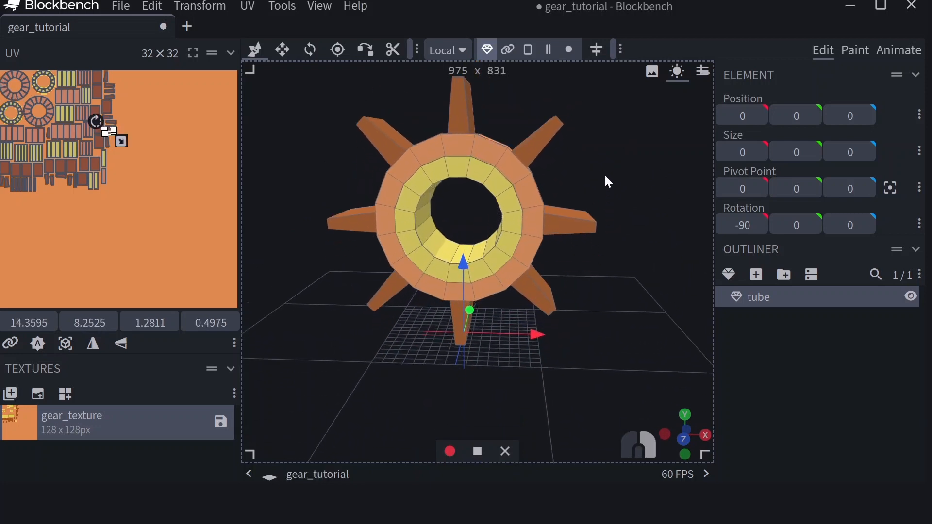
pyautogui.moveTo(609, 190)
pyautogui.mouseDown()
pyautogui.moveTo(639, 192)
pyautogui.moveTo(643, 231)
pyautogui.moveTo(626, 193)
pyautogui.mouseUp()
pyautogui.moveTo(625, 187); pyautogui.dragTo(621, 217, button='right')
pyautogui.moveTo(621, 216); pyautogui.dragTo(660, 216)
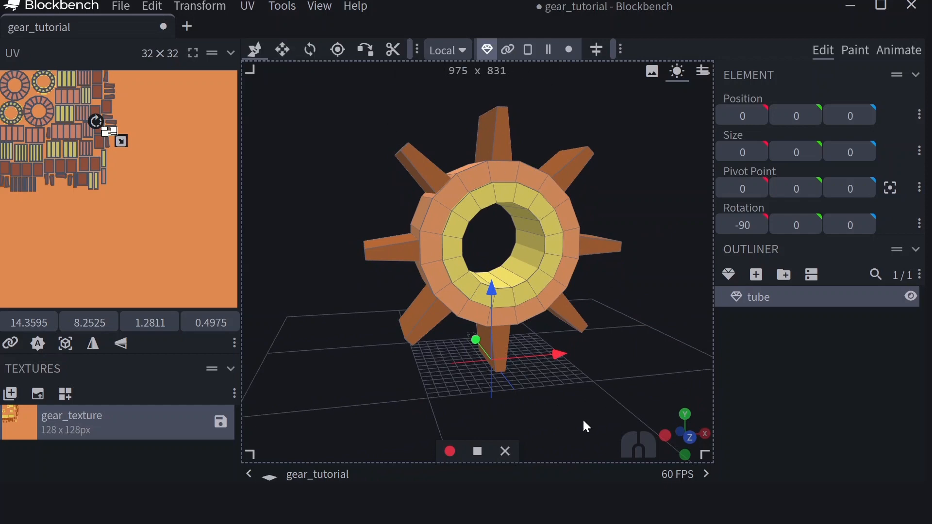
pyautogui.moveTo(625, 172); pyautogui.dragTo(617, 193)
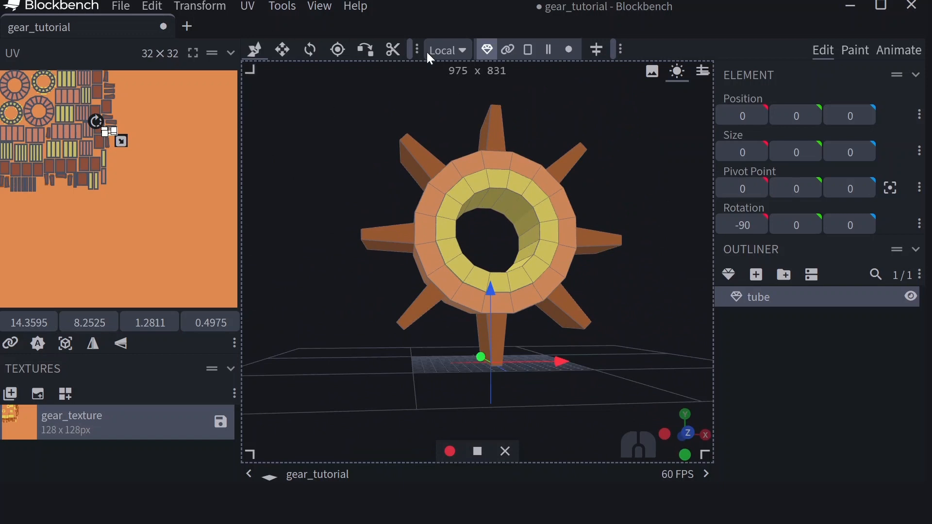
pyautogui.moveTo(621, 130); pyautogui.dragTo(628, 156)
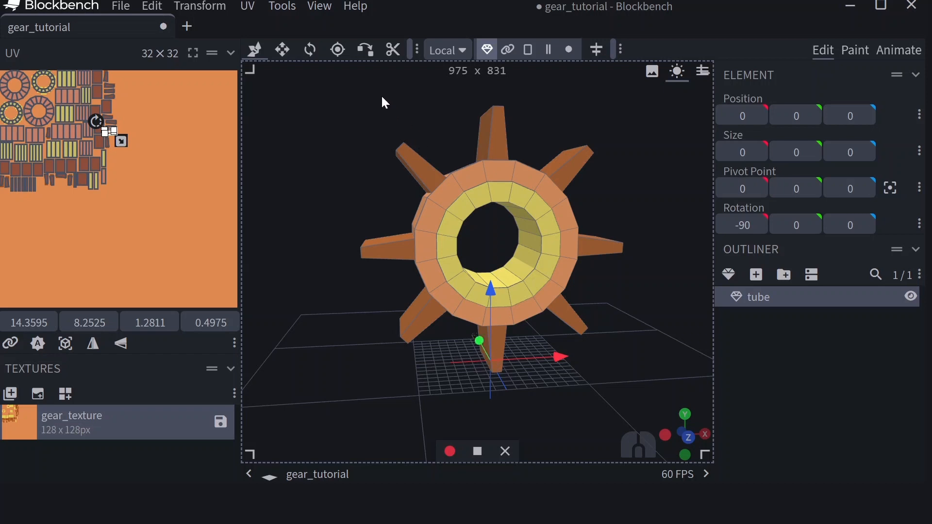
# - Move the gear's pivot point up to the center of its hole, at 0, 13, 0
pyautogui.click(337, 49)
pyautogui.moveTo(489, 302); pyautogui.dragTo(493, 166)
pyautogui.moveTo(628, 210)
pyautogui.mouseDown()
pyautogui.moveTo(604, 206)
pyautogui.moveTo(615, 208)
pyautogui.mouseUp()
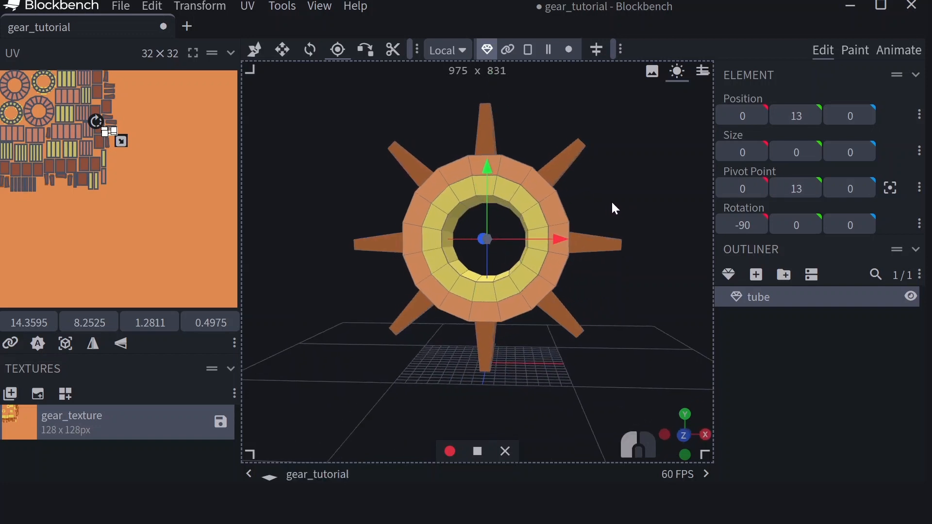
# - Rotate the gear around its own axis to a Y rotation of 7.5 degrees
pyautogui.click(310, 49)
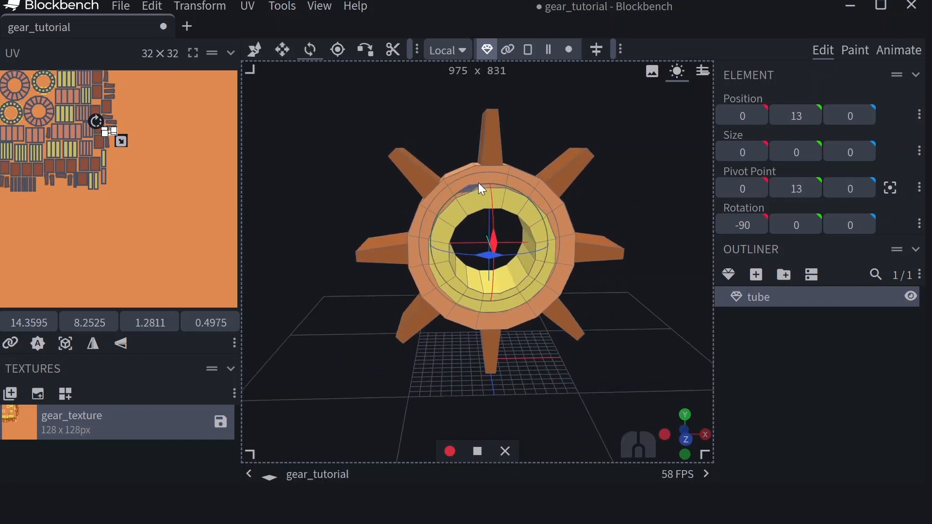
pyautogui.moveTo(471, 192); pyautogui.dragTo(672, 166)
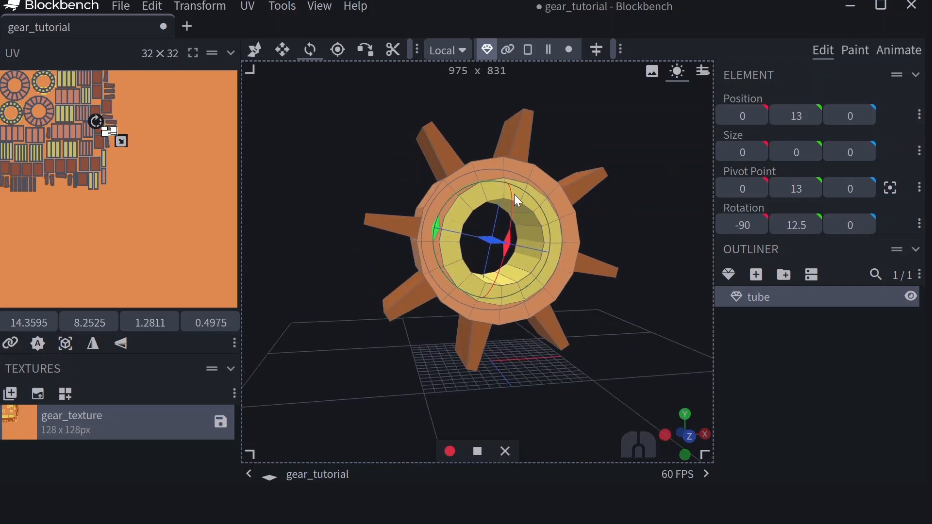
pyautogui.moveTo(439, 218)
pyautogui.mouseDown()
pyautogui.moveTo(433, 225)
pyautogui.moveTo(450, 220)
pyautogui.mouseUp()
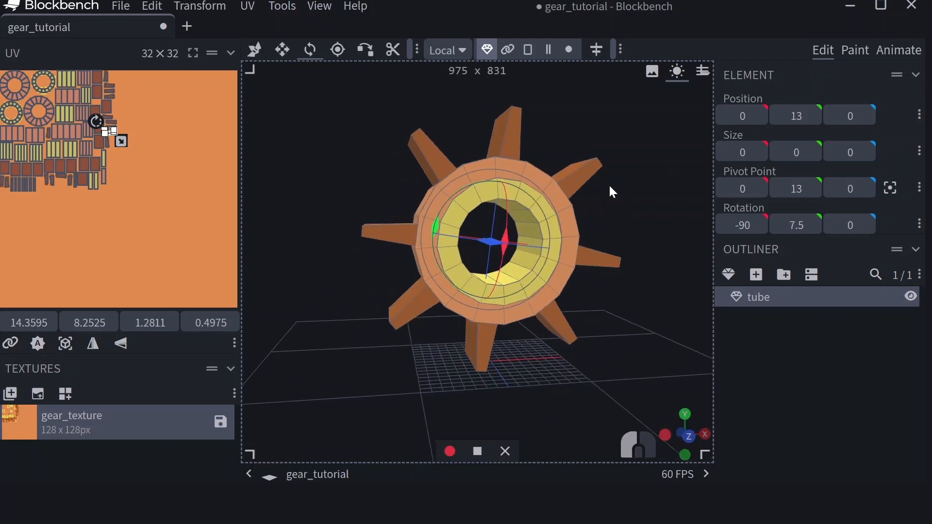
pyautogui.moveTo(610, 187); pyautogui.dragTo(577, 330)
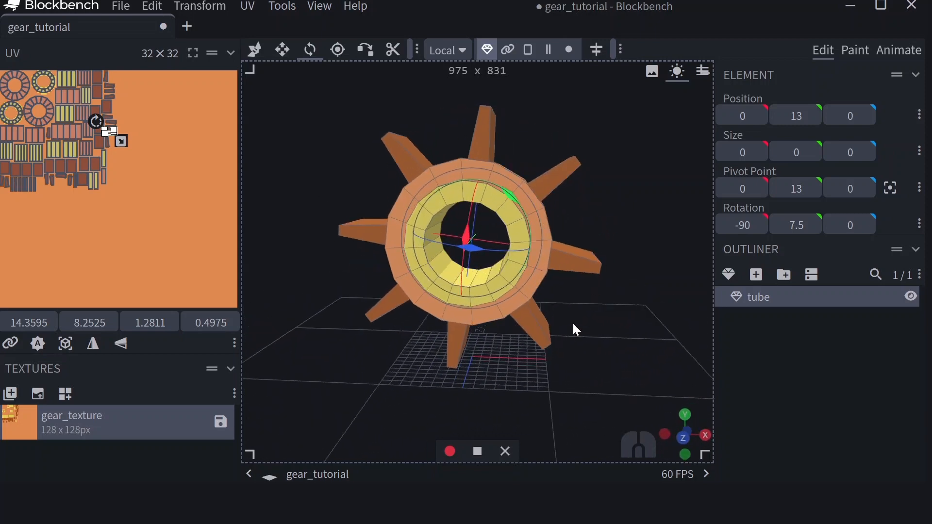
# - Record a turntable GIF of the gear, deselect the mesh, and discard the previewed recording without saving it
pyautogui.click(450, 453)
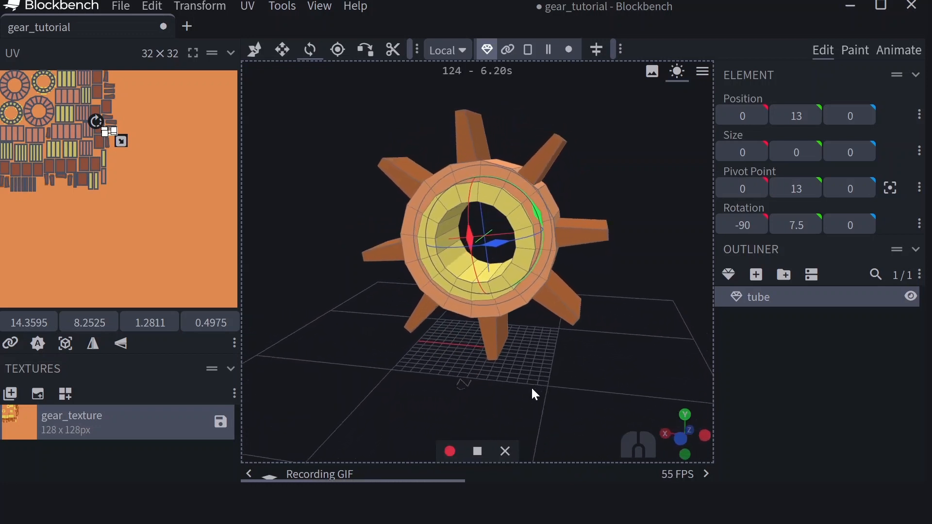
pyautogui.click(481, 452)
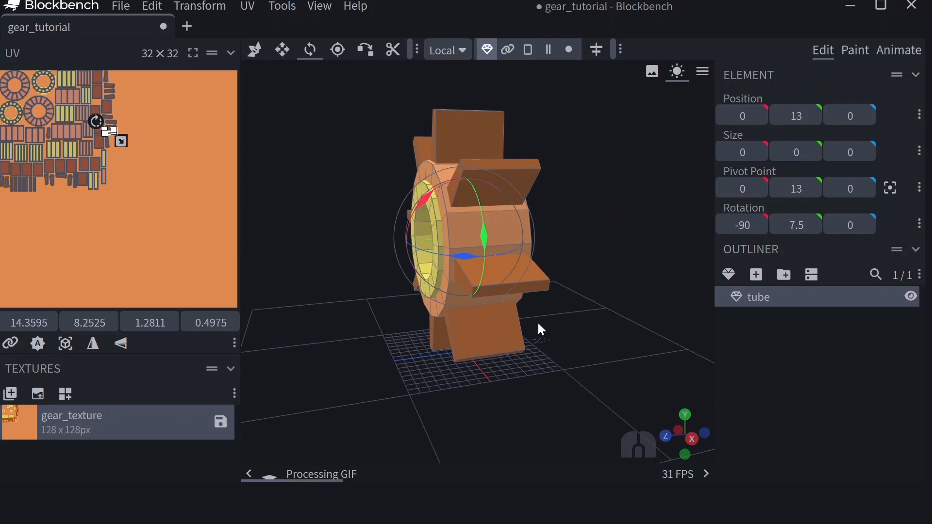
pyautogui.moveTo(321, 380); pyautogui.dragTo(320, 372, button='right')
pyautogui.moveTo(321, 373); pyautogui.dragTo(592, 372)
pyautogui.click(757, 383)
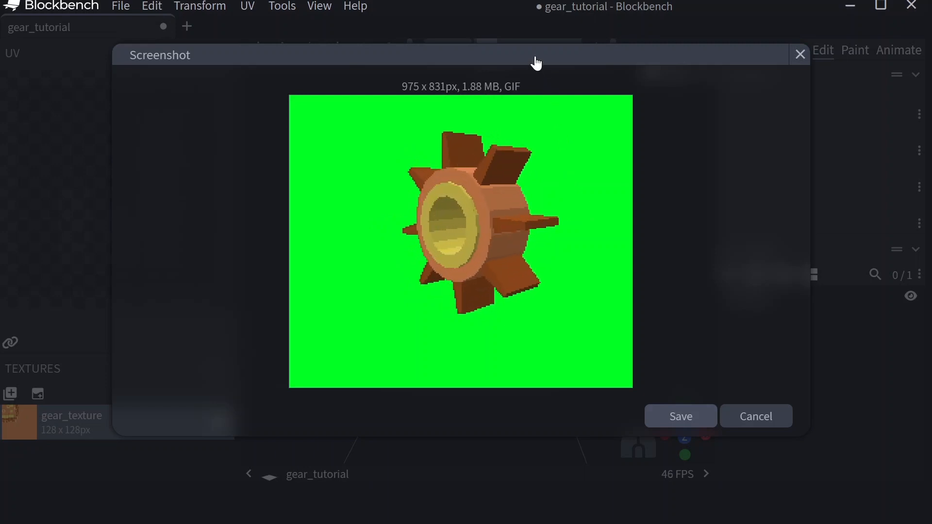
pyautogui.moveTo(534, 63); pyautogui.dragTo(552, 50)
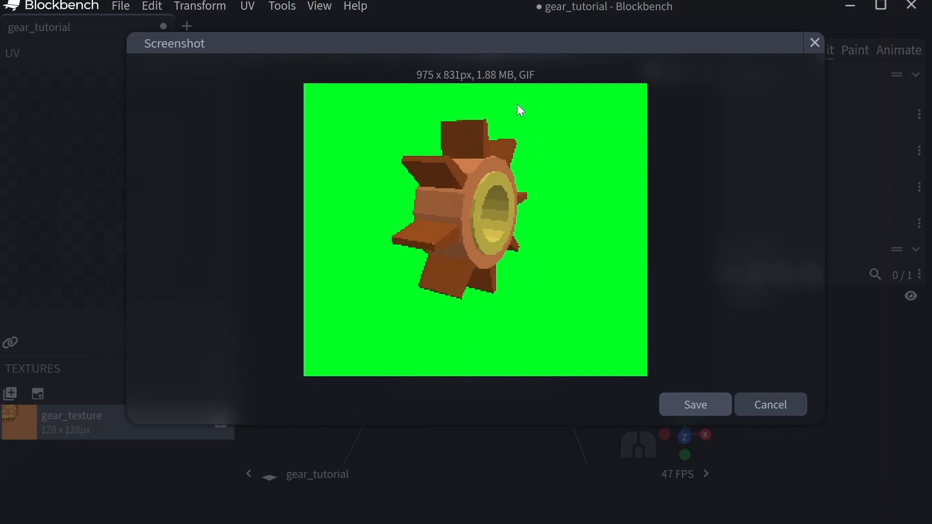
pyautogui.click(783, 408)
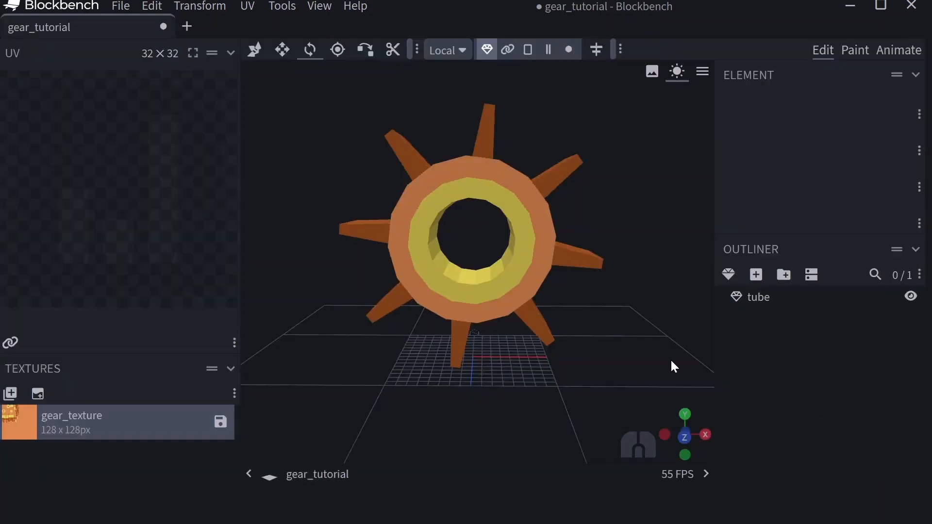
# - Reopen the GIF recording settings, set the turntable speed to 30 and confirm
pyautogui.click(246, 5)
pyautogui.moveTo(315, 6)
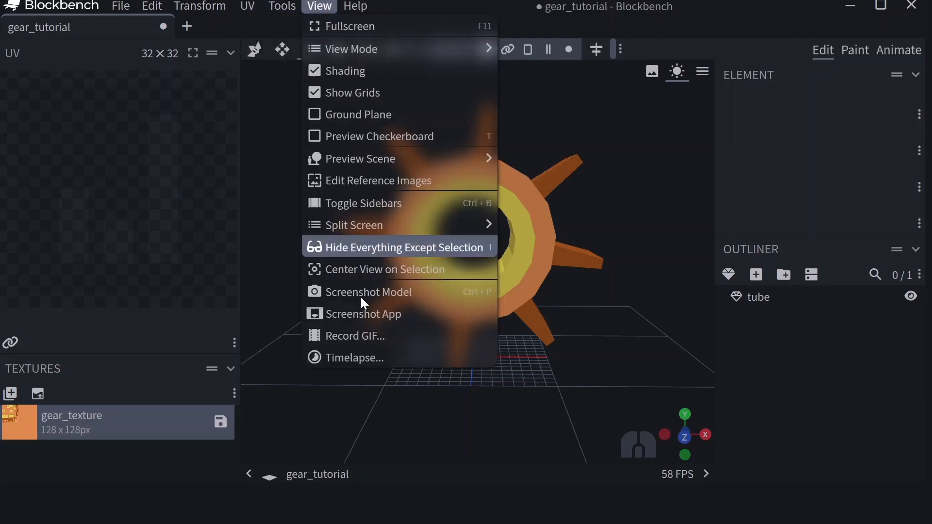
pyautogui.click(357, 336)
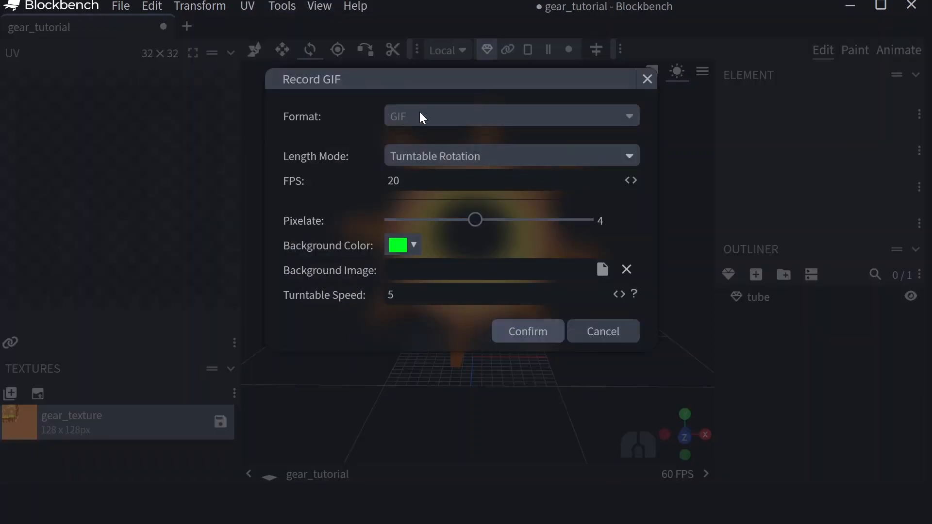
pyautogui.click(456, 297)
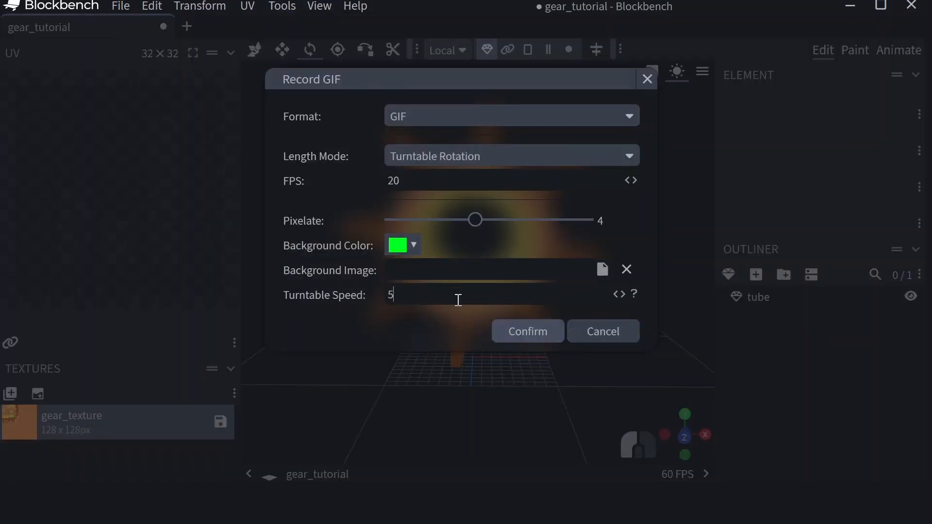
pyautogui.press('BackSpace')
pyautogui.write('30')
pyautogui.click(520, 334)
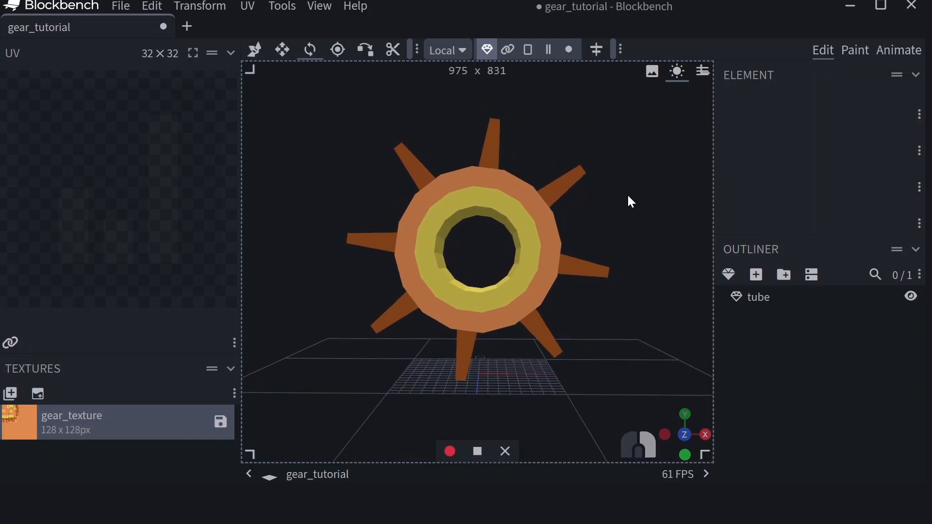
# - Record the faster turntable GIF of the gear and close its preview without saving
pyautogui.rightClick(627, 194)
pyautogui.click(615, 163)
pyautogui.click(450, 452)
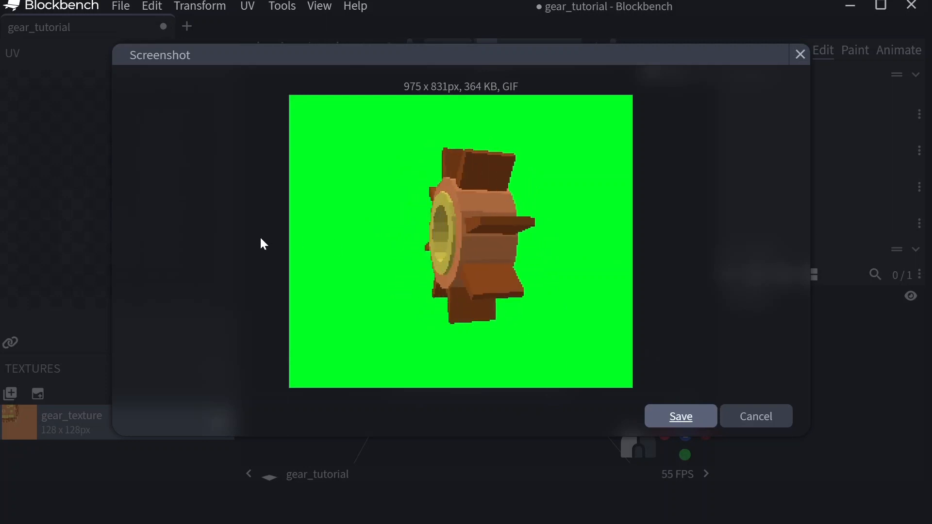
pyautogui.press('Escape')
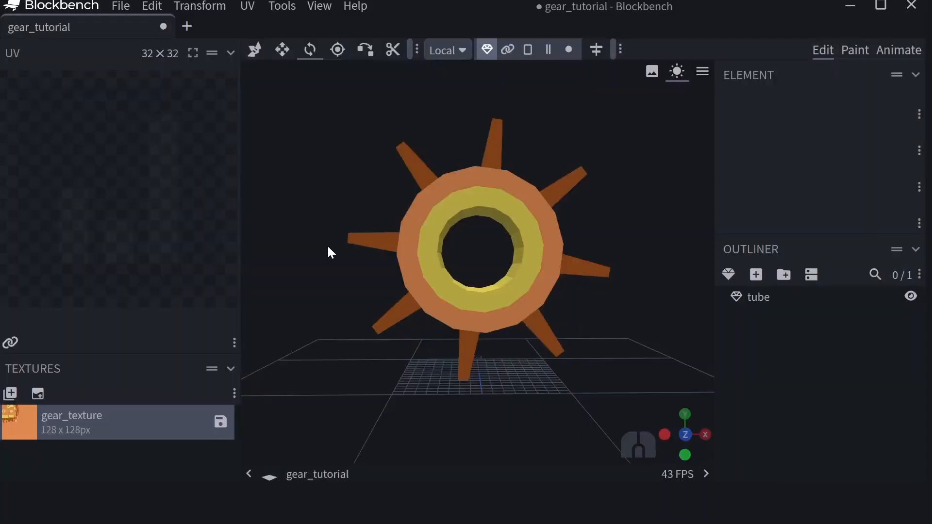
pyautogui.moveTo(631, 164)
pyautogui.mouseDown()
pyautogui.moveTo(609, 172)
pyautogui.moveTo(626, 161)
pyautogui.mouseUp()
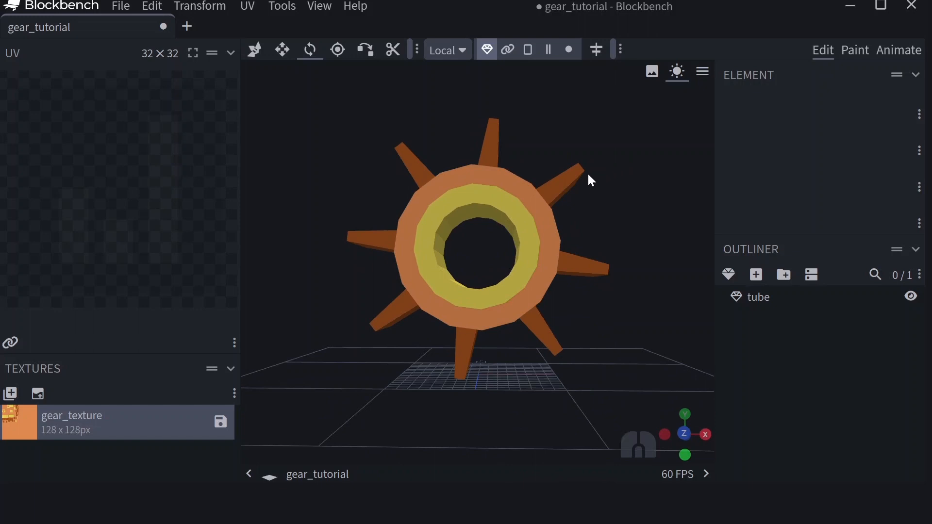